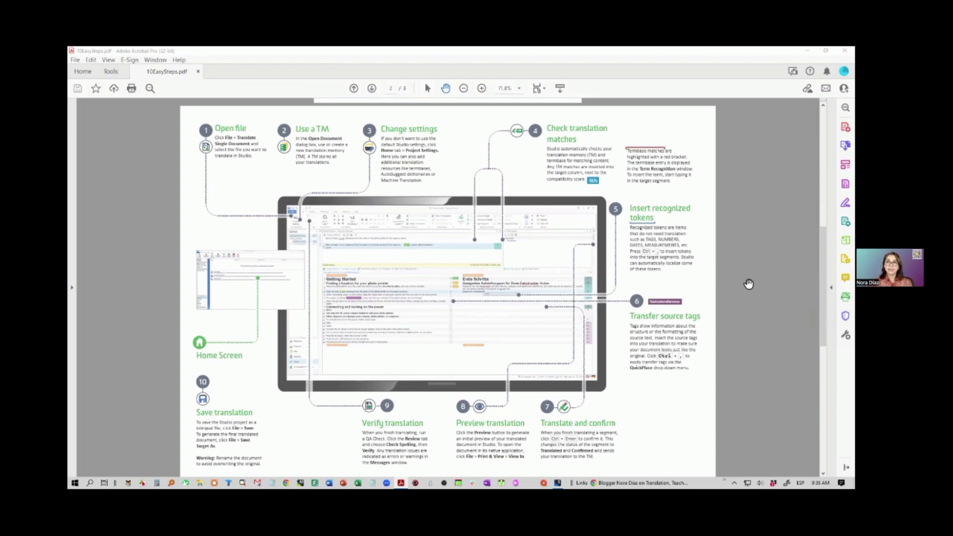
Look over the guide's cover page and its overview of the ten translation steps
scroll(725, 274, "up", 10)
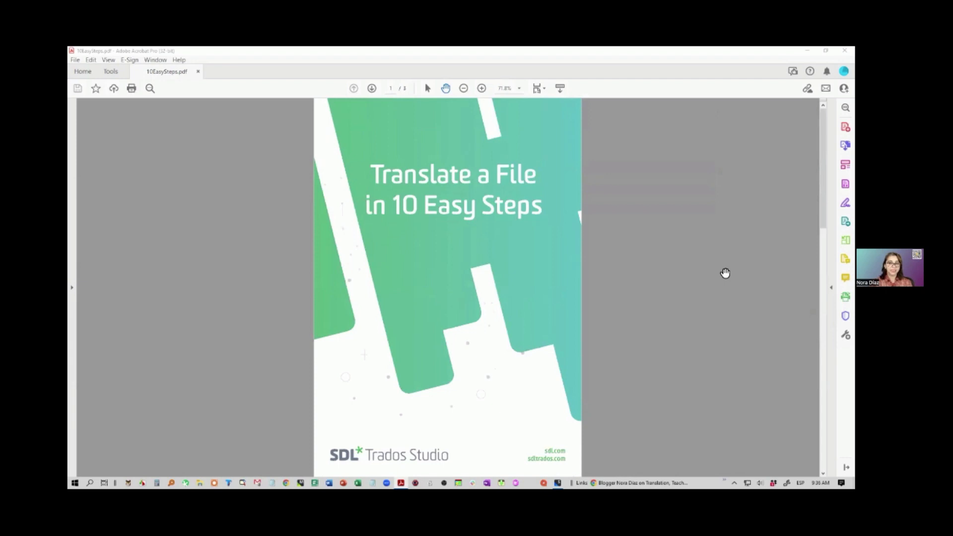
scroll(725, 273, "down", 2)
scroll(725, 273, "down", 6)
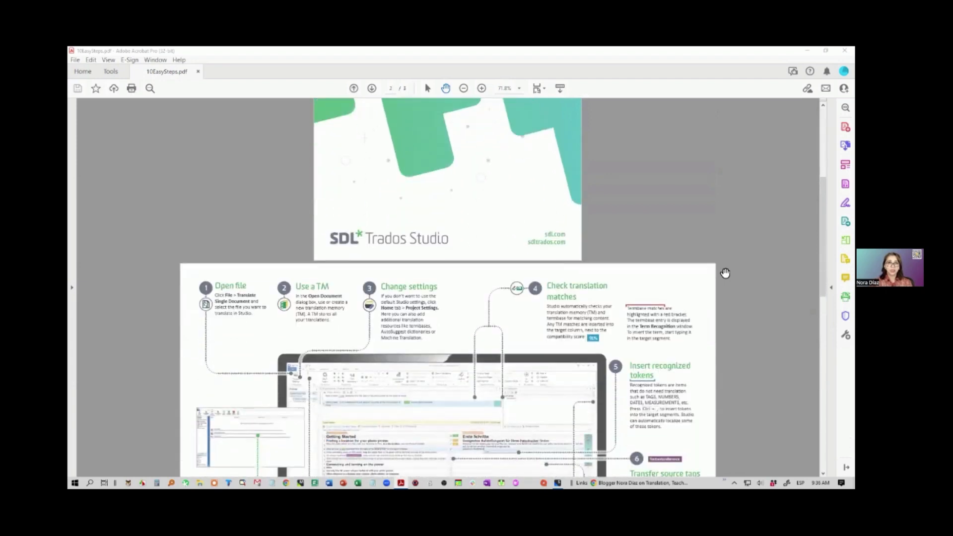
scroll(725, 273, "down", 1)
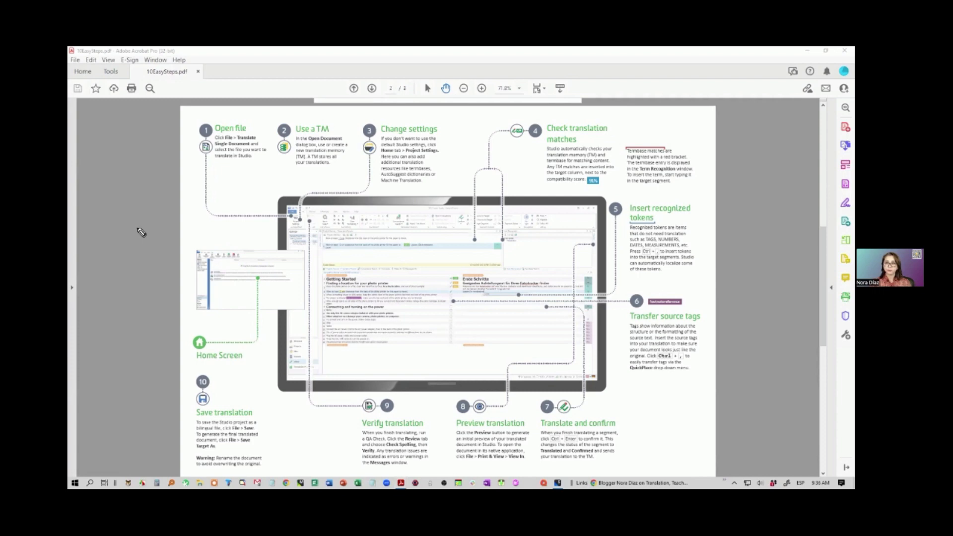
Mark the Open file, Use a TM and Change settings steps with freehand strokes and arrows, clearing the marks again
mouse_move(257, 115)
left_mouse_down()
mouse_move(247, 108)
mouse_move(206, 166)
mouse_move(252, 104)
left_mouse_up()
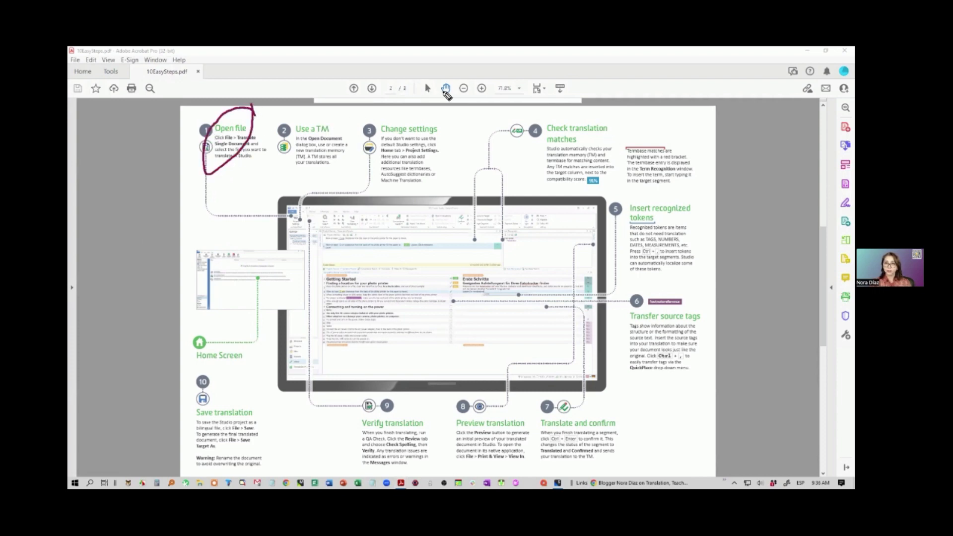
left_click(446, 89)
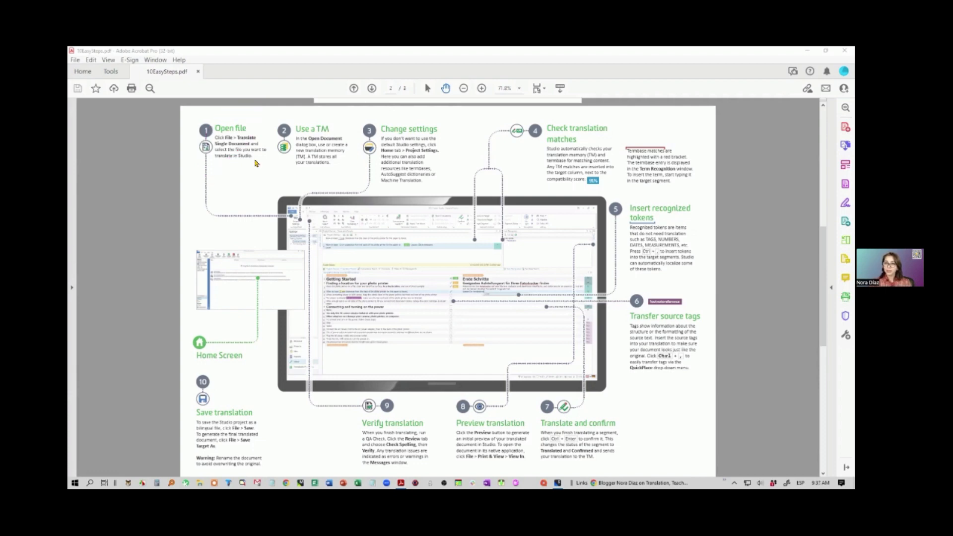
mouse_move(203, 195)
left_mouse_down()
mouse_move(233, 159)
mouse_move(207, 170)
left_mouse_up()
left_click_drag(268, 185, 290, 163)
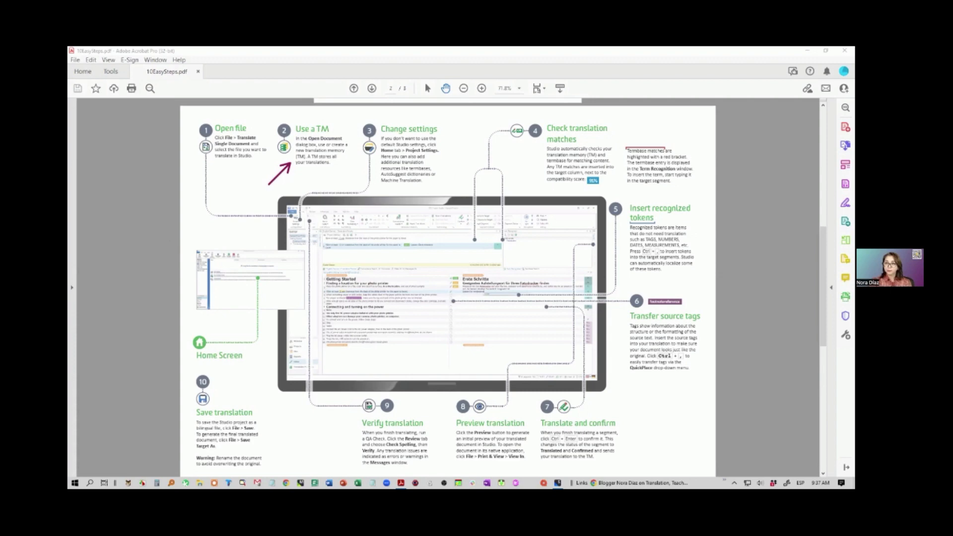
mouse_move(358, 188)
left_mouse_down()
mouse_move(382, 162)
mouse_move(357, 156)
mouse_move(384, 156)
left_mouse_up()
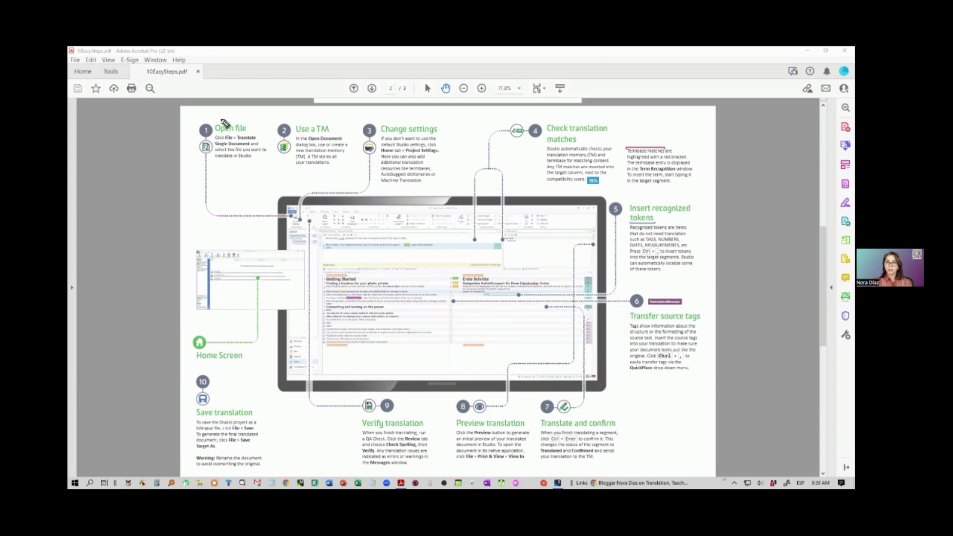
mouse_move(191, 119)
left_mouse_down()
mouse_move(190, 185)
mouse_move(431, 177)
mouse_move(448, 130)
mouse_move(248, 117)
mouse_move(194, 132)
left_mouse_up()
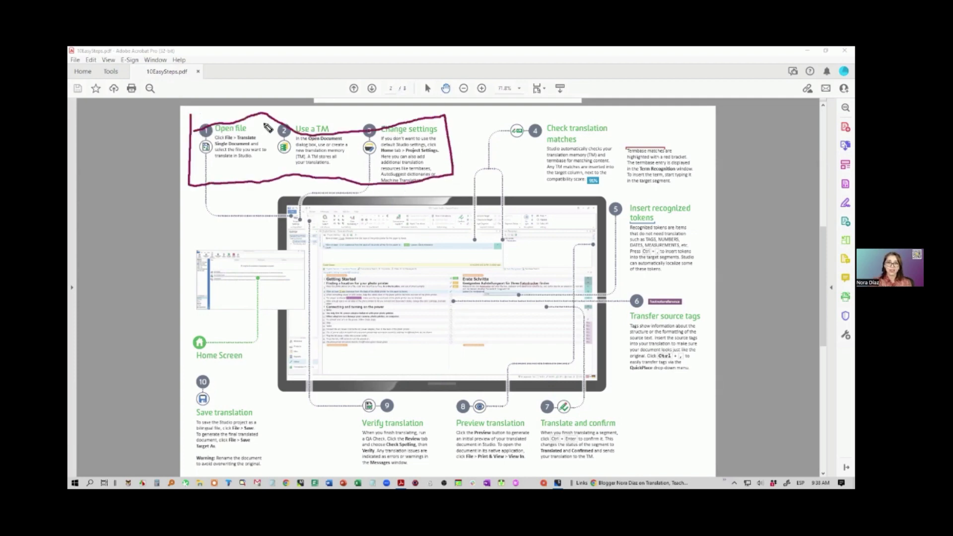
key("e")
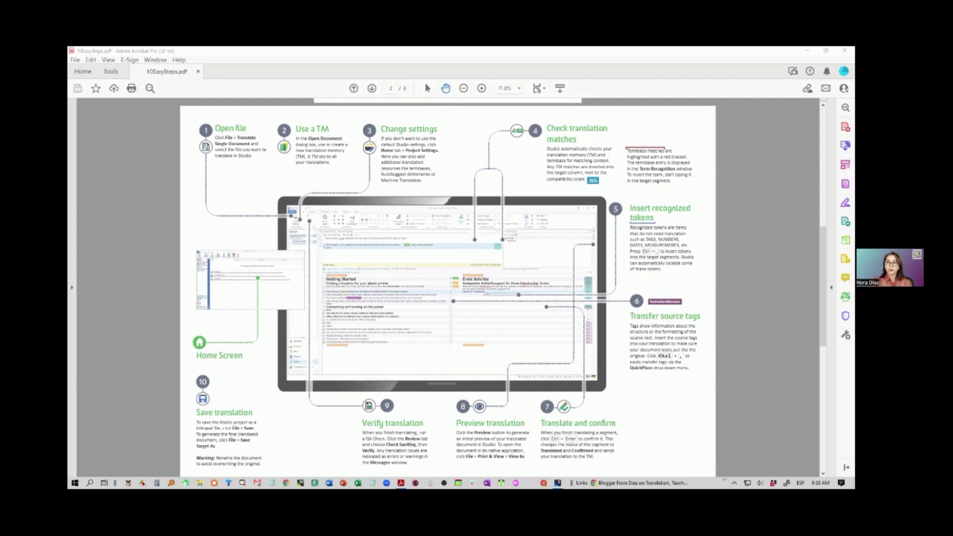
Frame the Open file, Use a TM and Change settings steps one by one with rectangles, removing each mark again
mouse_move(189, 113)
left_mouse_down()
mouse_move(395, 318)
mouse_move(271, 193)
left_mouse_up()
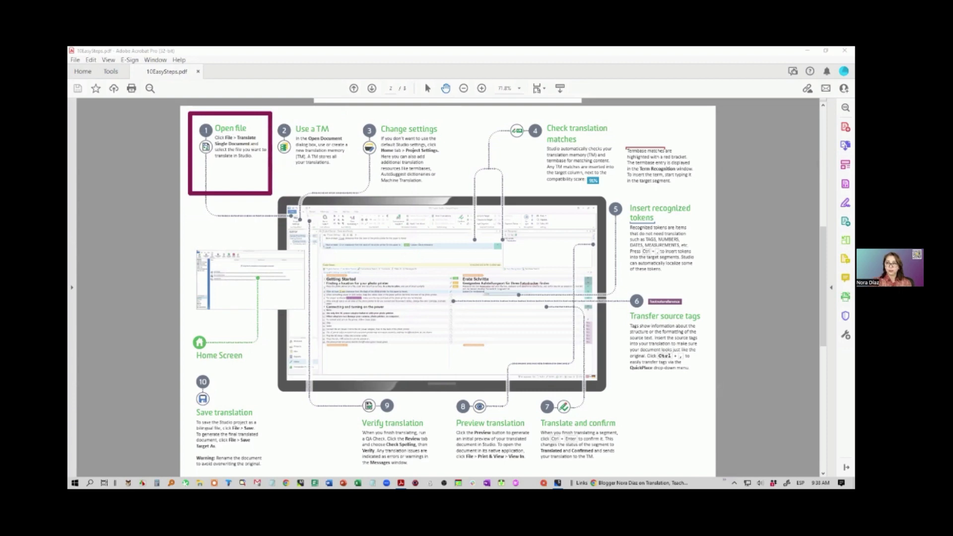
key("ctrl+z")
left_click_drag(266, 113, 346, 193)
key("ctrl+z")
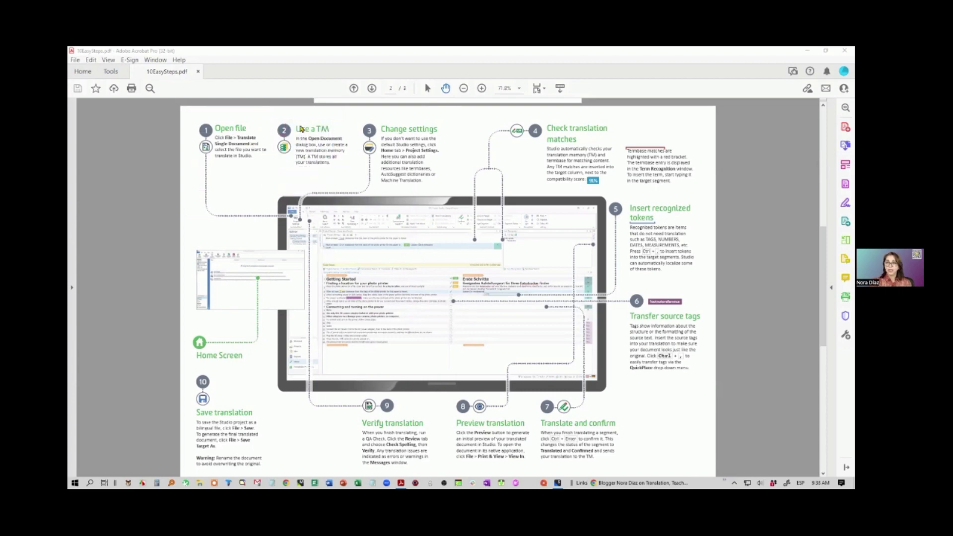
left_click_drag(353, 110, 447, 204)
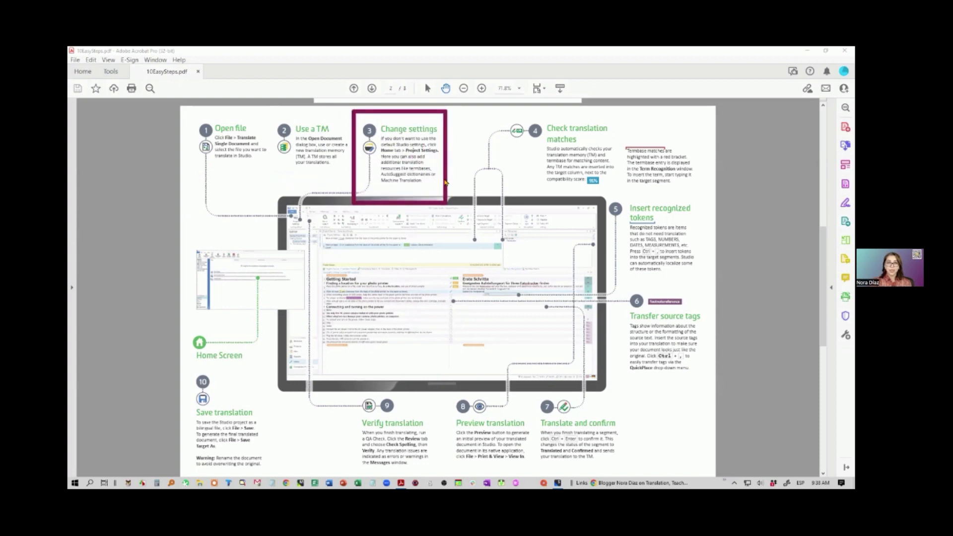
key("Escape")
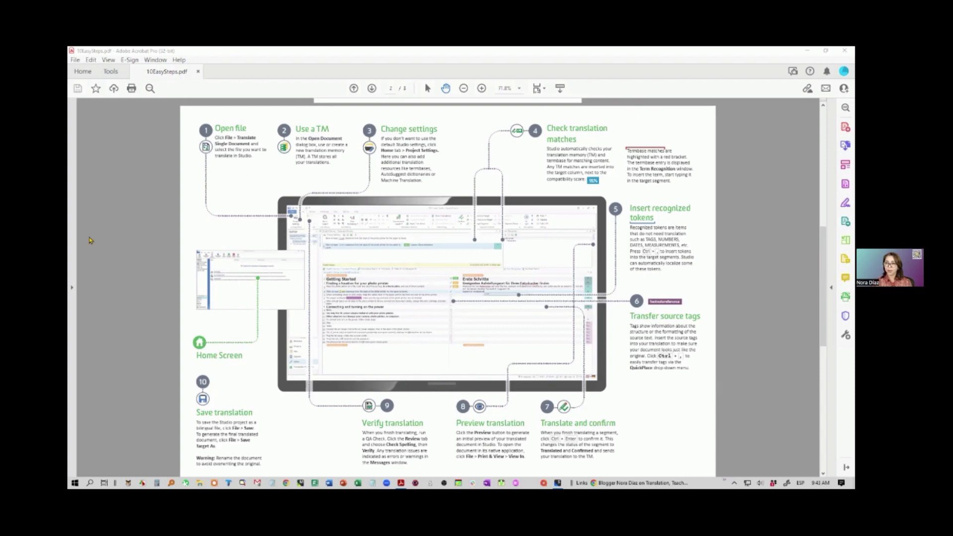
left_click_drag(233, 178, 233, 158)
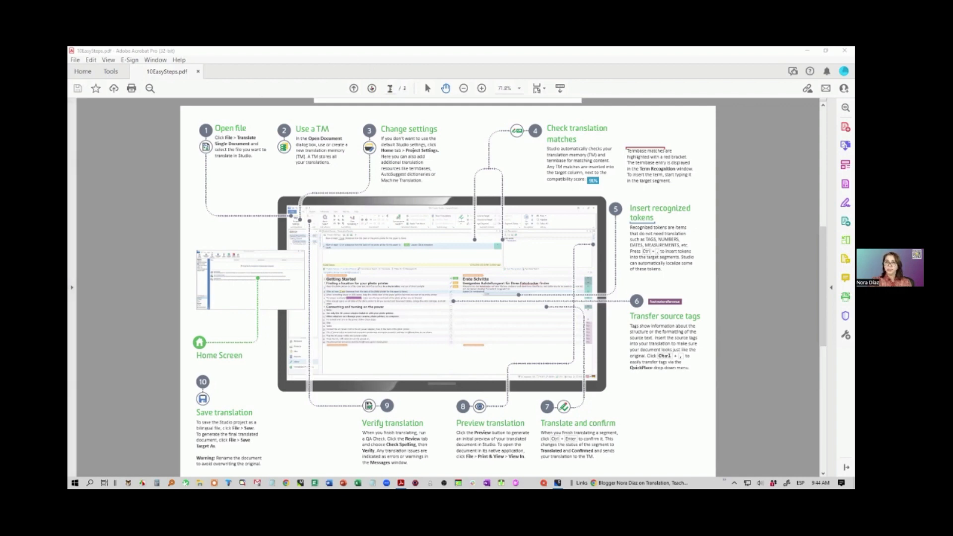
Go to the guide's keyboard shortcuts page, switch to Trados Studio and close the folder window in front of it
left_click(371, 88)
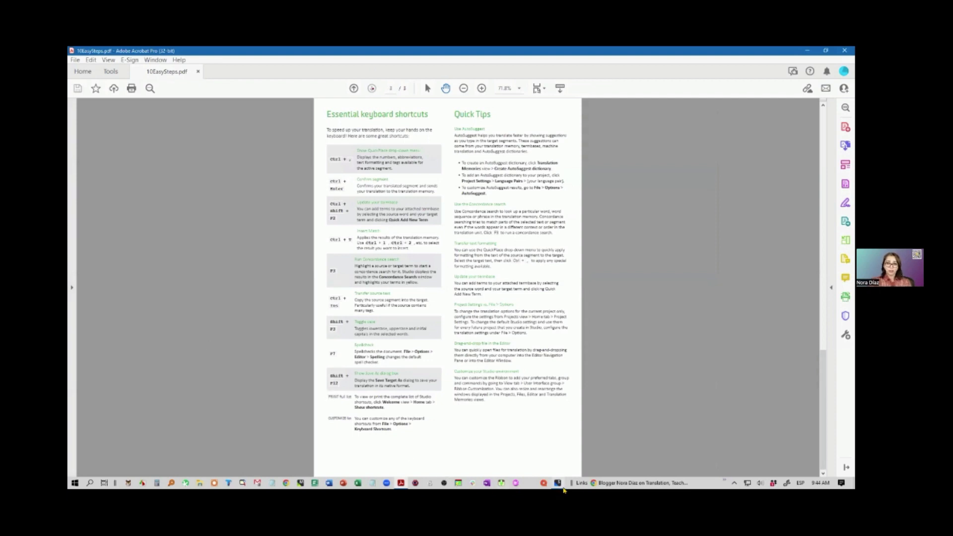
mouse_move(557, 485)
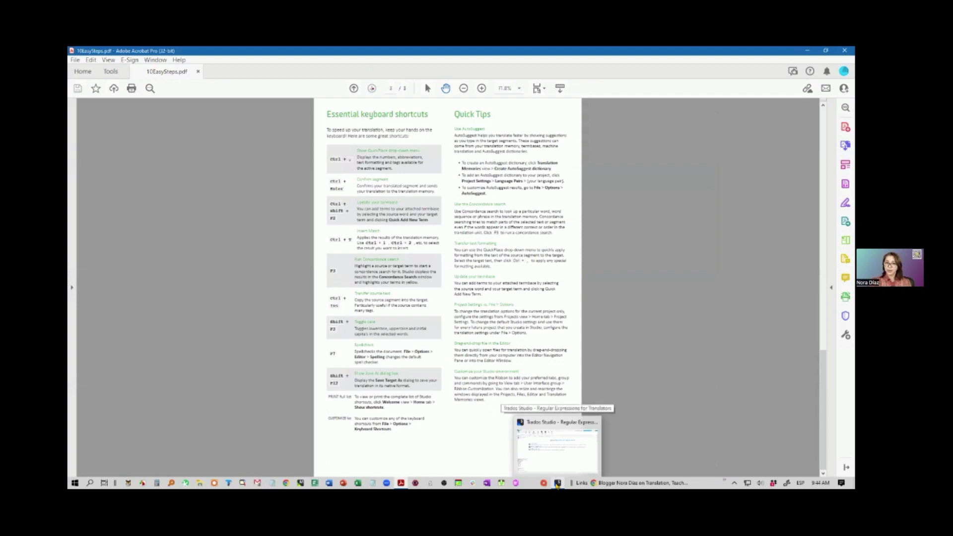
left_click(557, 484)
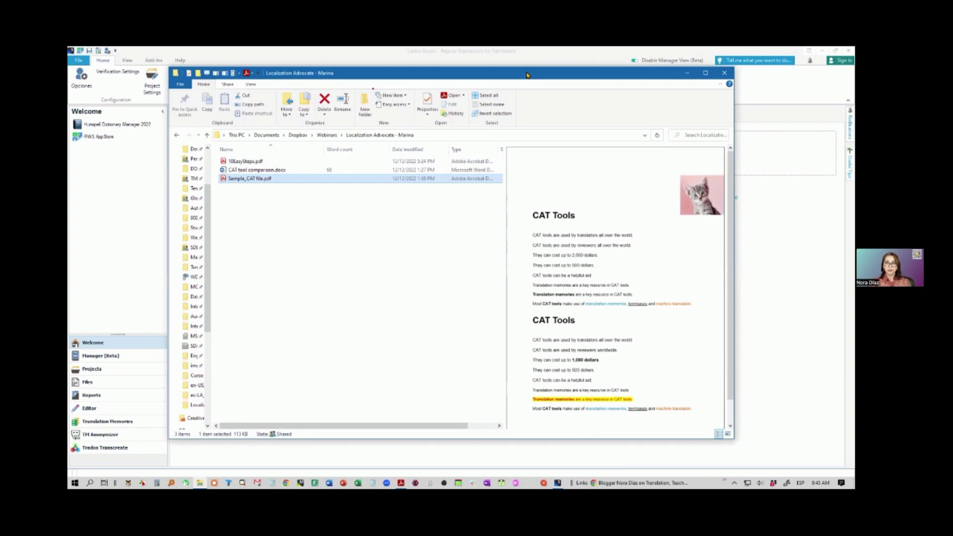
left_click(724, 73)
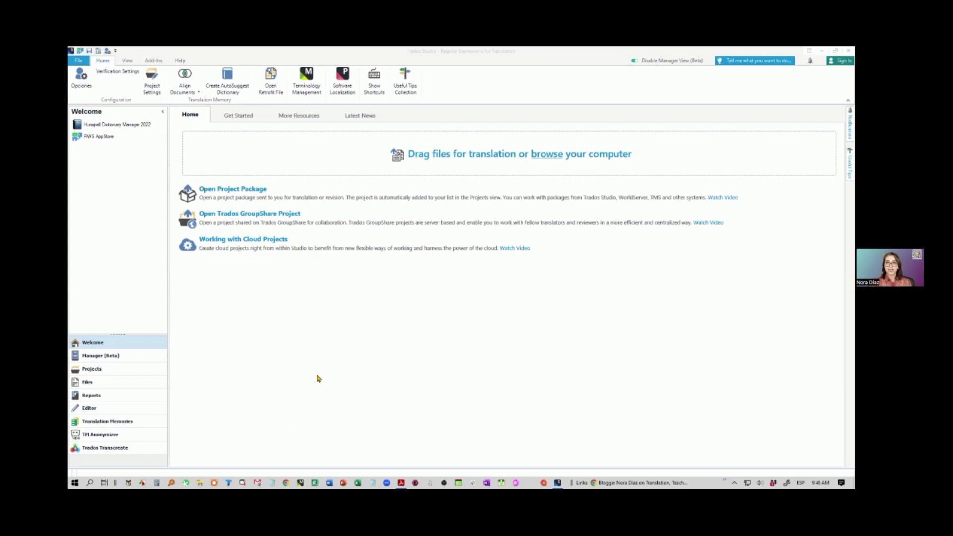
Create a new project named LocTools Study Group and add Sample_CAT file.pdf to its project files
left_click(124, 373)
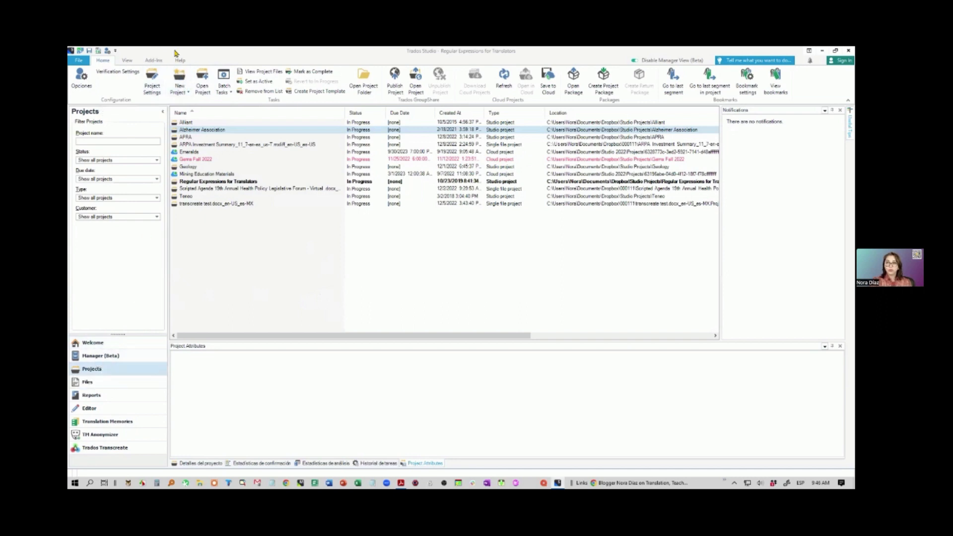
left_click(179, 77)
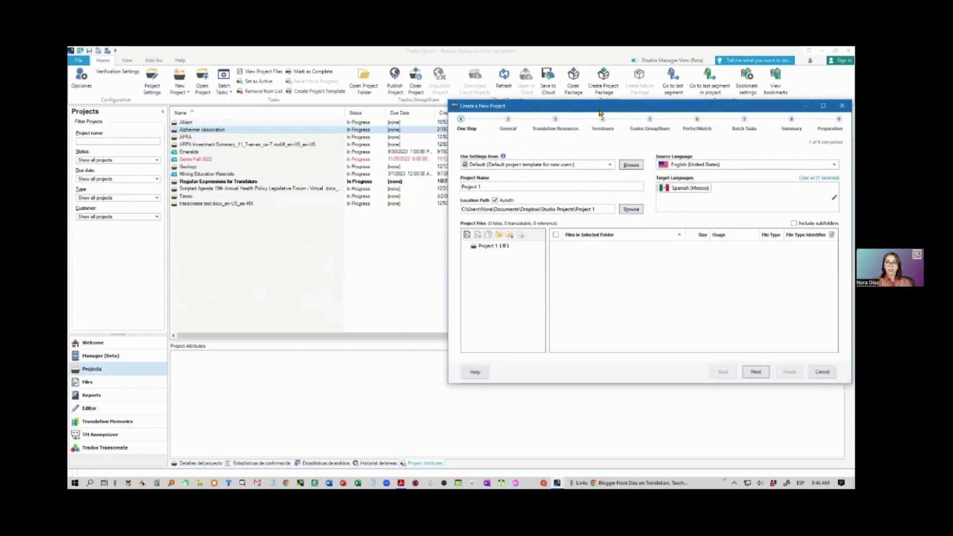
left_click_drag(600, 111, 408, 108)
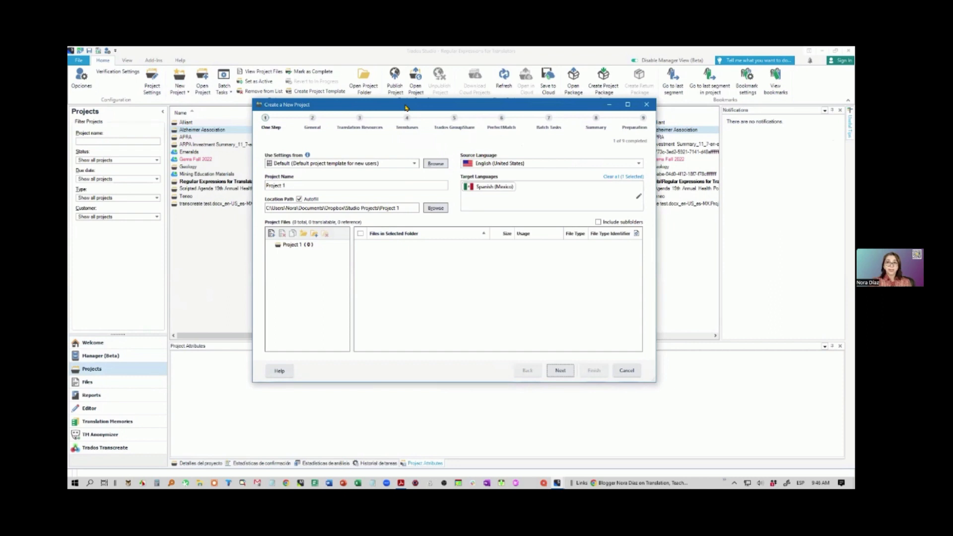
left_click_drag(405, 107, 392, 104)
left_click_drag(276, 185, 219, 193)
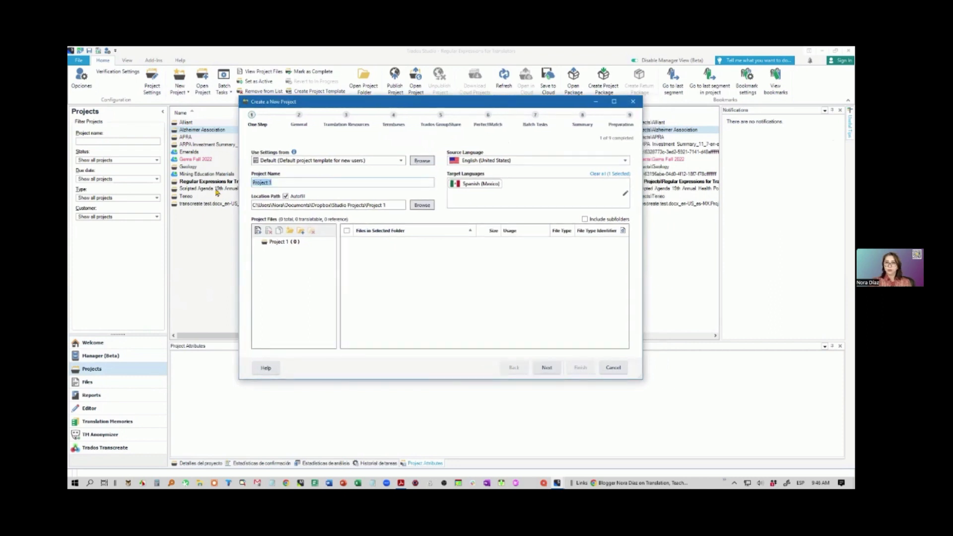
type("LocTools")
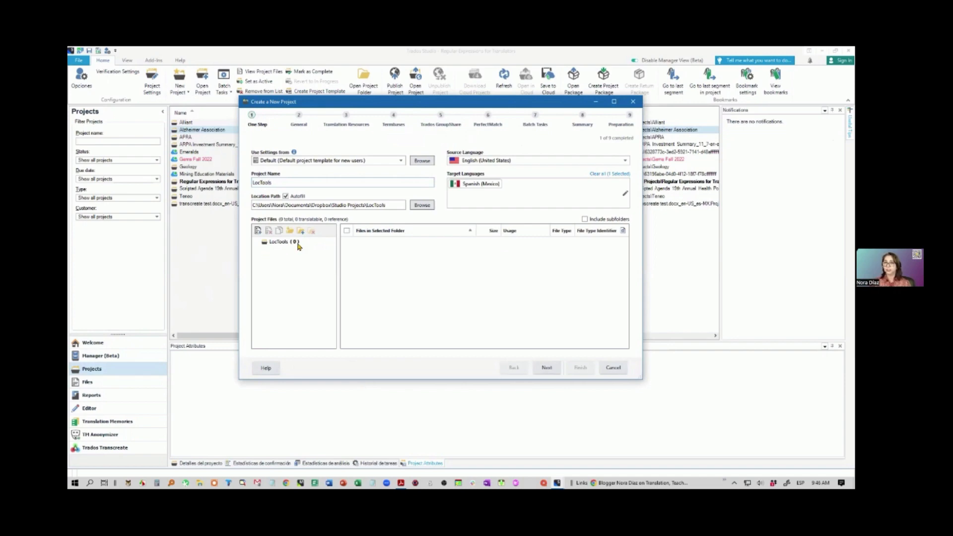
type(" Study Group")
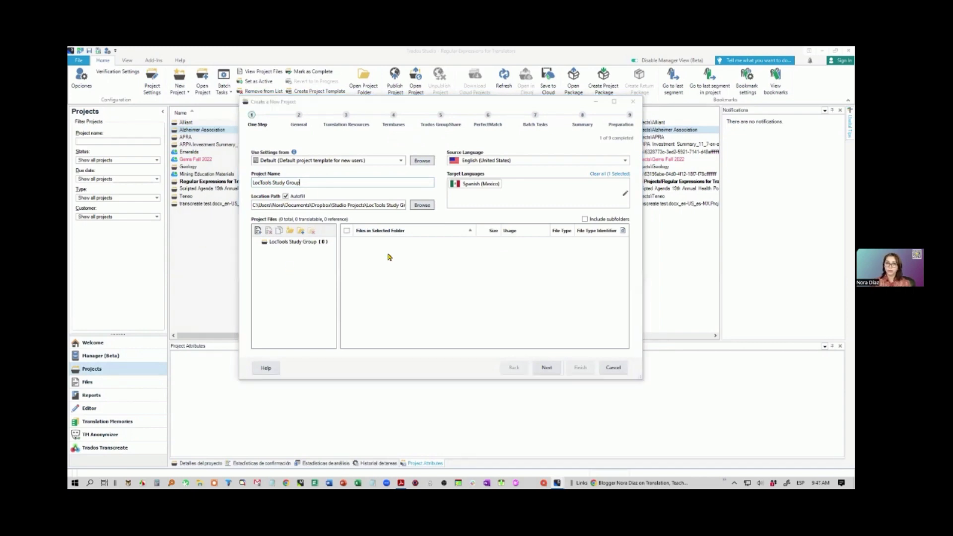
left_click_drag(389, 257, 389, 257)
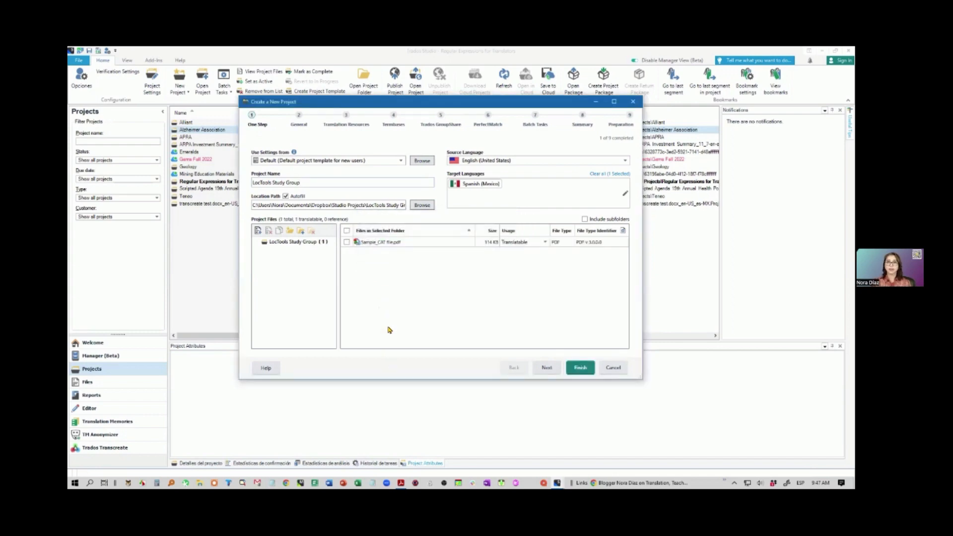
Create a file-based translation memory named LocTools for English (United States) to Spanish (Mexico) in the project's translation resources
left_click(547, 368)
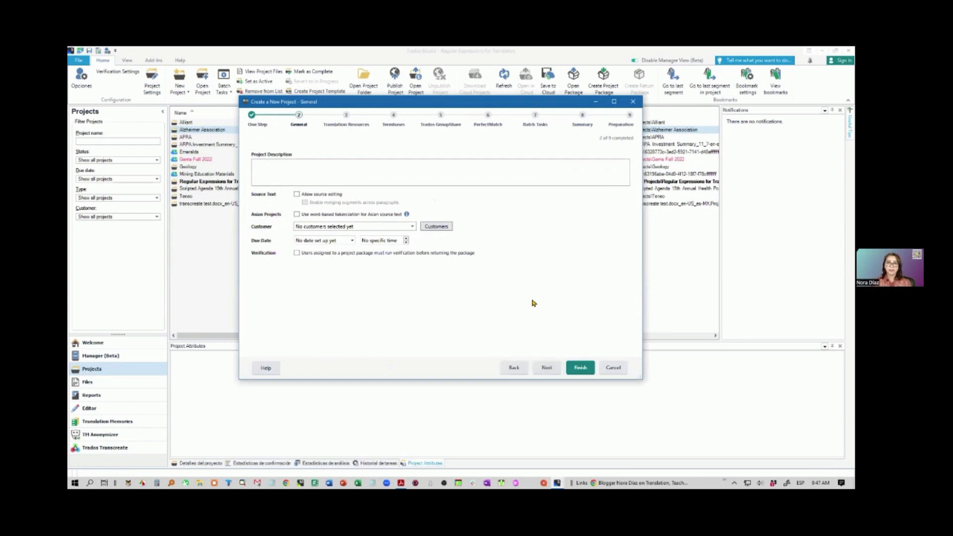
left_click(548, 370)
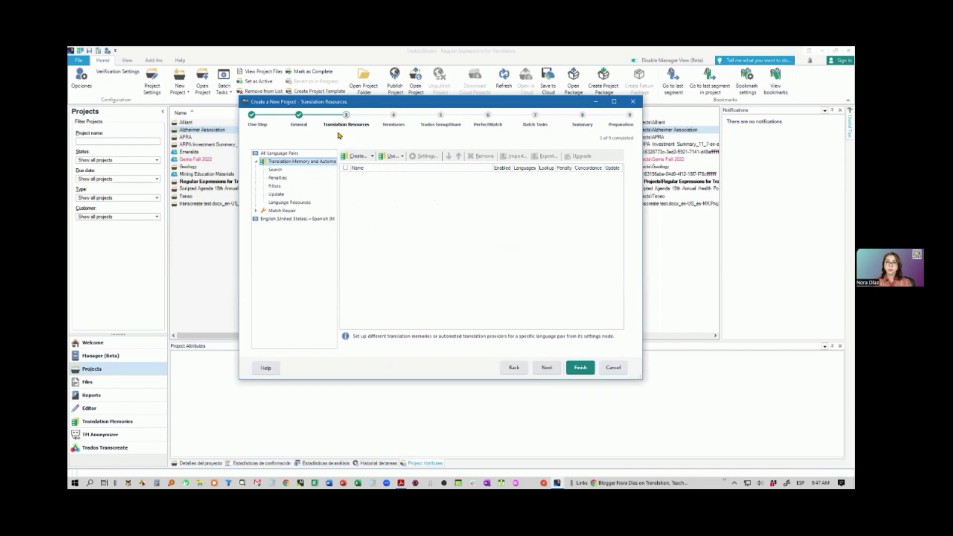
left_click(371, 157)
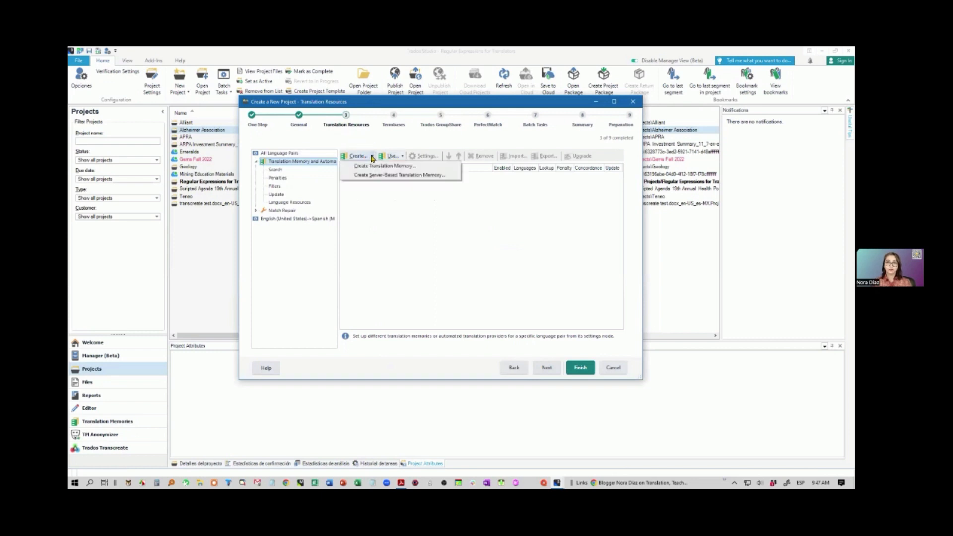
left_click(373, 166)
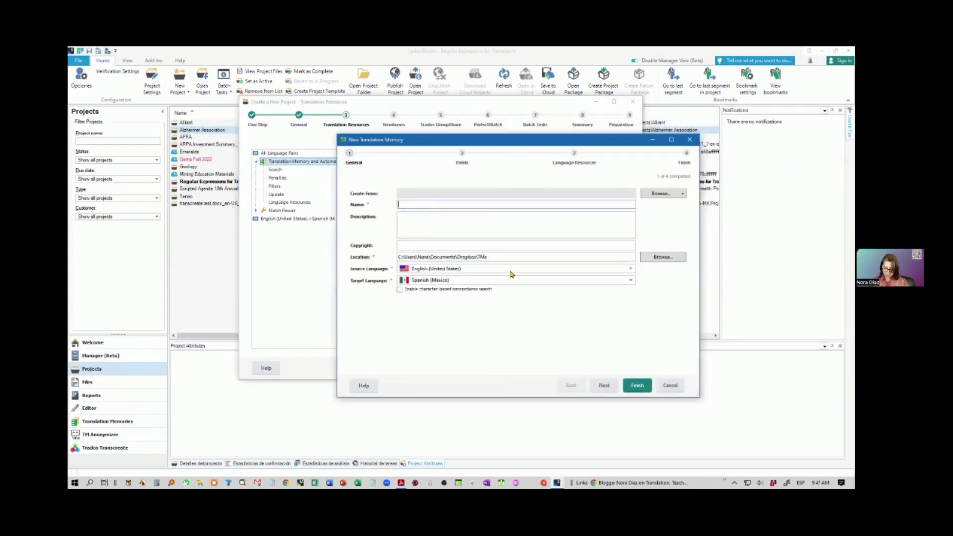
type("LocTools")
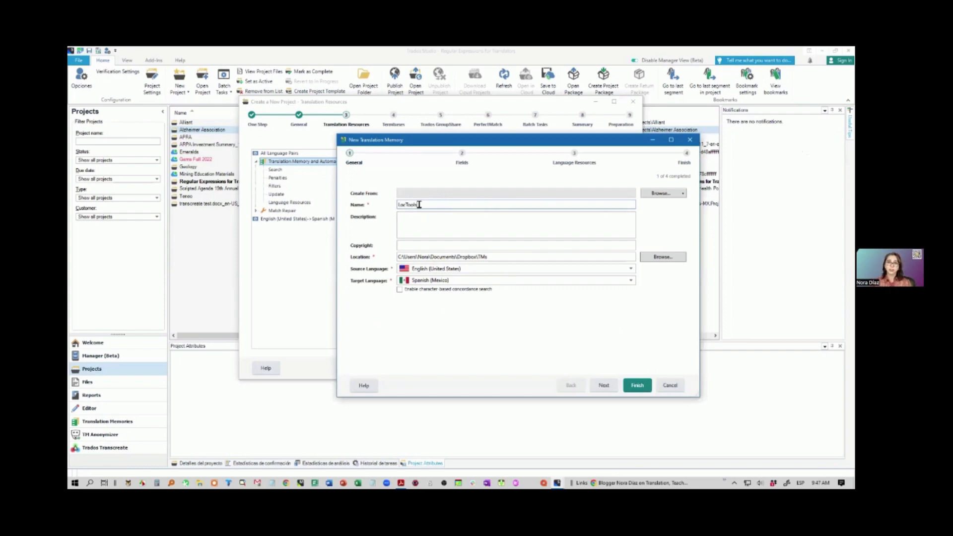
left_click(636, 387)
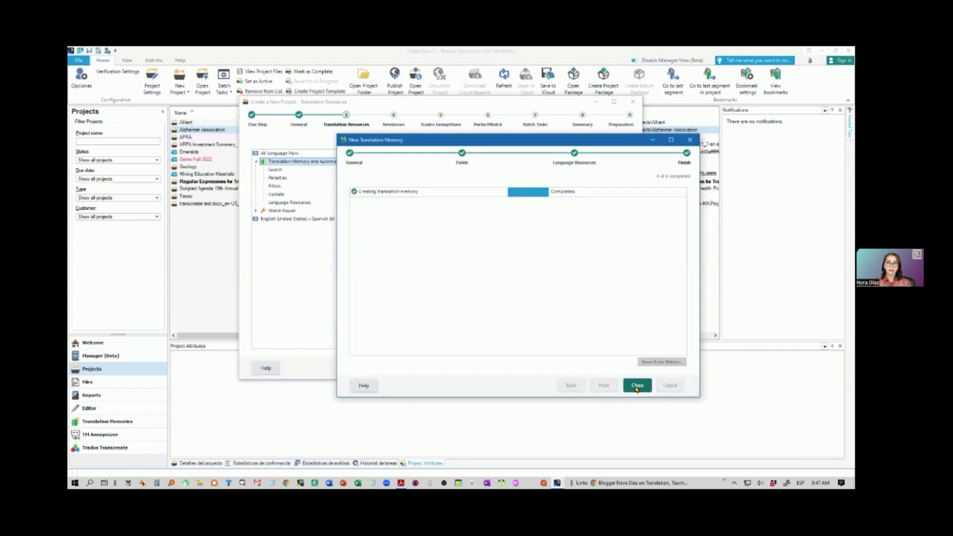
left_click(637, 386)
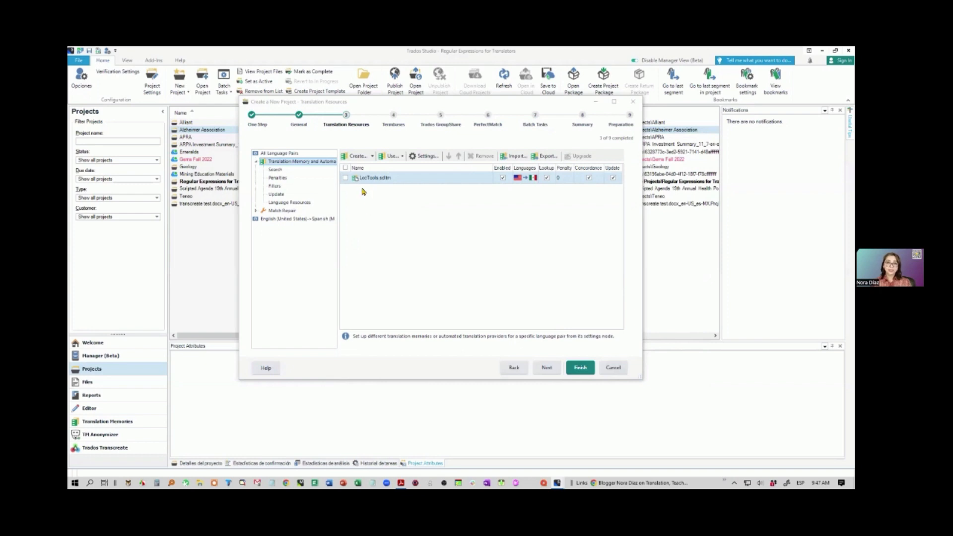
Create a new file-based termbase for the project from the predefined Bilingual glossary template and name it LocTools Glossary
left_click(546, 369)
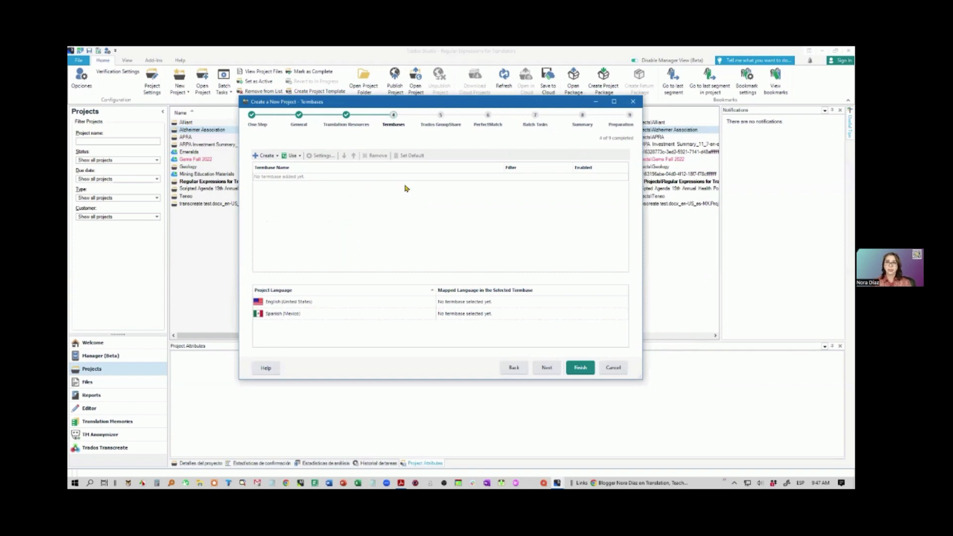
left_click(272, 156)
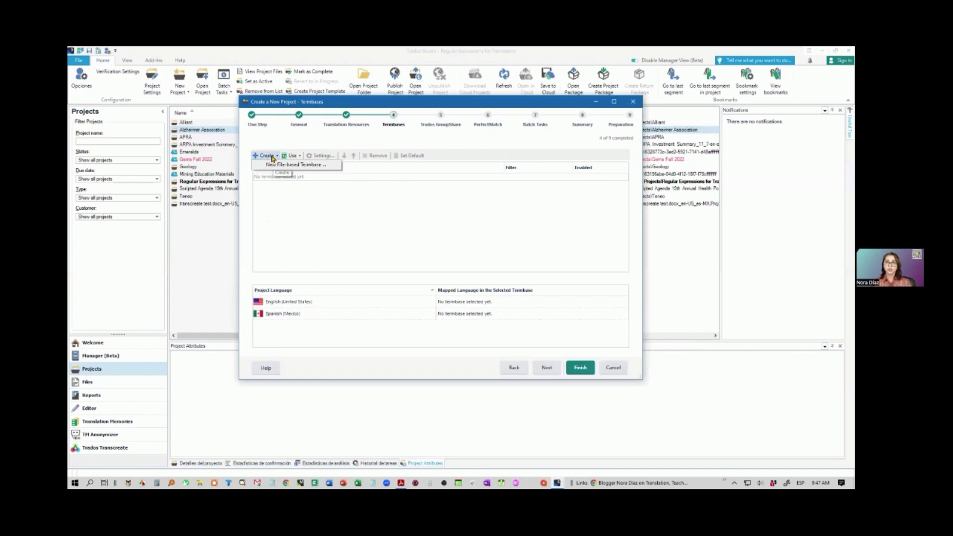
left_click(286, 173)
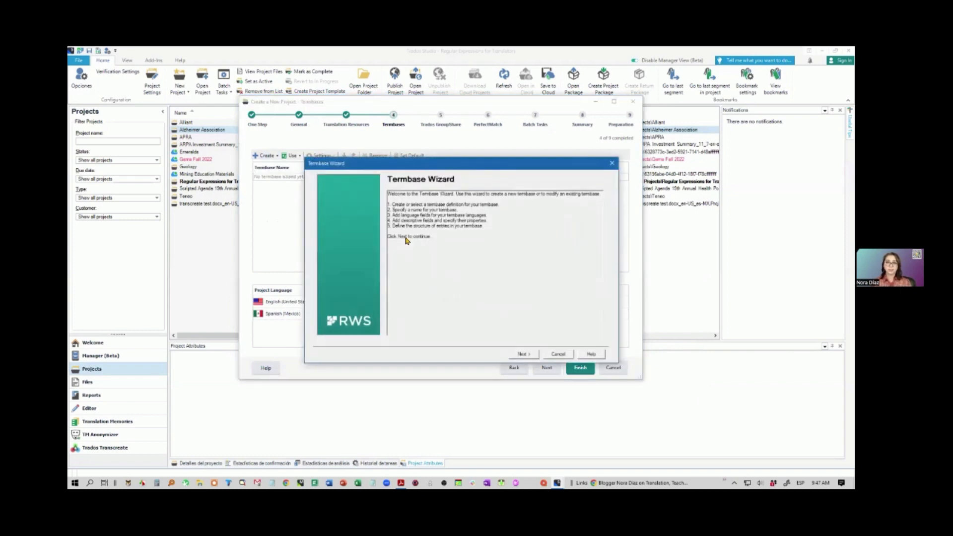
left_click(525, 354)
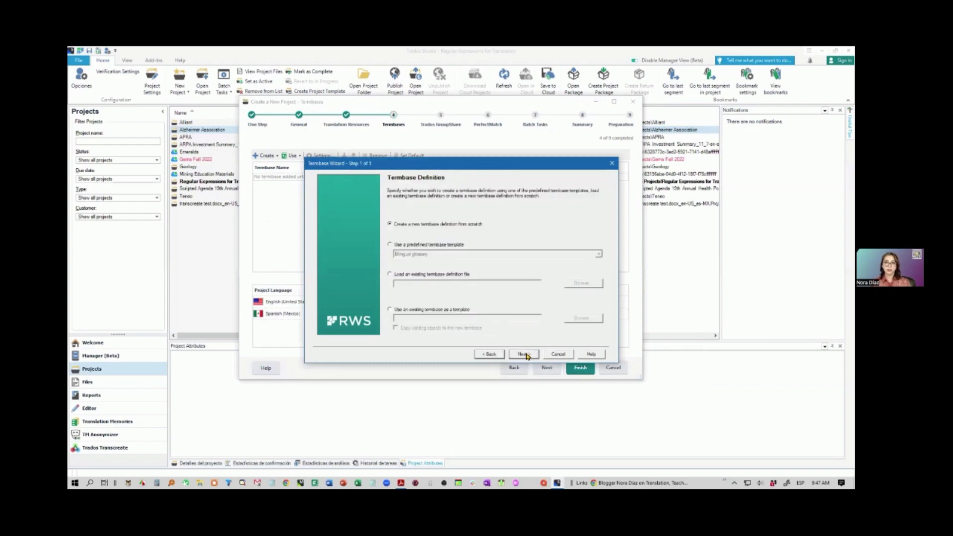
left_click(412, 247)
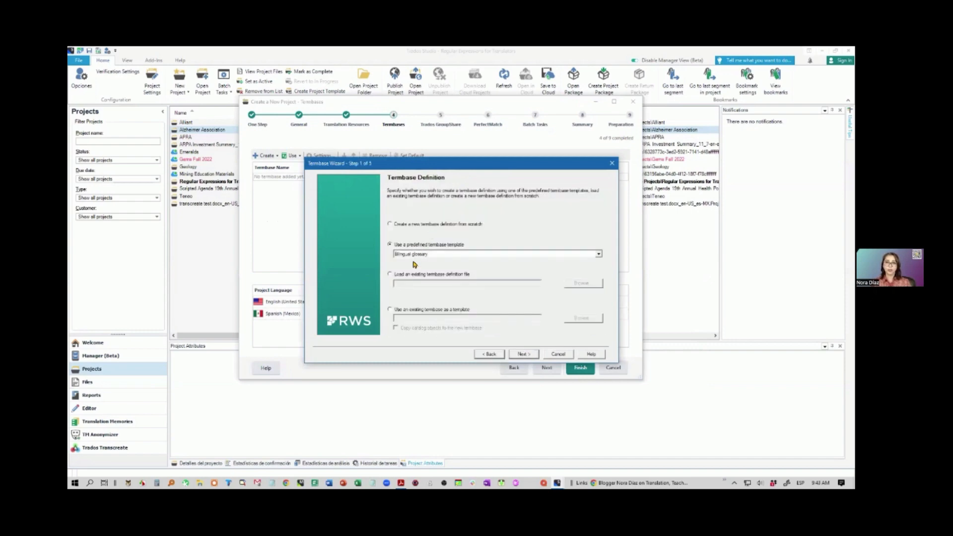
left_click(524, 354)
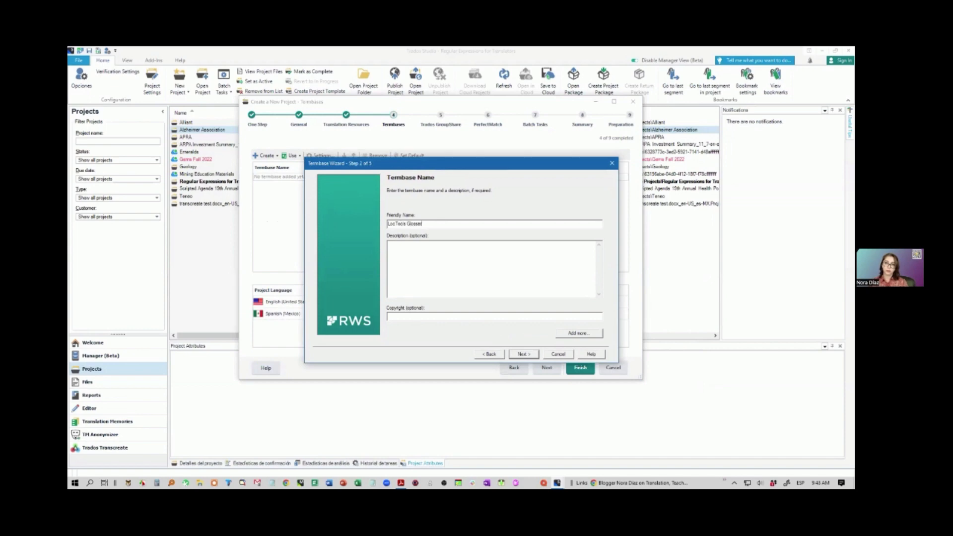
left_click(523, 353)
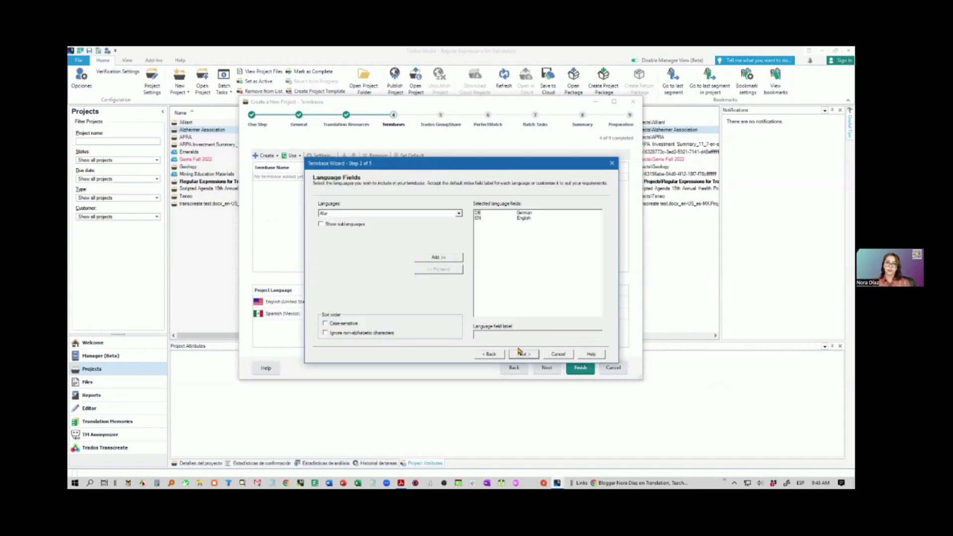
Replace German with Spanish in the termbase's language fields, keep English, and complete the remaining termbase definition with its defaults
left_click(517, 215)
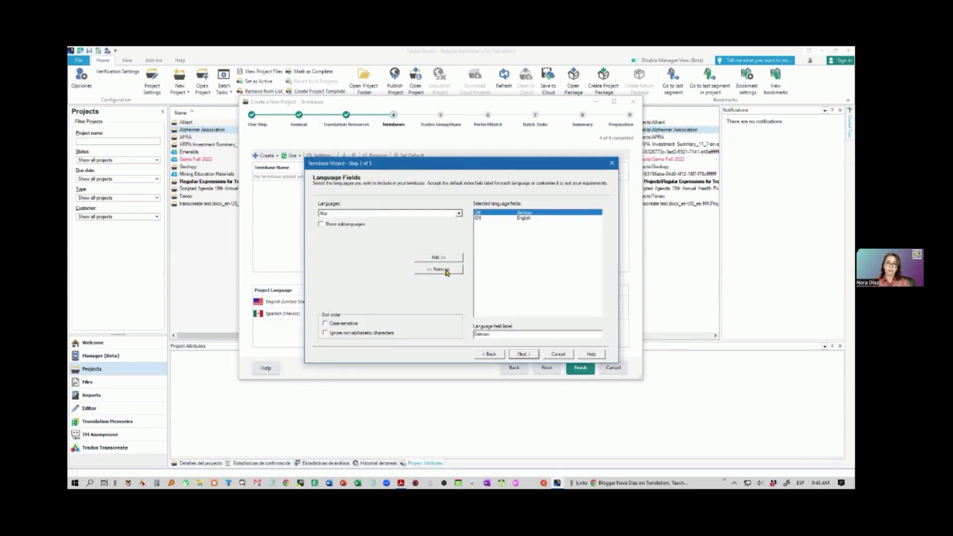
left_click(446, 269)
left_click(385, 215)
type("spanish")
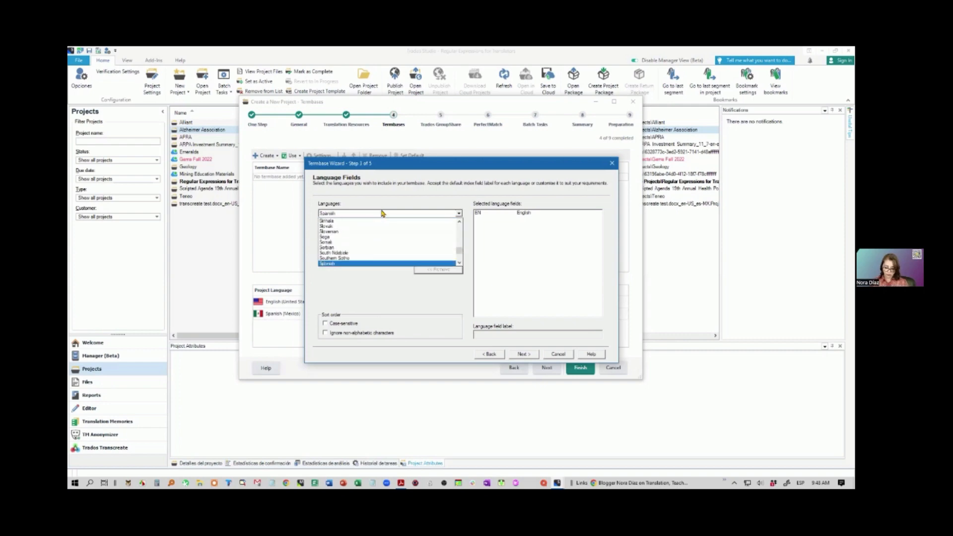
left_click(374, 263)
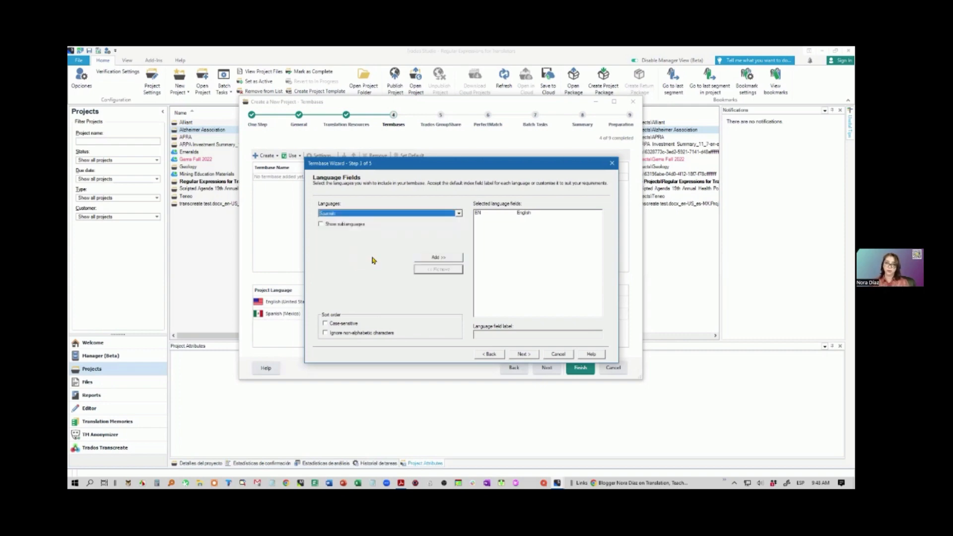
left_click(425, 259)
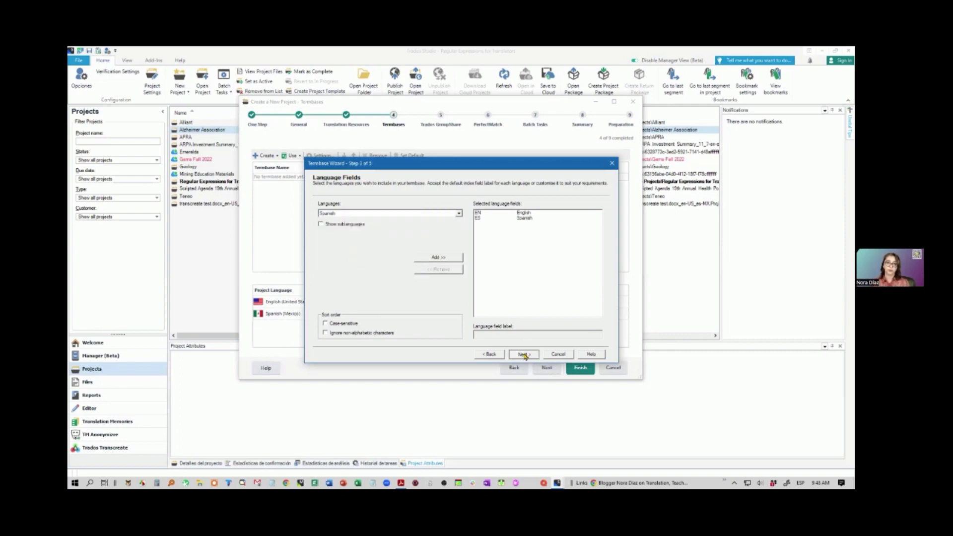
left_click(524, 354)
left_click(524, 354)
left_click(524, 354)
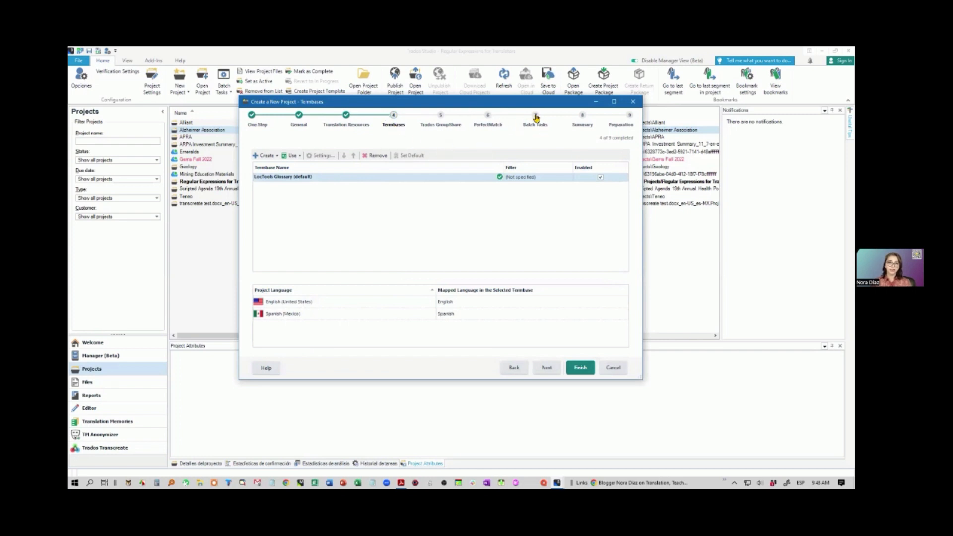
Finish preparing the project and open Sample_CAT file.pdf.sdlxliff from LocTools Study Group for translation
left_click(580, 368)
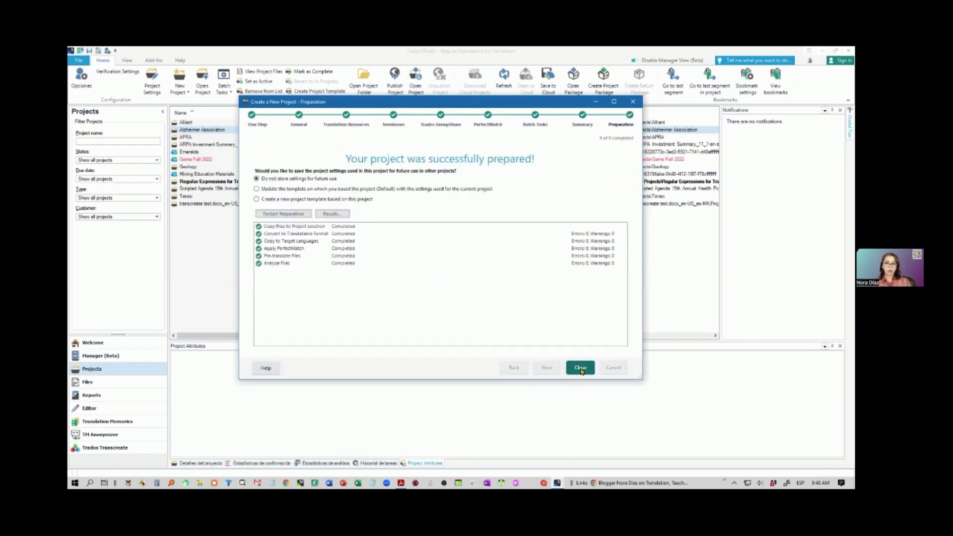
left_click(580, 367)
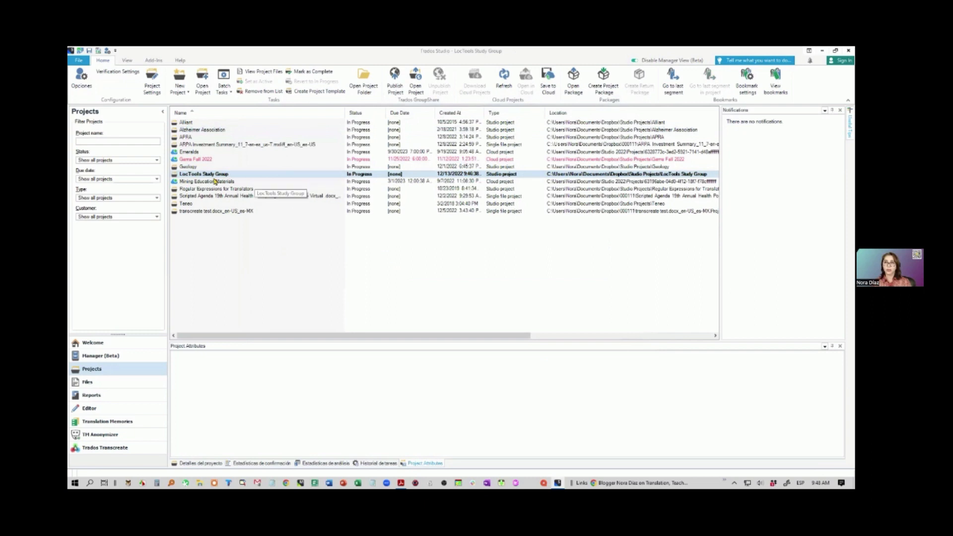
double_click(208, 175)
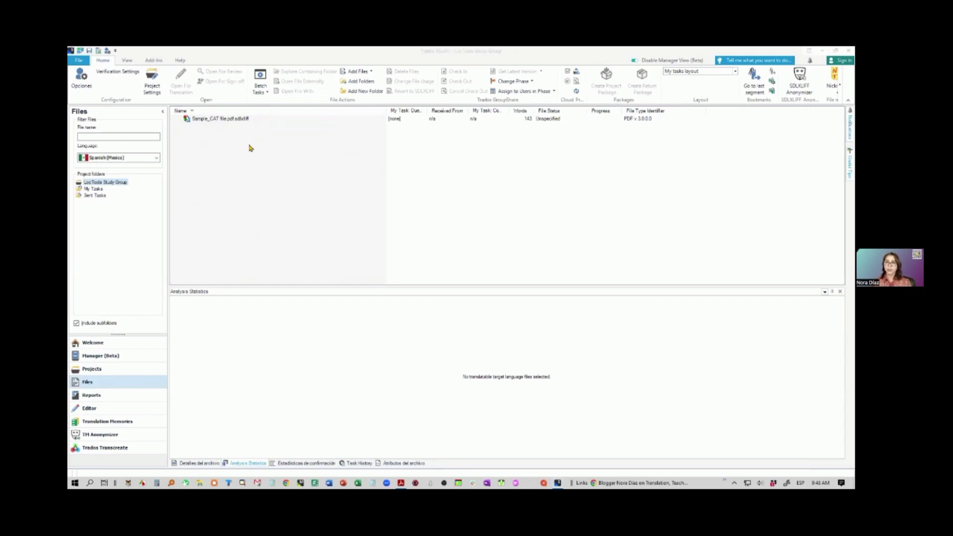
left_click(223, 121)
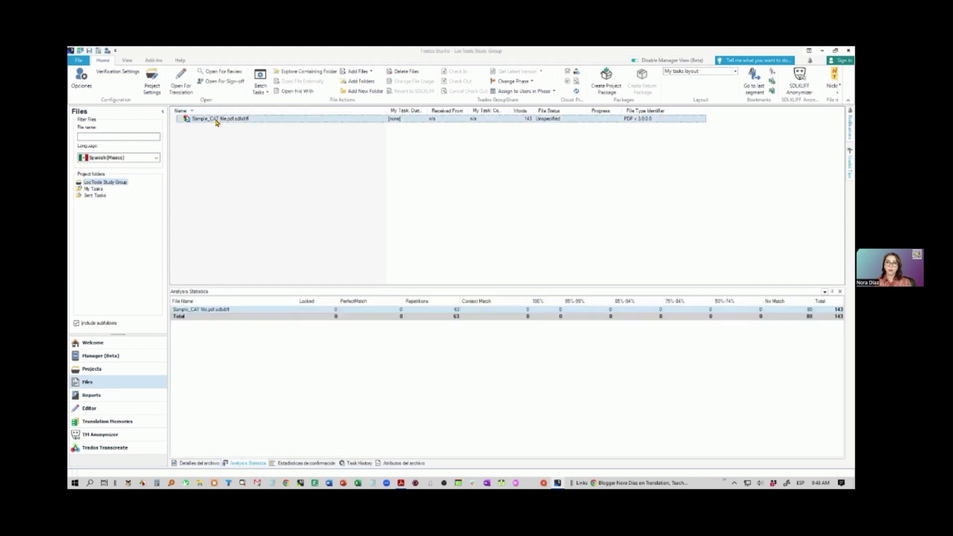
double_click(215, 121)
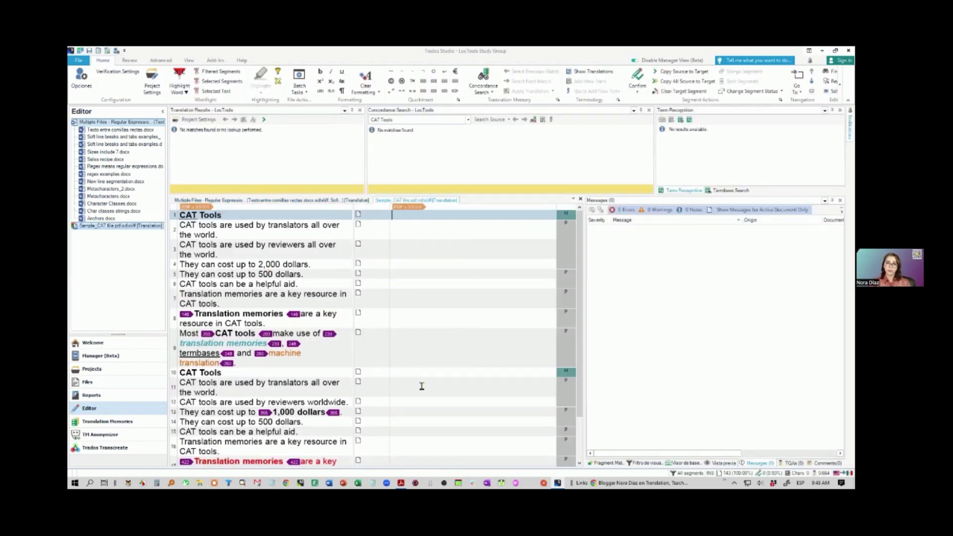
Translate the heading in segment 1 as "Herramientas TAC", using the AutoSuggest completion for its first word
scroll(447, 352, "down", 2)
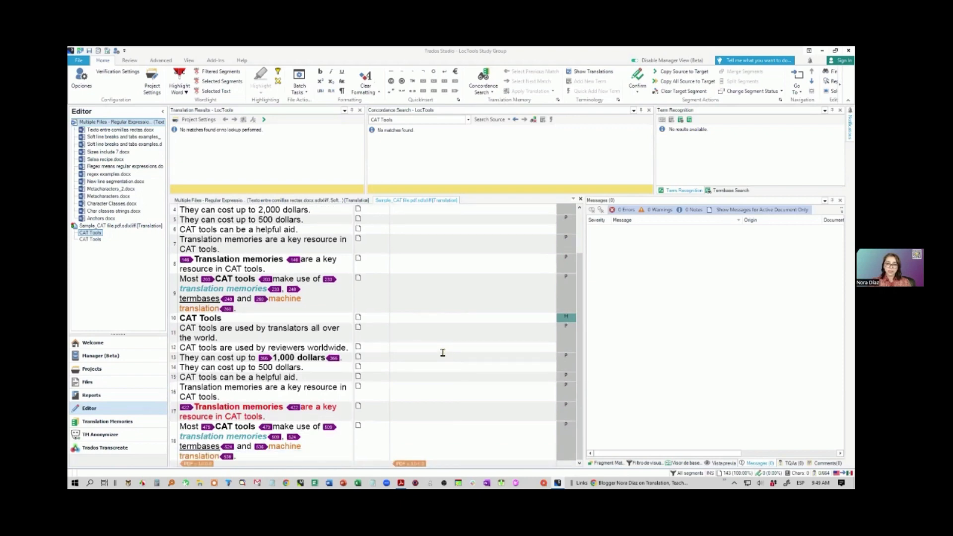
scroll(443, 353, "up", 2)
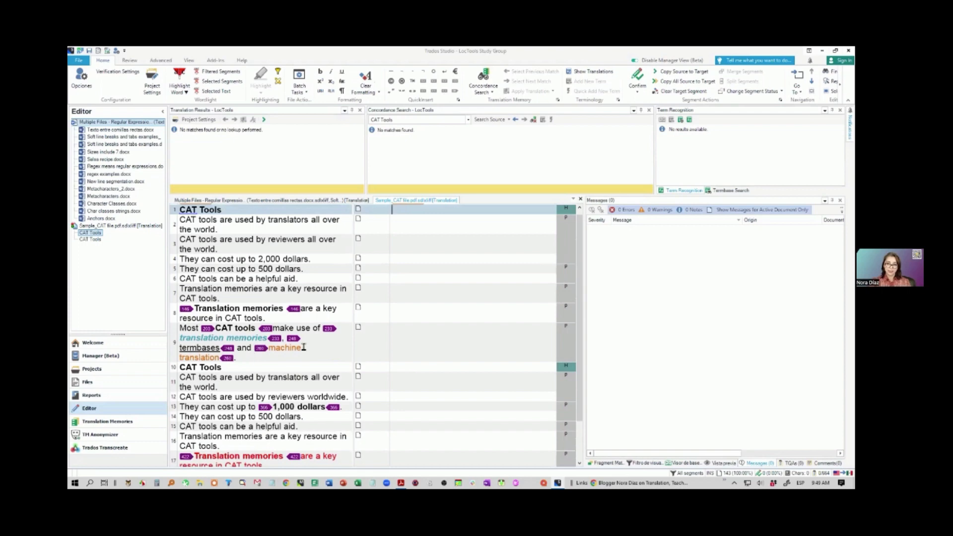
scroll(294, 372, "down", 2)
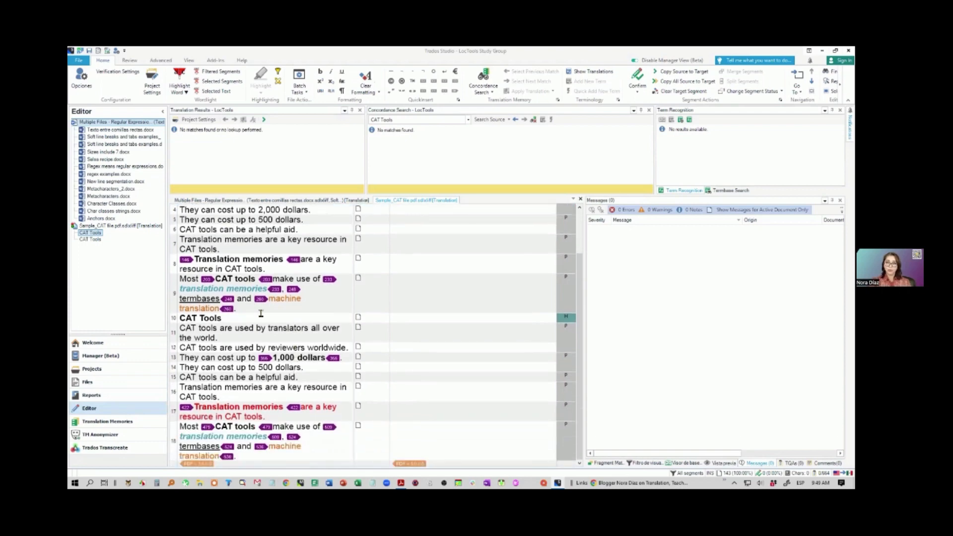
scroll(279, 428, "up", 2)
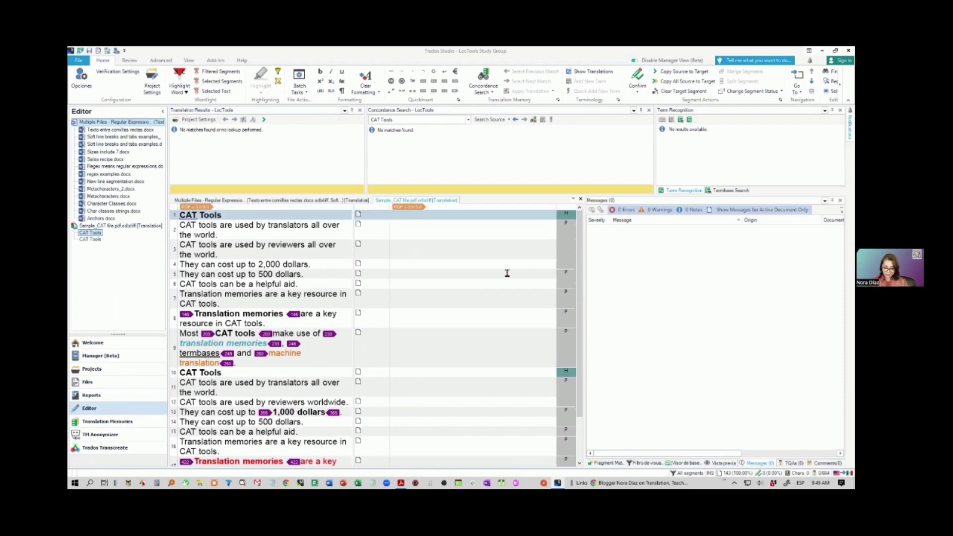
type("Herramientas")
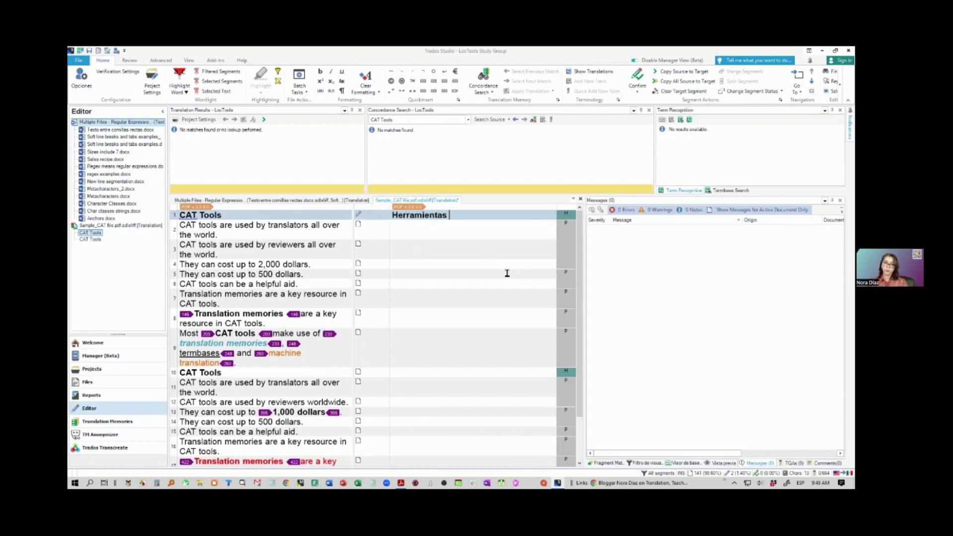
key("ctrl+z")
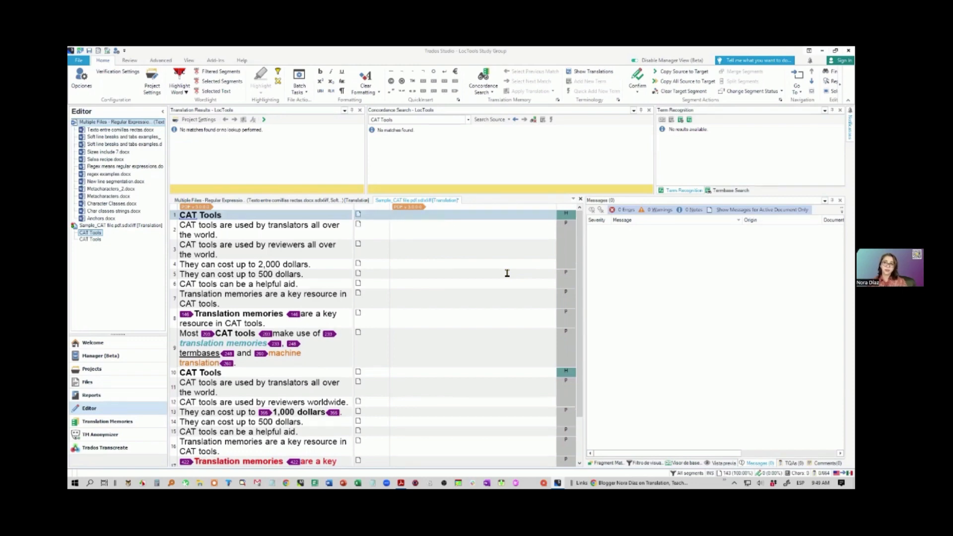
type("Herr")
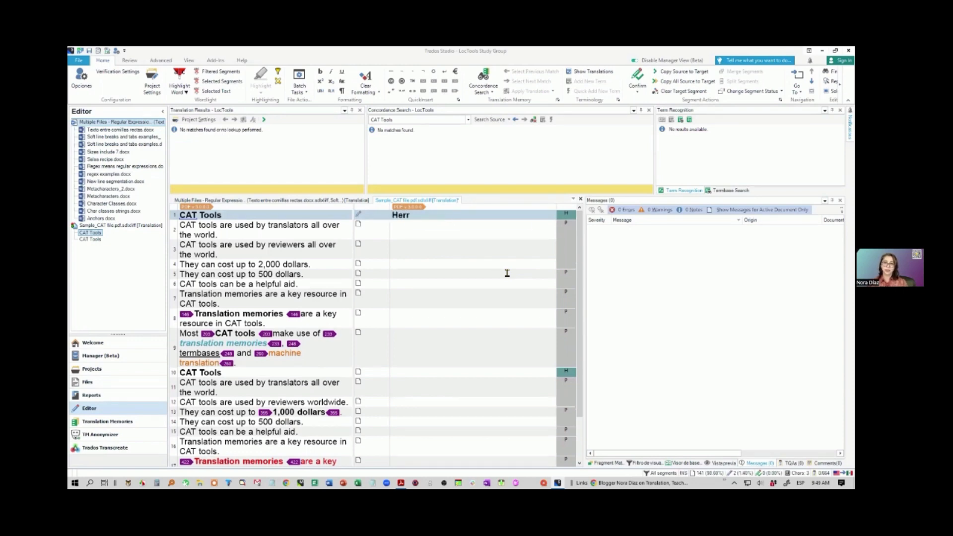
type("a")
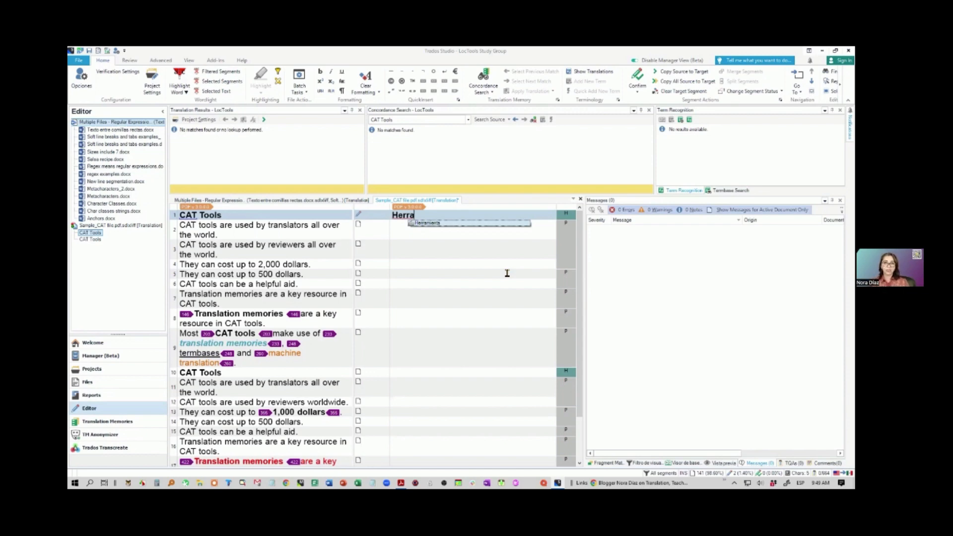
key("Return")
type("s")
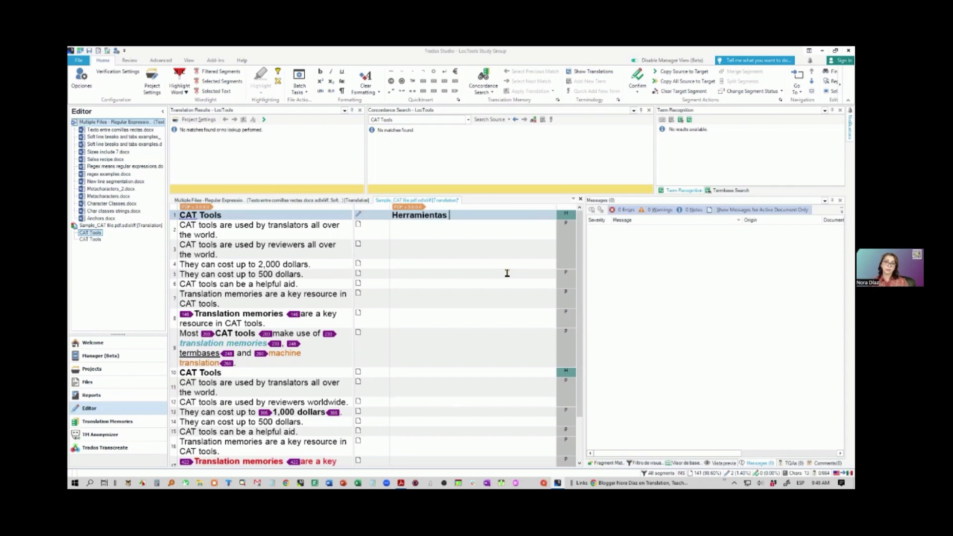
type(" TAC")
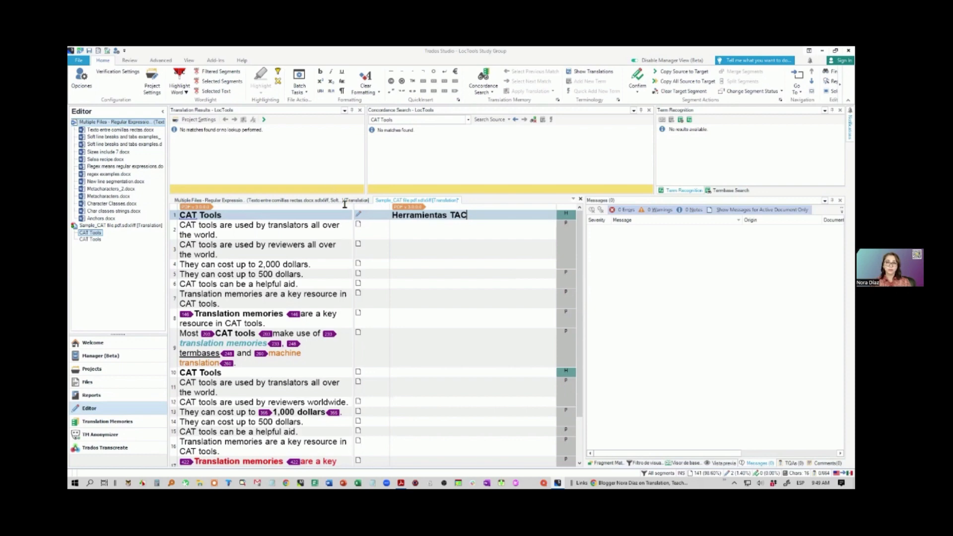
Review the AutoSuggest settings and the list of suggestion providers in the program options
left_click(83, 78)
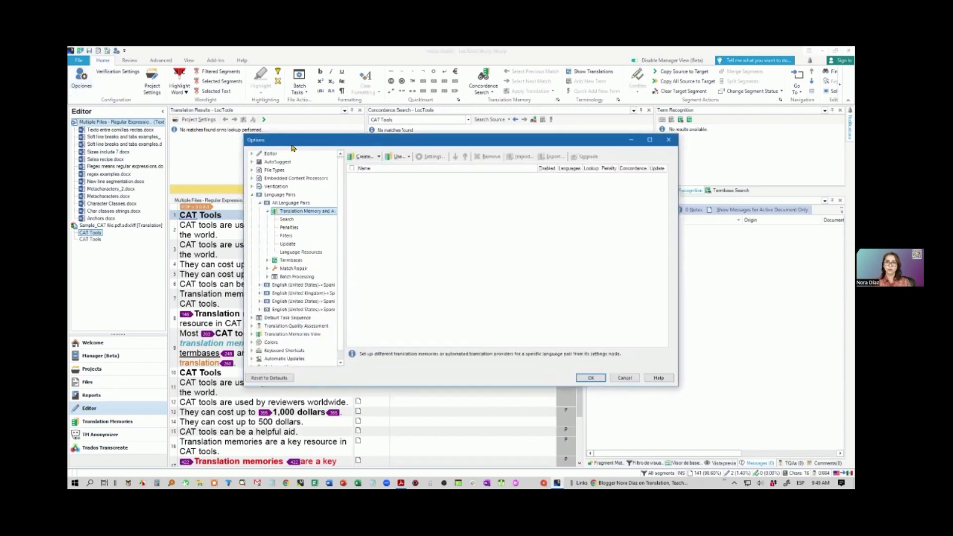
left_click(277, 162)
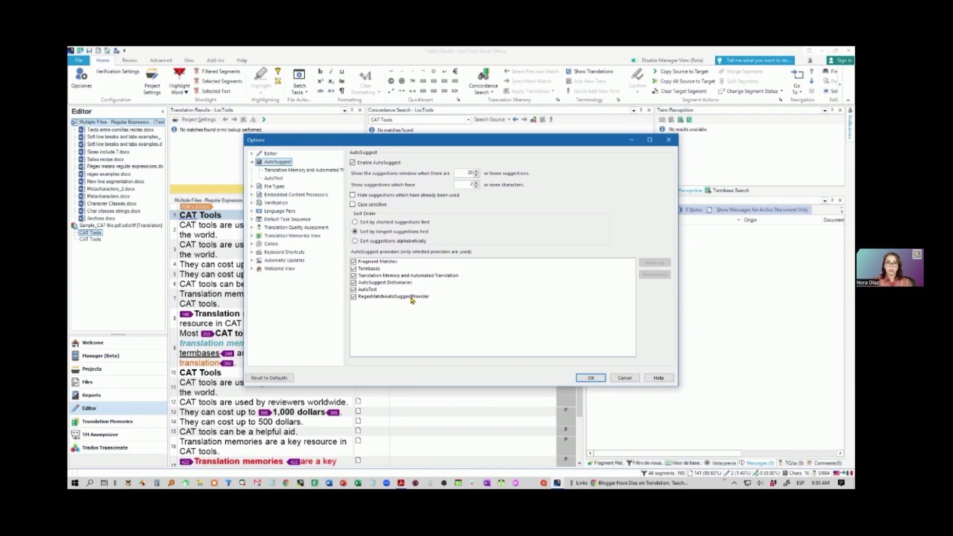
left_click(584, 377)
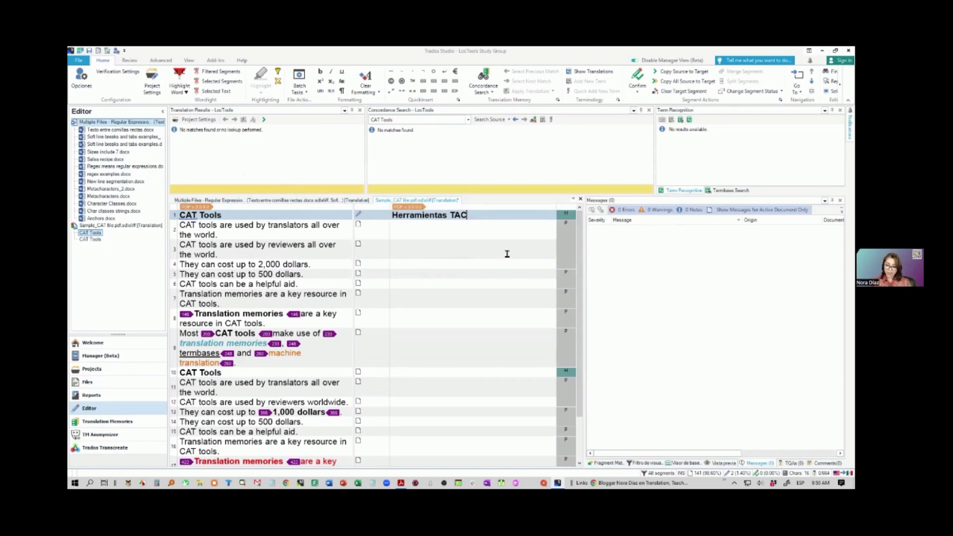
Confirm segment 1 into the translation memory, return to it to see its match, and widen the Translation Results pane
key("ctrl+Return")
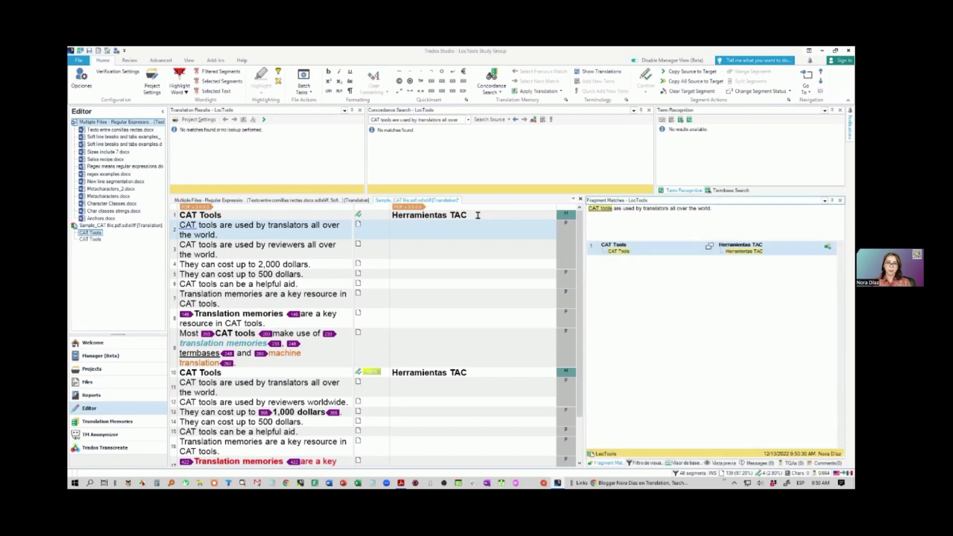
left_click(477, 215)
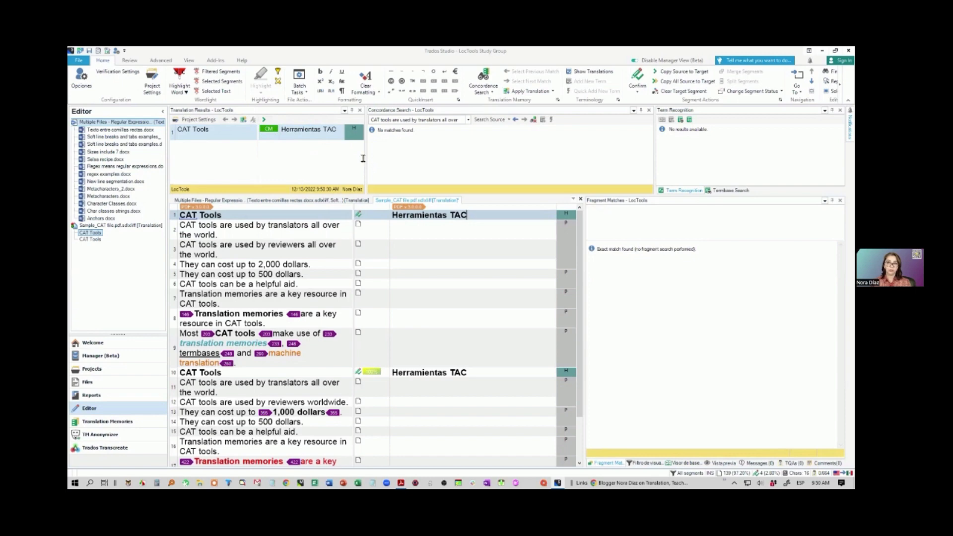
left_click_drag(362, 158, 430, 158)
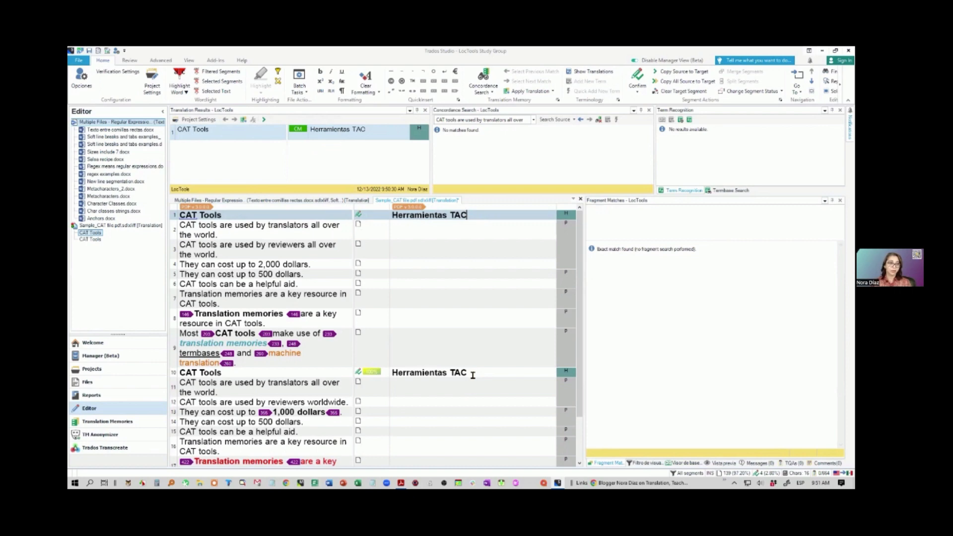
Move to segment 2 and compare "CAT tools" in its source with segment 1 and the fragment match
left_click(417, 231)
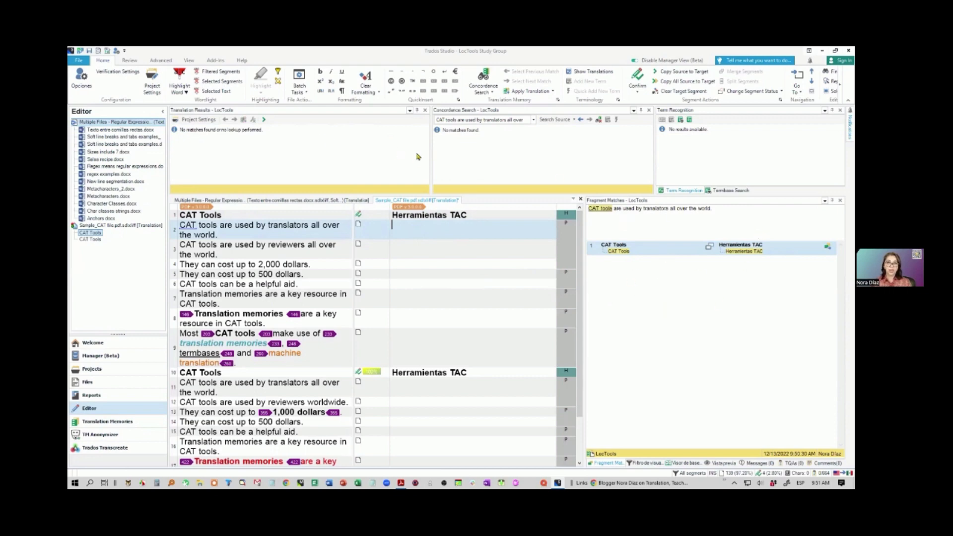
left_click(683, 231)
left_click_drag(217, 224, 182, 222)
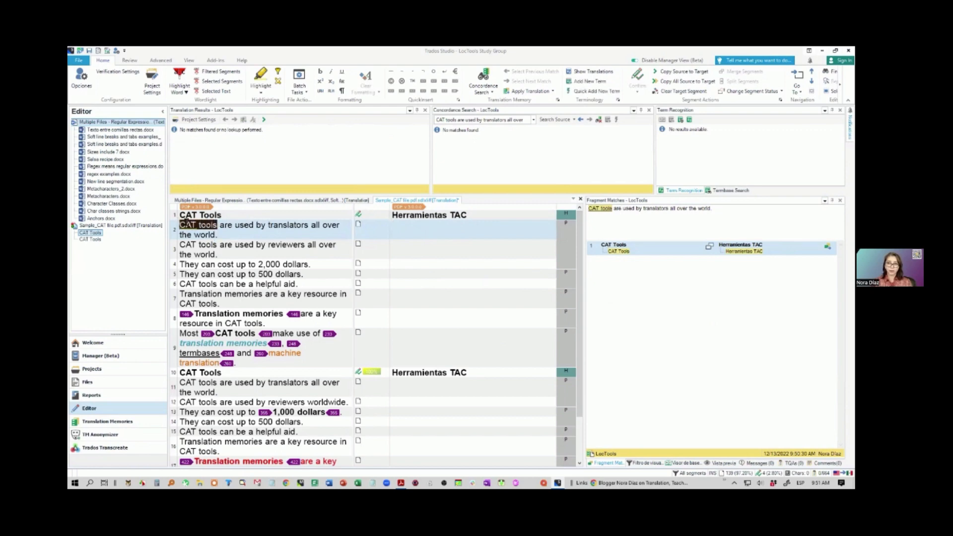
left_click(224, 213)
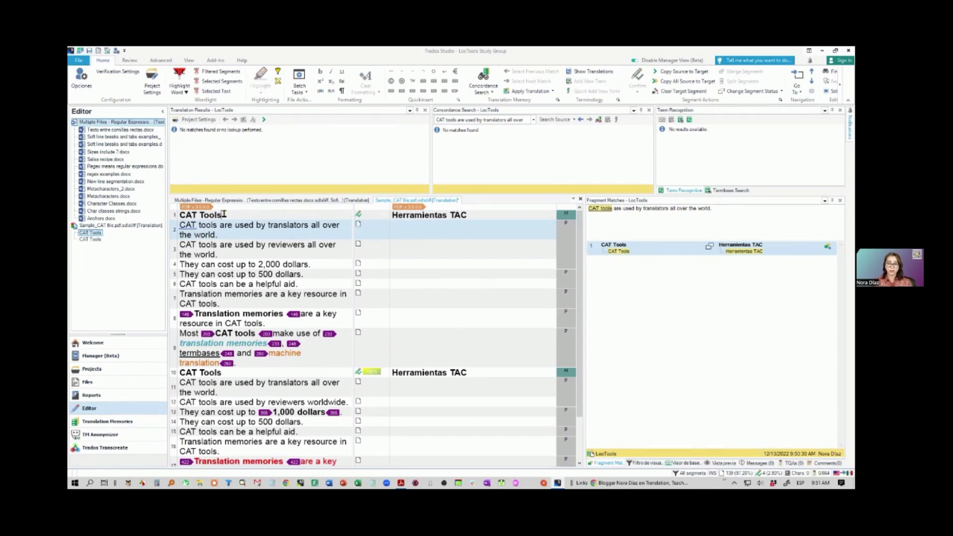
left_click_drag(217, 224, 181, 224)
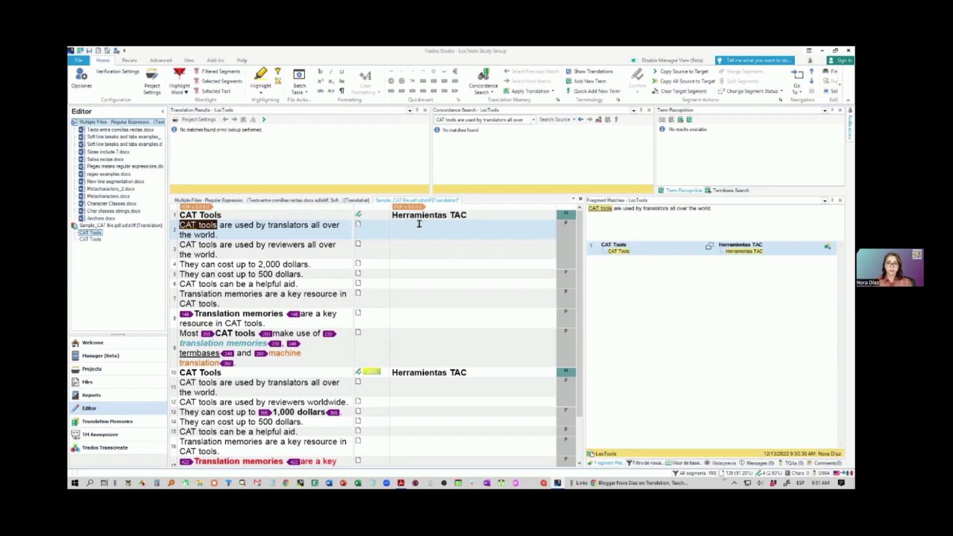
Begin the translation of segment 2 with "Las herramientas TAC", accepting the AutoSuggest completion for the last two words
left_click(436, 231)
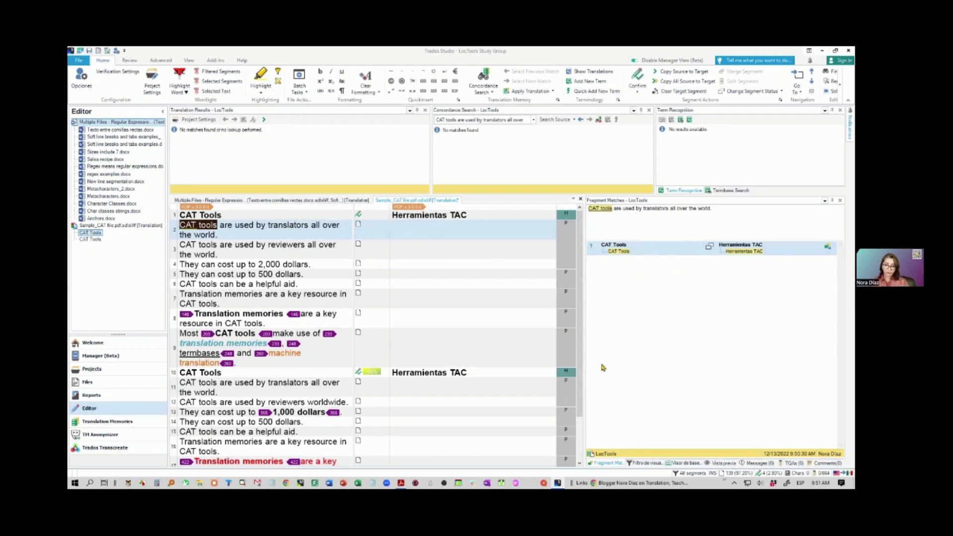
type("Las h")
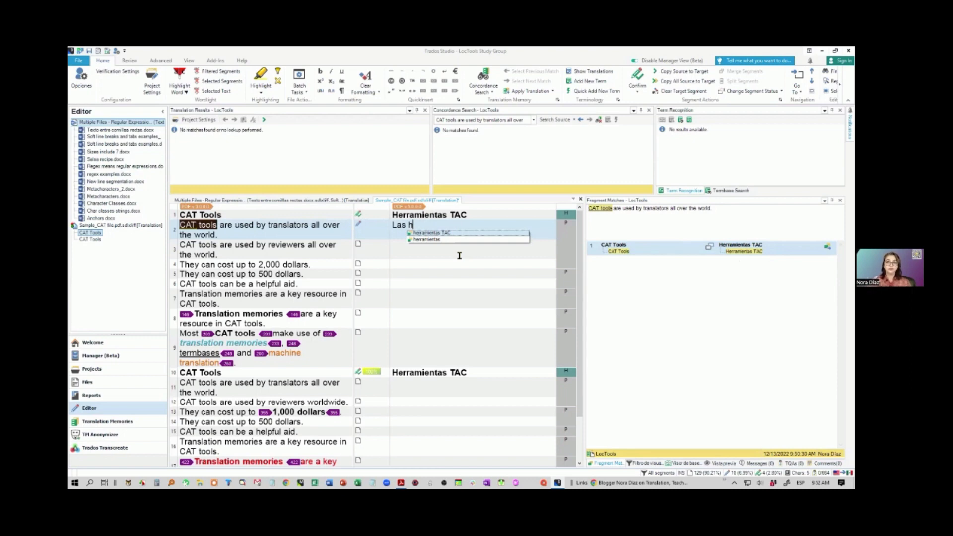
key("Return")
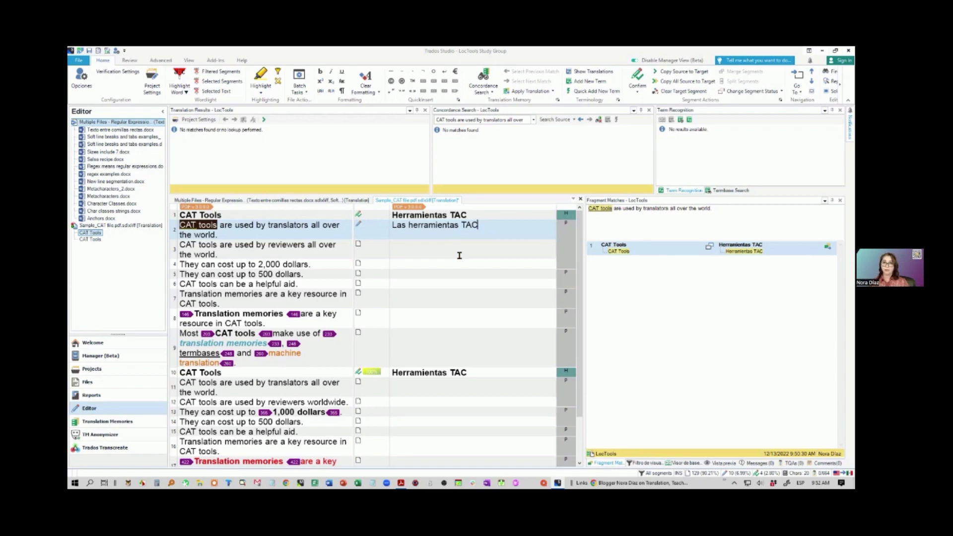
Reword segment 2 as "Los traductores de todo el mundo usan herramientas TAC." and confirm it
key("Home")
type("Traductores")
key("Home")
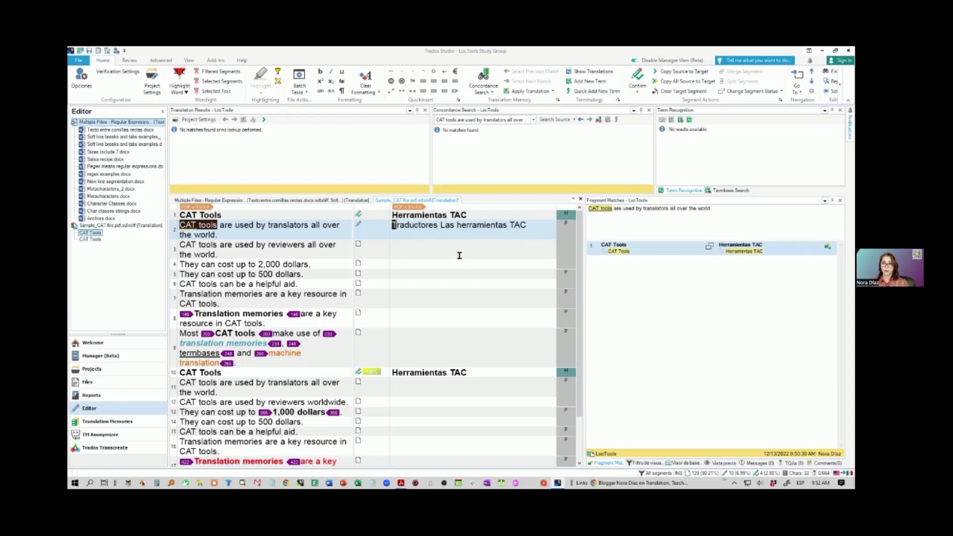
type("Los t")
key("ctrl+Right")
type("d")
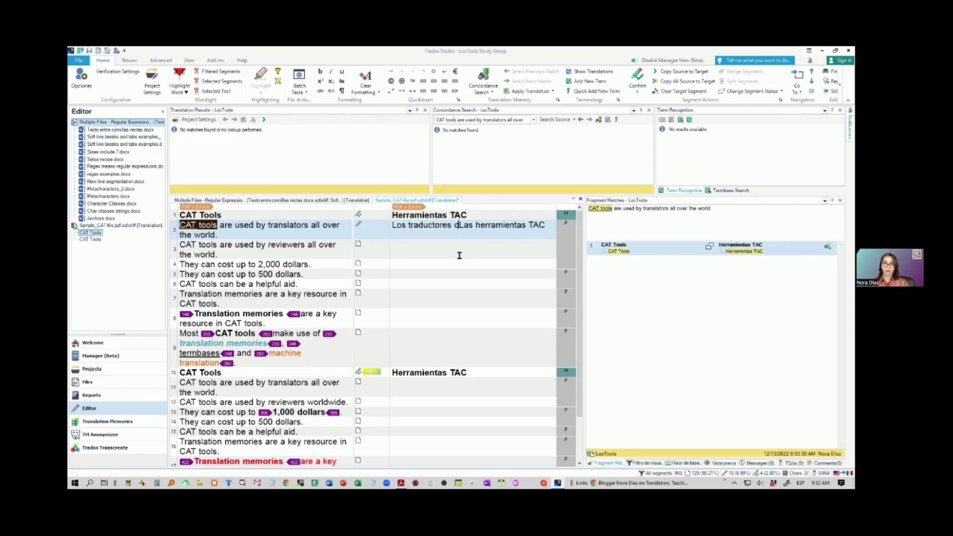
type("e todo el mundo usan")
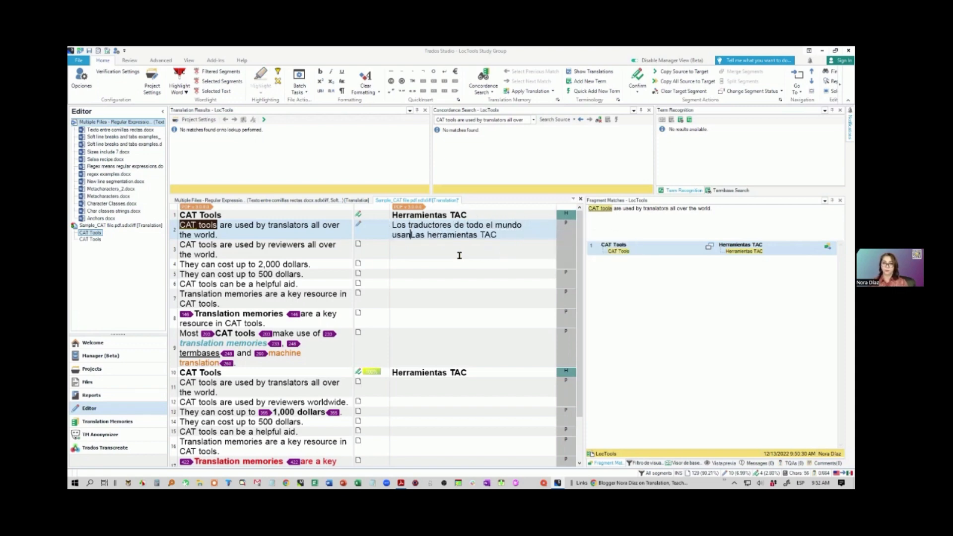
key("ctrl+shift+Right")
key("Delete")
key("End")
type(".")
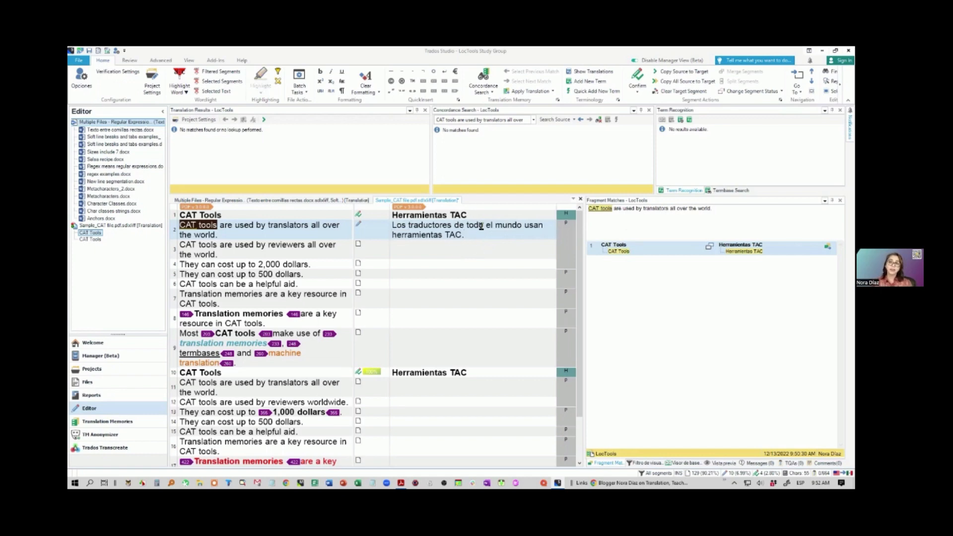
key("ctrl+Return")
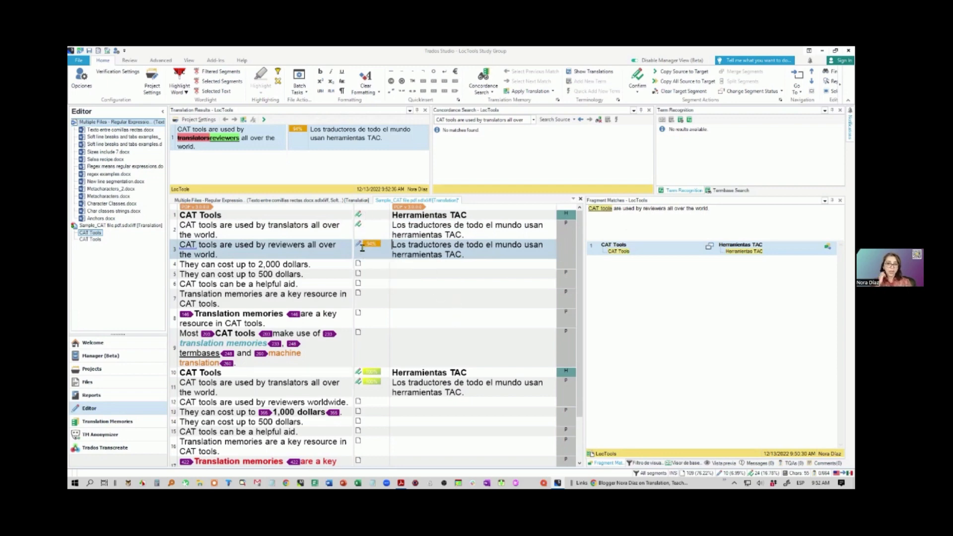
Edit the fuzzy match in segment 3 to "Los revisores de todo el mundo usan herramientas TAC." and confirm it
mouse_move(358, 243)
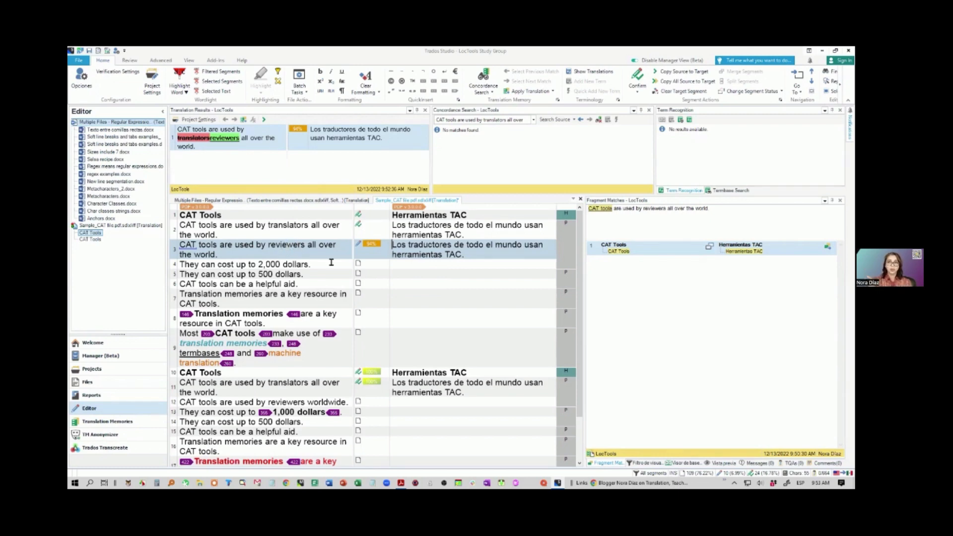
key("ctrl+Right")
key("ctrl+Right")
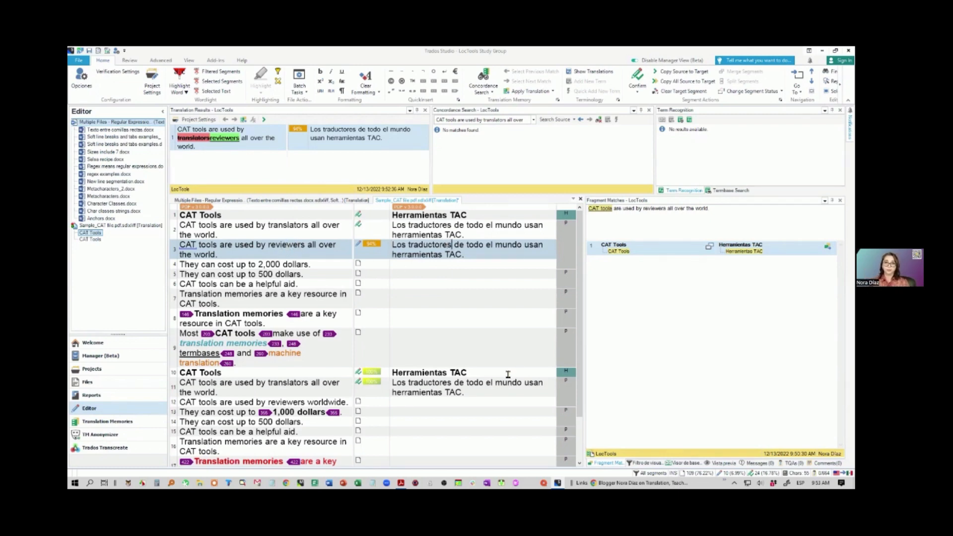
key("ctrl+shift+Left")
type("re")
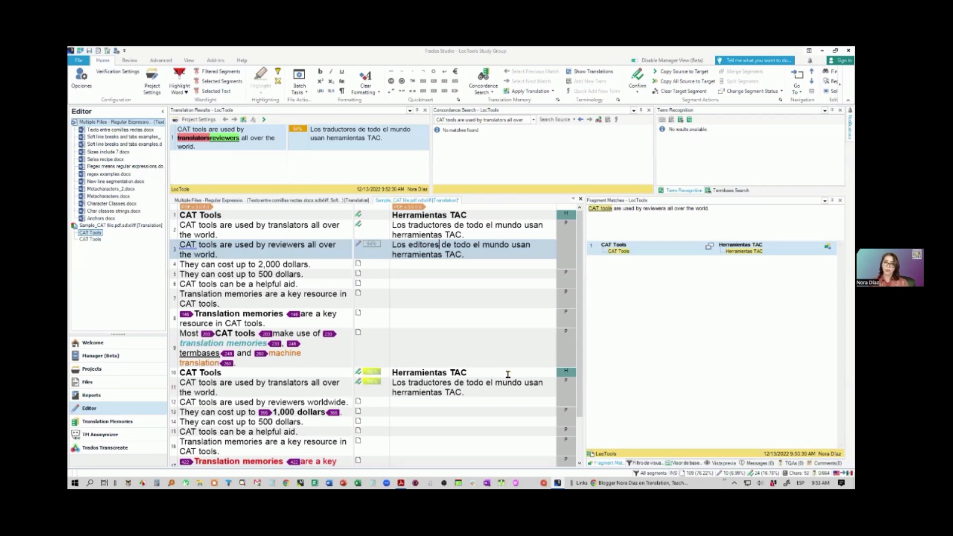
type("visor")
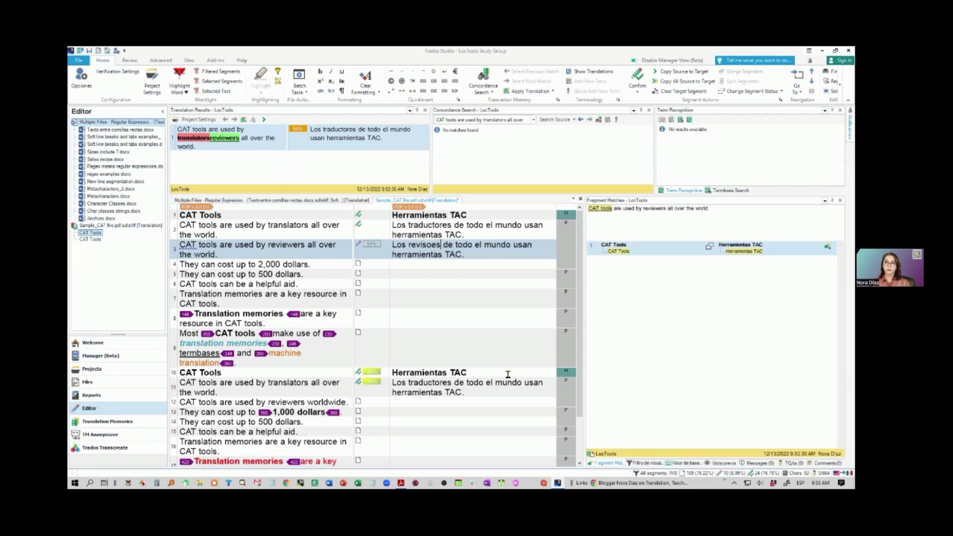
type("es")
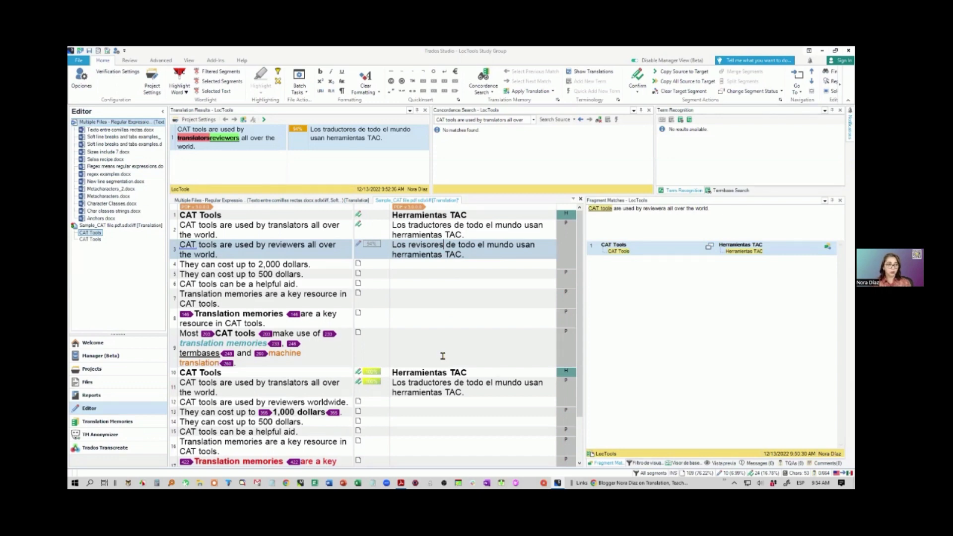
left_click(481, 256)
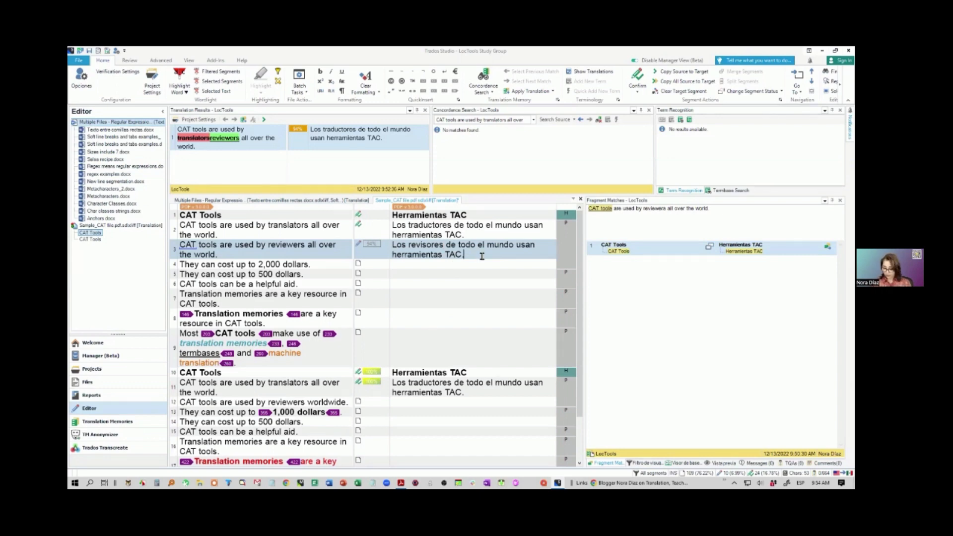
key("ctrl+Return")
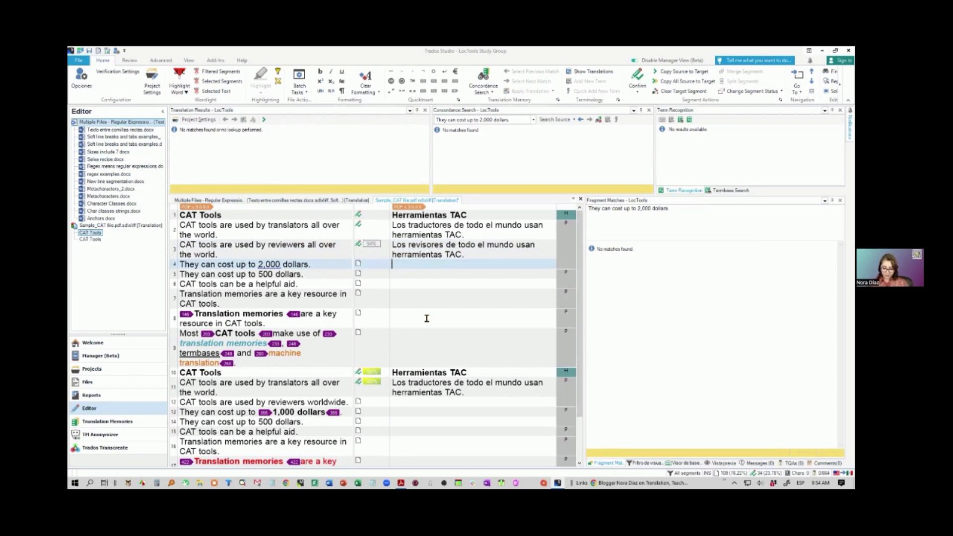
Begin the translation of segment 4 with "Pueden costar hasta"
type("Pueden cosw")
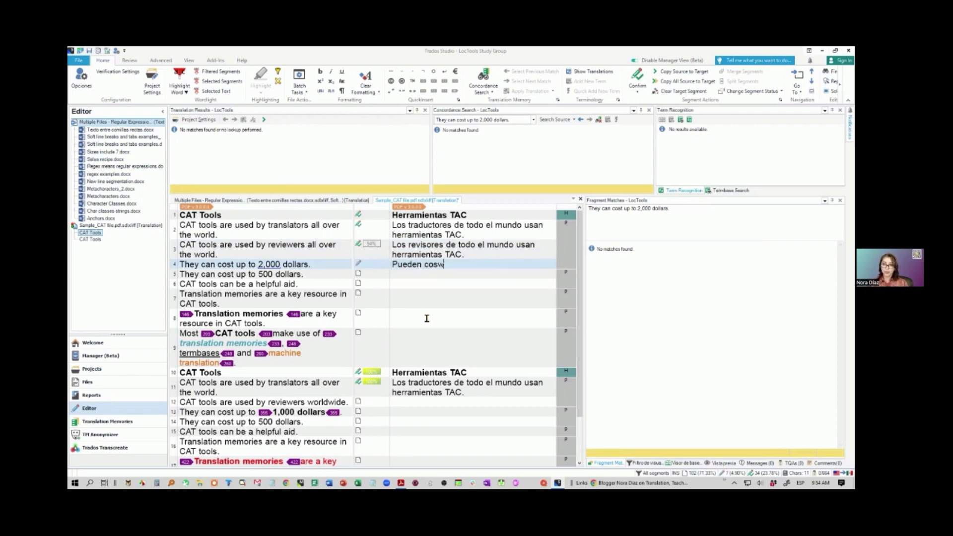
type("ar")
key("BackSpace")
key("BackSpace")
key("BackSpace")
type("tar hasta")
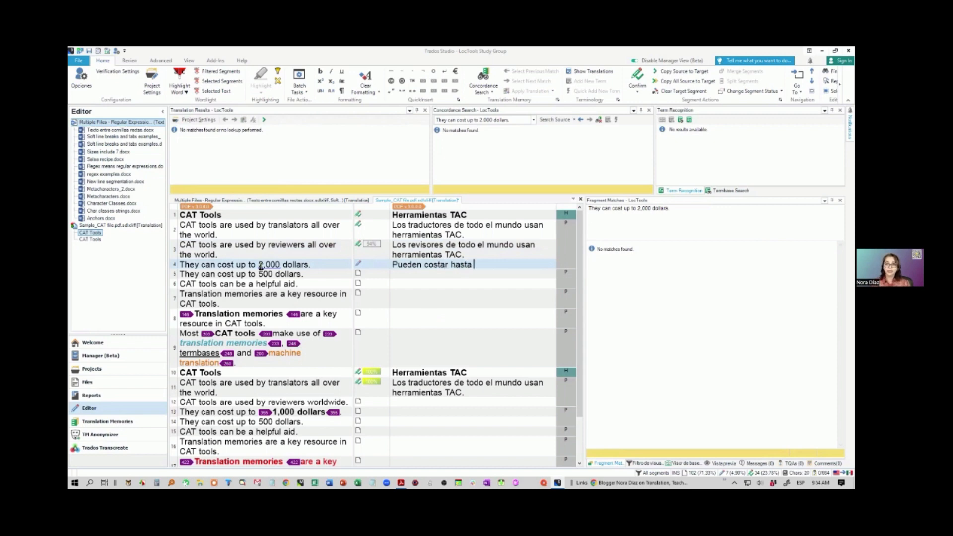
Insert the recognized number 2,000 from the source of segment 4 into its translation with QuickPlace
left_click_drag(258, 266, 280, 264)
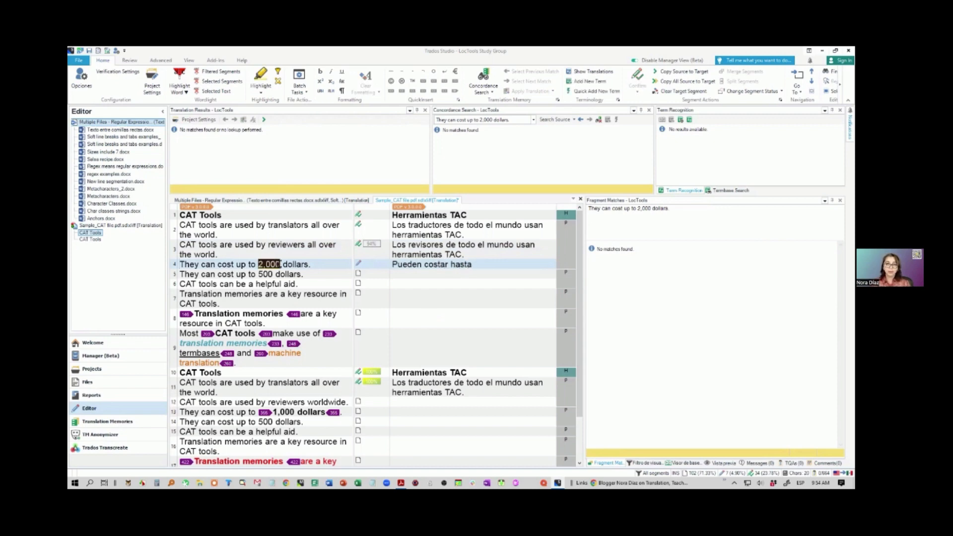
left_click(308, 265)
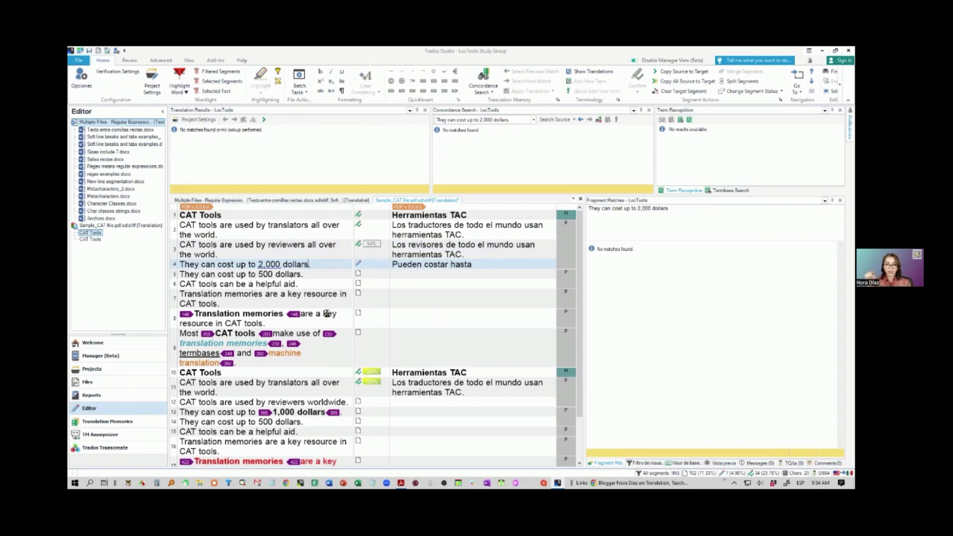
left_click(479, 267)
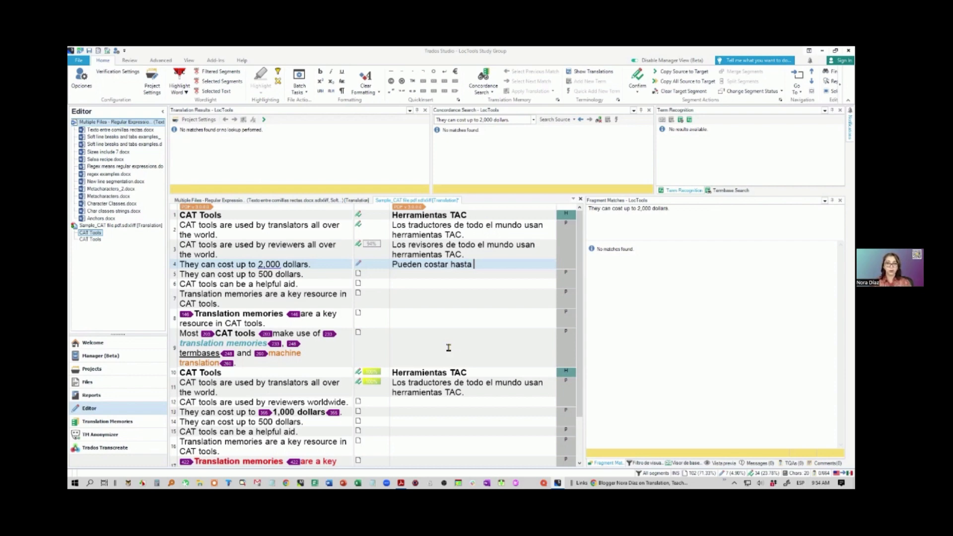
key("ctrl+comma")
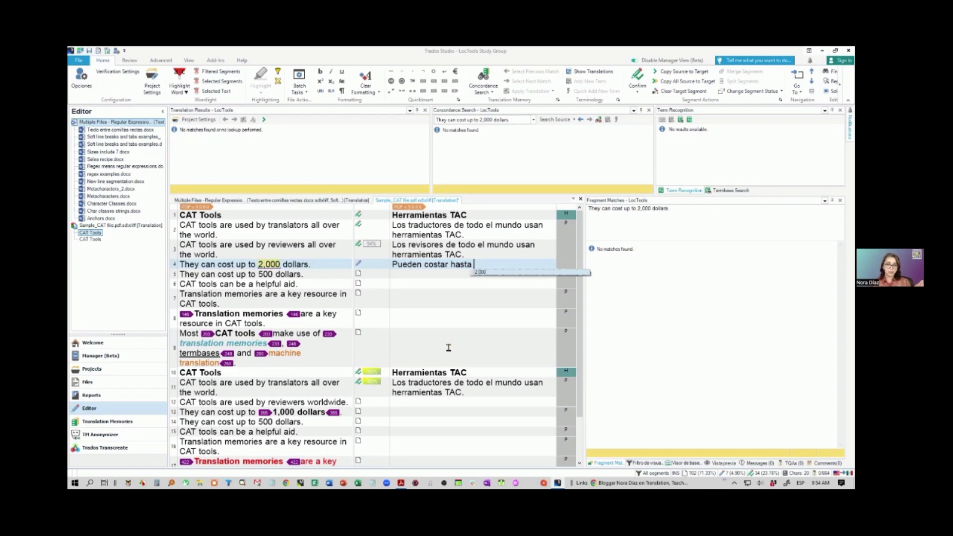
key("Return")
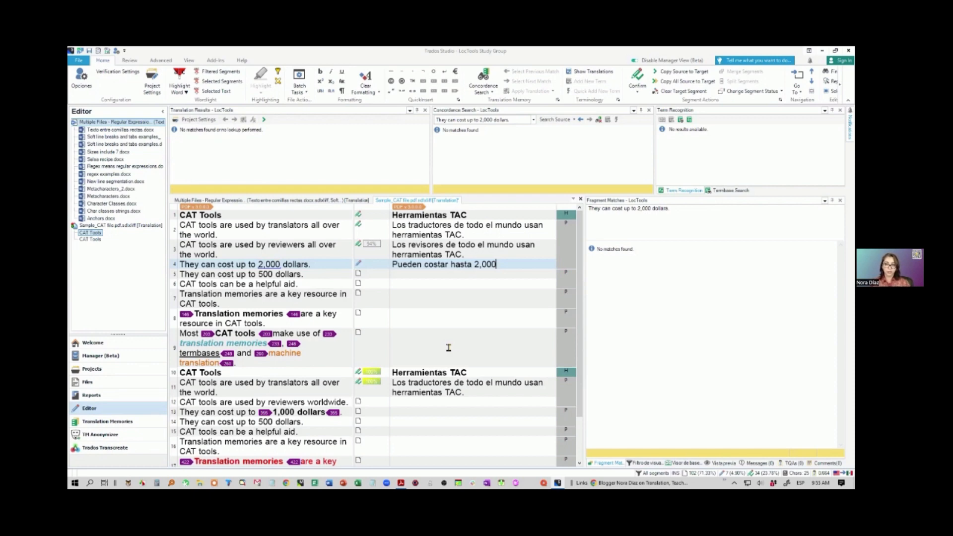
Complete the translation of segment 4 with "dólares." after the number
type("d+olare")
key("BackSpace")
key("BackSpace")
key("BackSpace")
key("BackSpace")
key("BackSpace")
key("BackSpace")
type("ólares.")
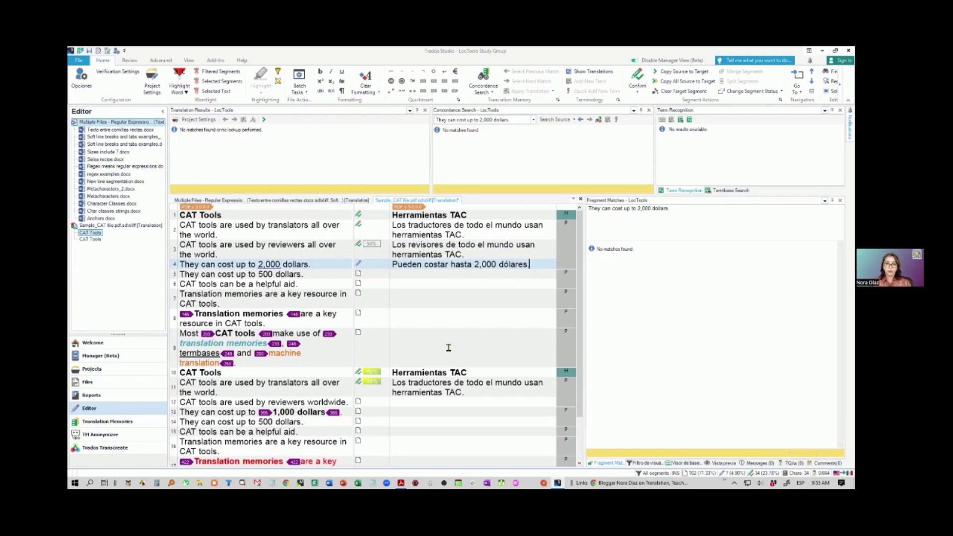
Widen the Term Recognition pane and quick-add the term pair "dollars" / "dólares" from segment 4 to the termbase
key("BackSpace")
key("ctrl+shift+Left")
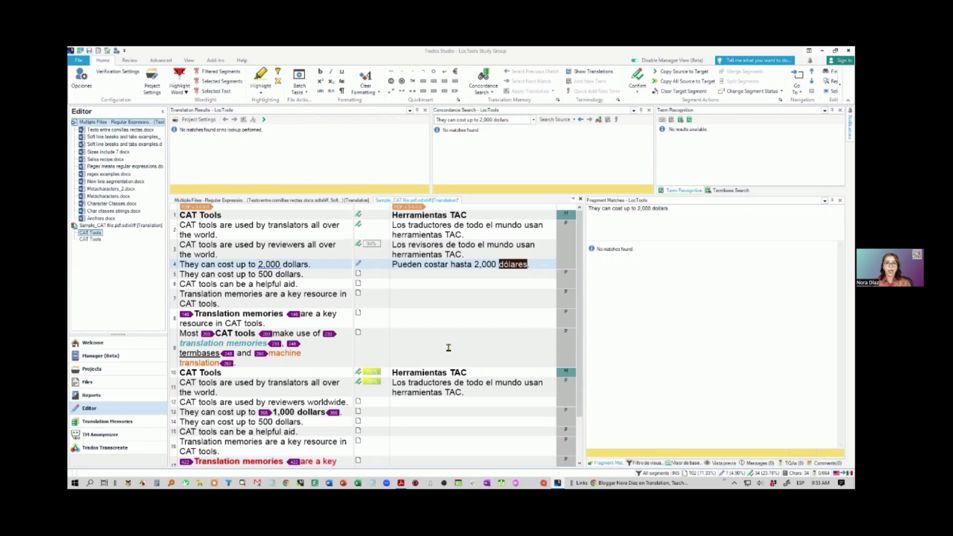
double_click(294, 264)
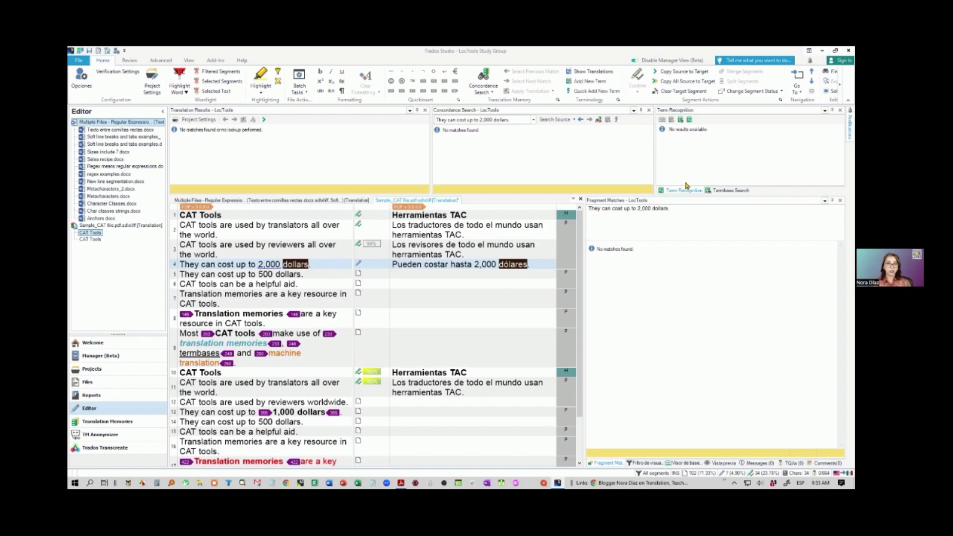
left_click_drag(654, 150, 616, 158)
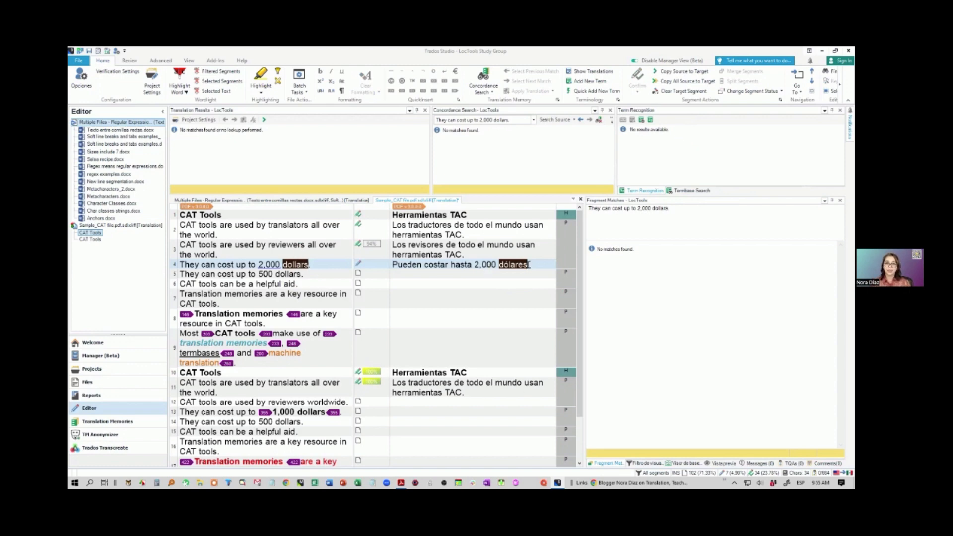
right_click(512, 265)
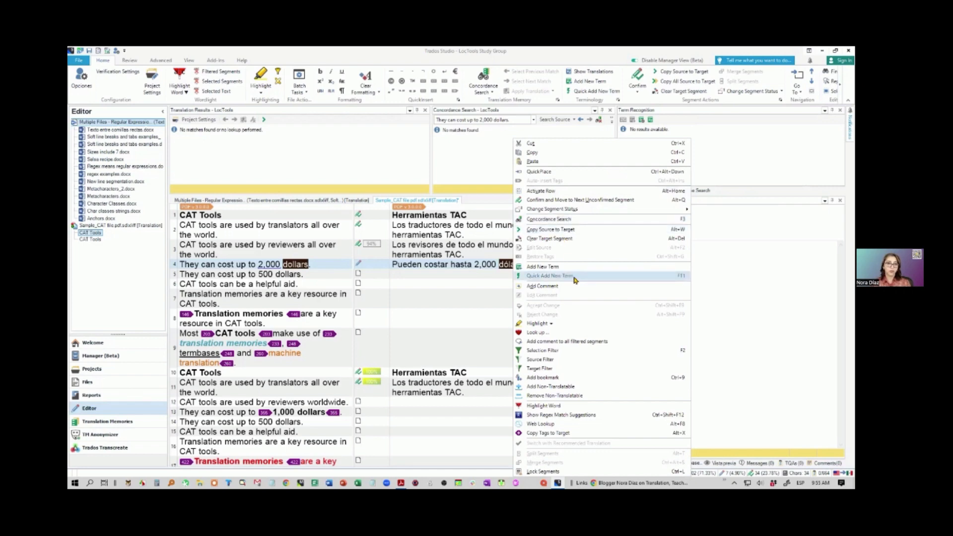
left_click(548, 279)
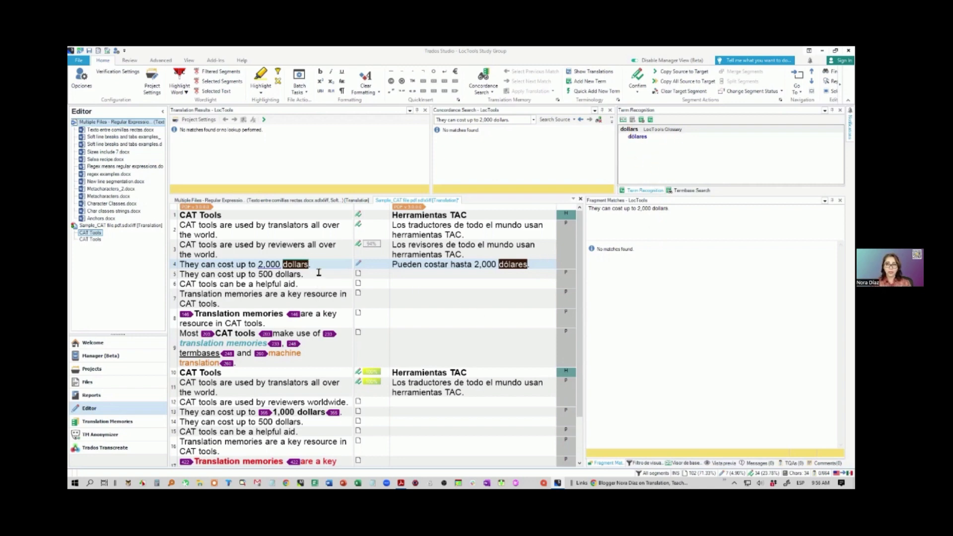
Delete "dólares." from segment 4's translation and re-enter it by accepting the termbase's AutoSuggest entry and adding the period
left_click(313, 255)
left_click(533, 267)
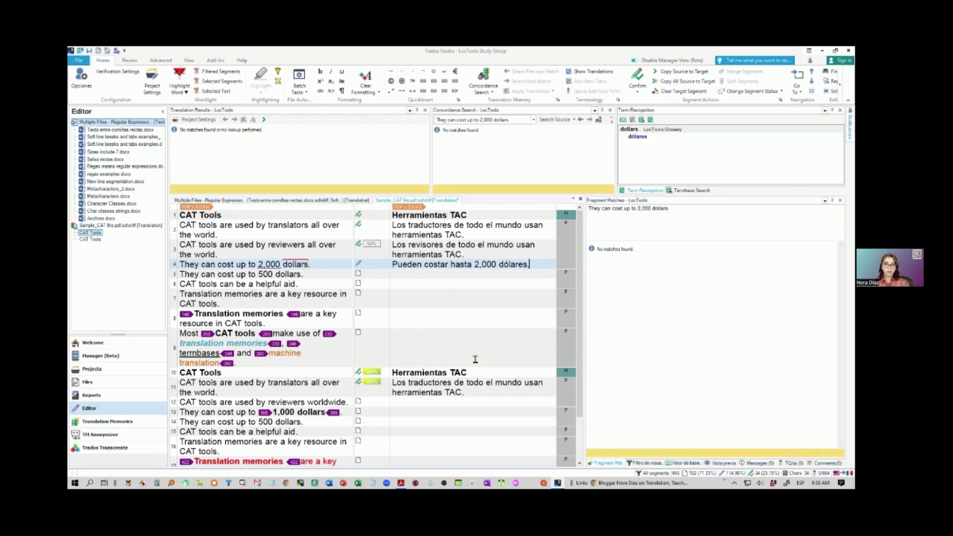
key("ctrl+BackSpace")
key("ctrl+BackSpace")
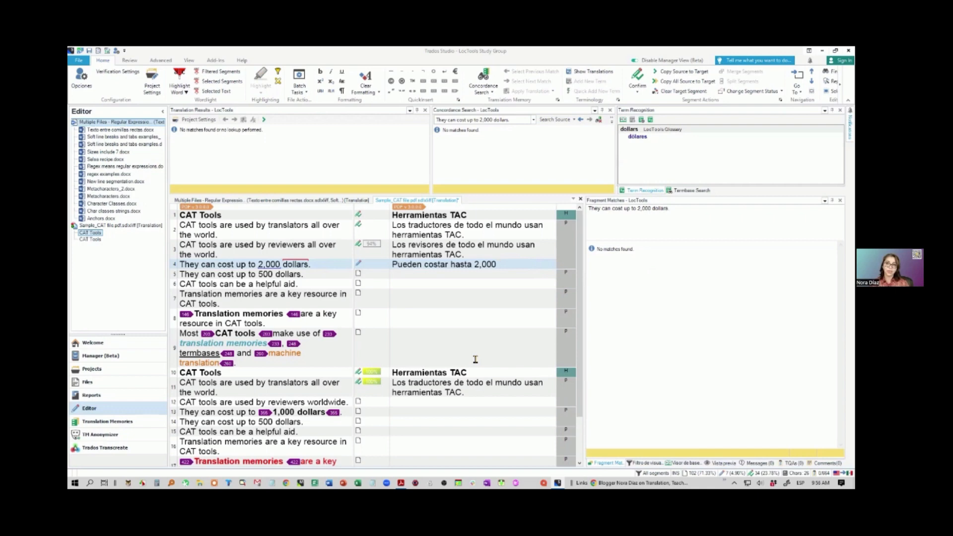
type("d")
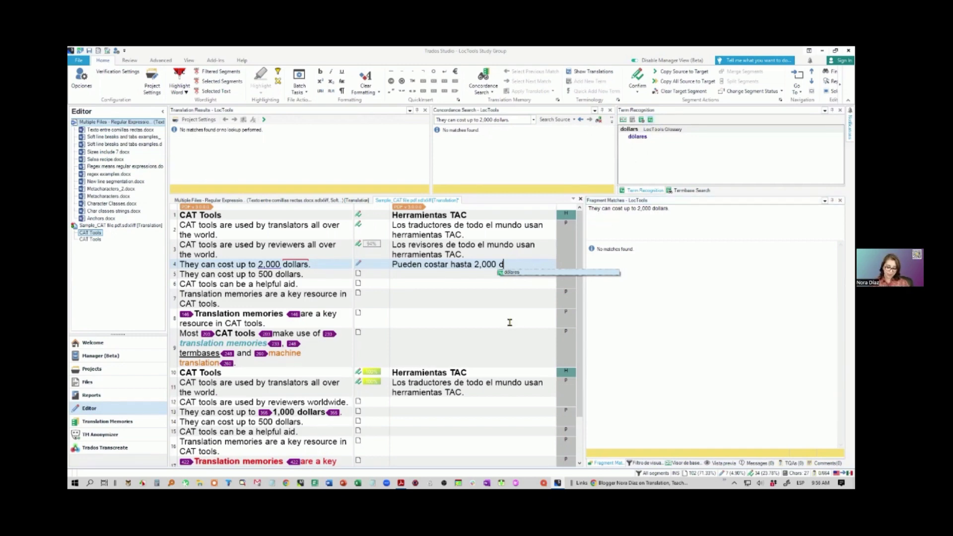
key("Return")
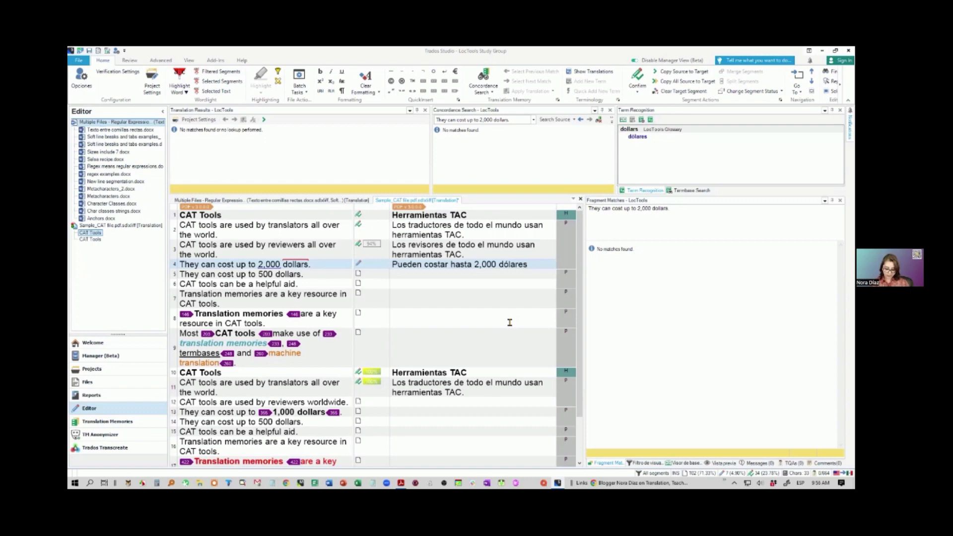
type(".")
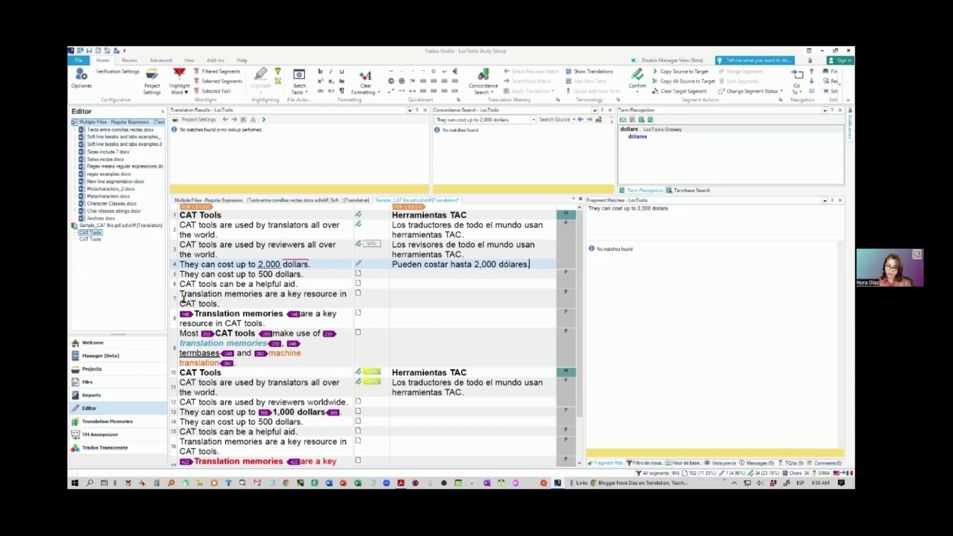
Confirm the translation of segment 4 and the automatically filled translation of segment 5
key("ctrl+Return")
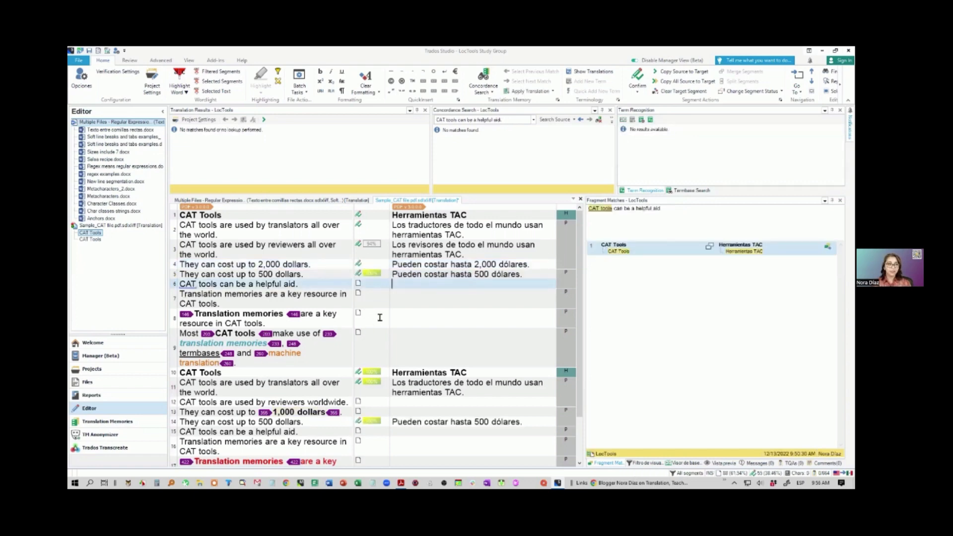
left_click(524, 274)
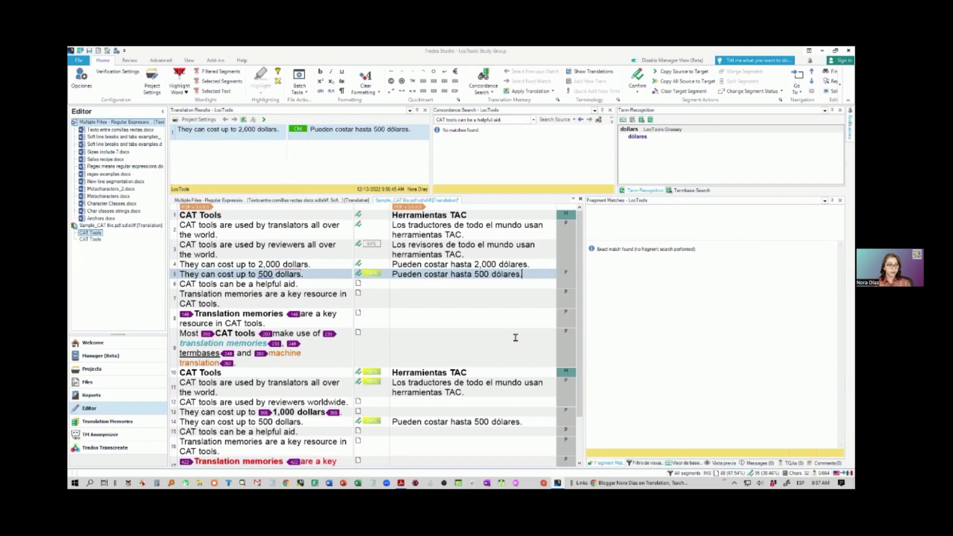
key("ctrl+Return")
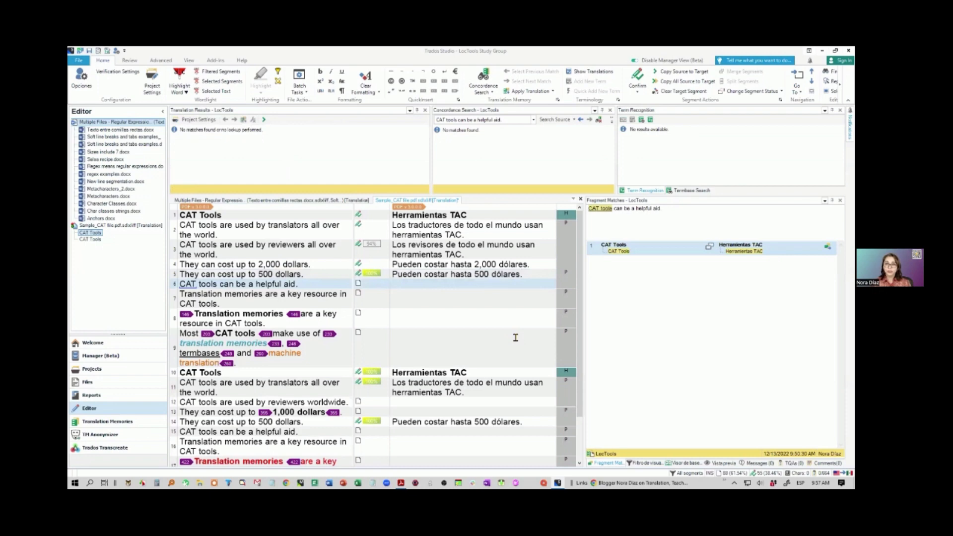
Translate segment 8 as "Las memorias de traducción son un recurso clave en las herramientas TAC.", accepting the AutoSuggest entry for "herramientas TAC"
key("Down")
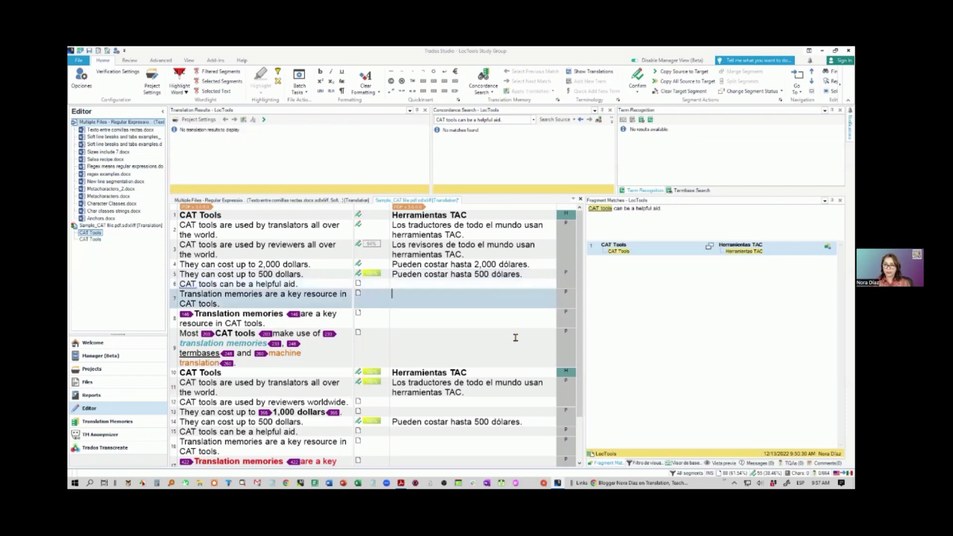
key("Down")
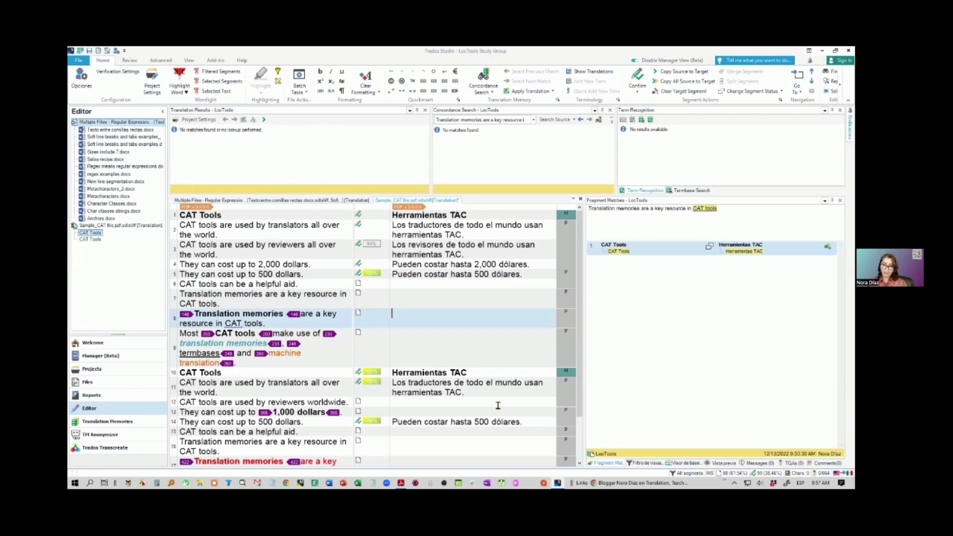
type("Las mdt")
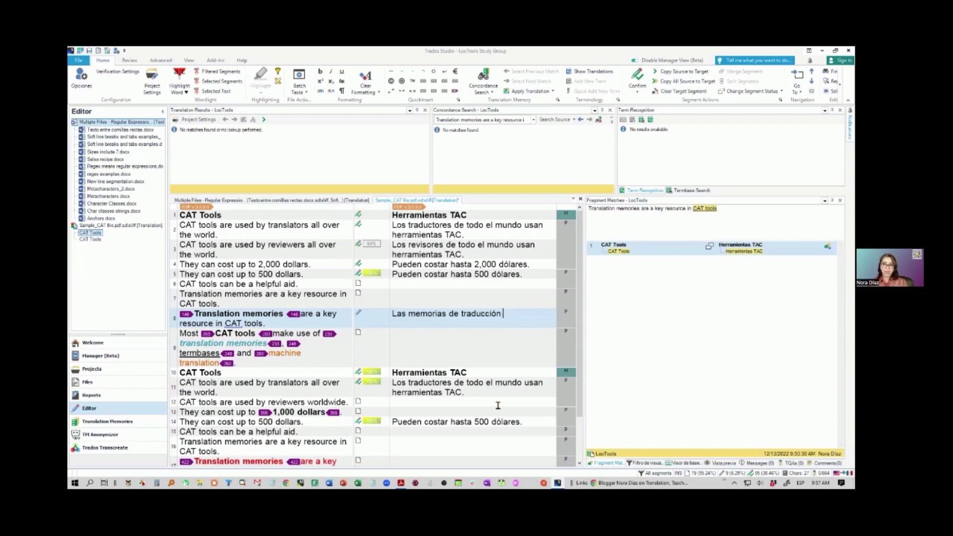
type("son un r")
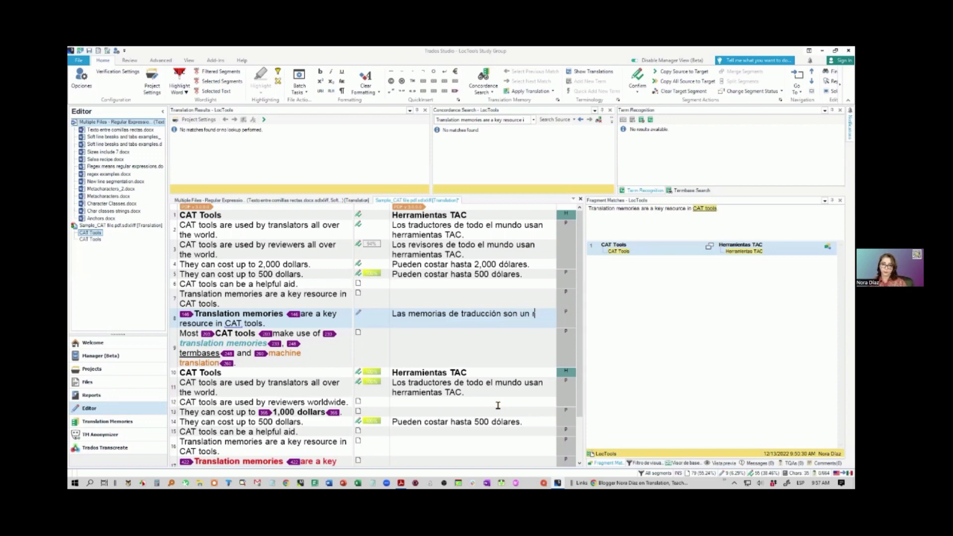
type("ecurso clave en las h")
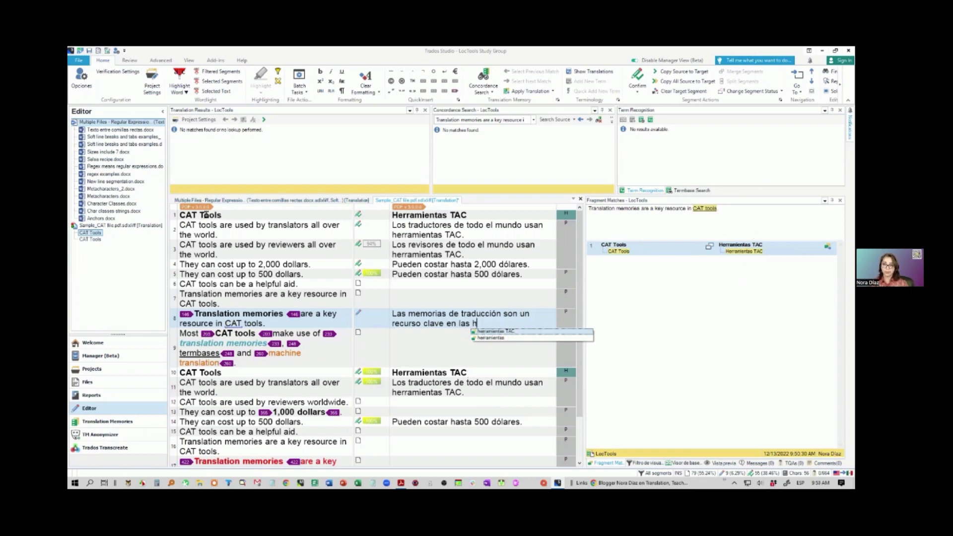
key("Return")
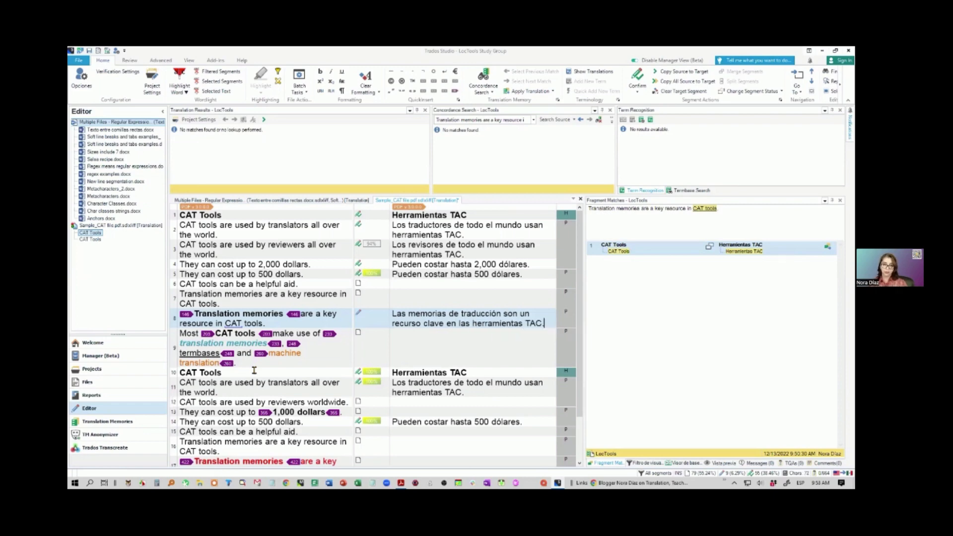
Try wrapping "memorias de traducción" in segment 8 with the bold tag pair chosen from the QuickPlace list, and undo it
key("Home")
key("ctrl+Right")
key("ctrl+shift+Right")
key("ctrl+shift+Right")
key("ctrl+shift+Right")
key("shift+Left")
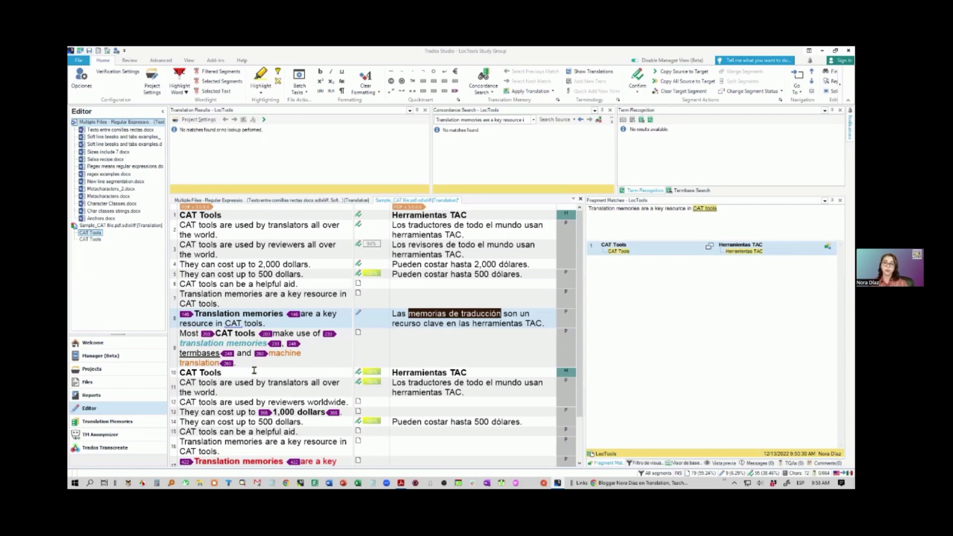
key("ctrl+comma")
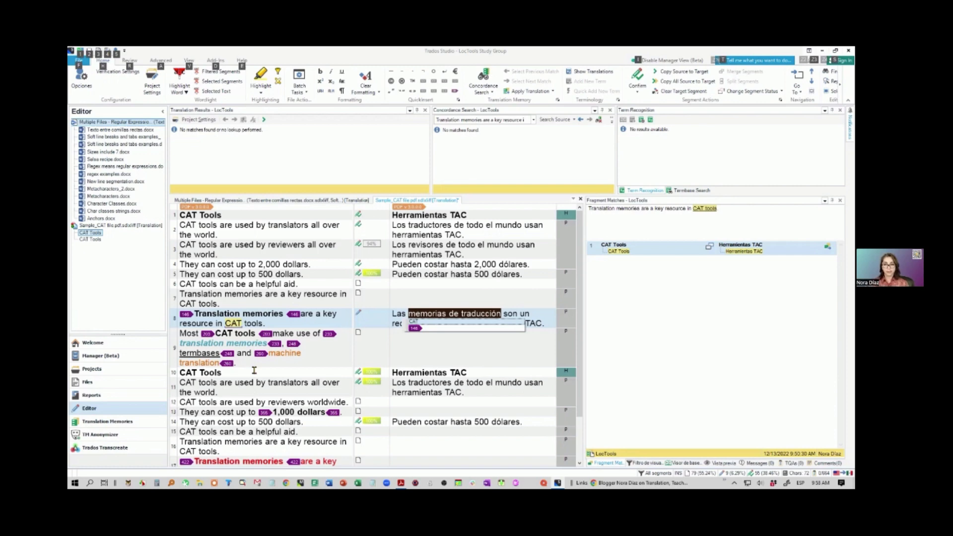
key("Down")
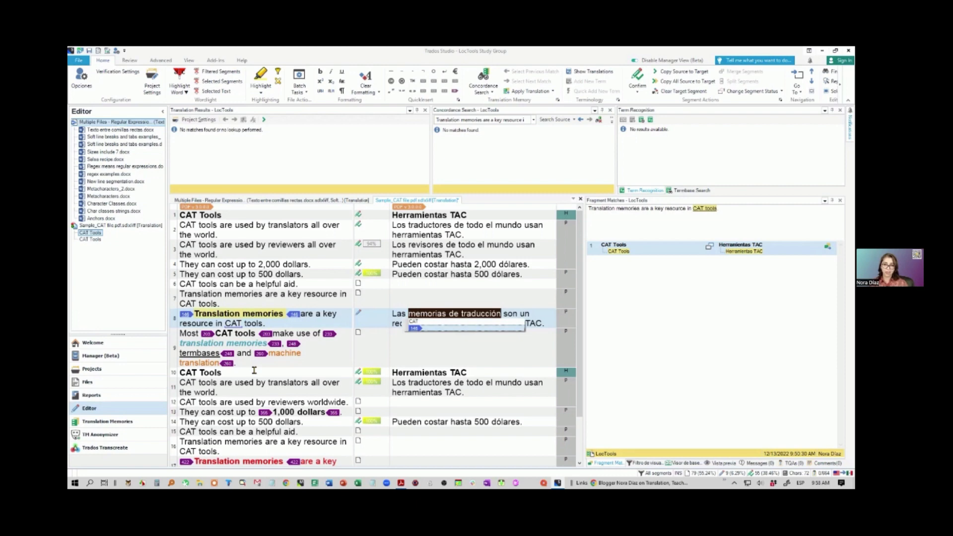
key("Return")
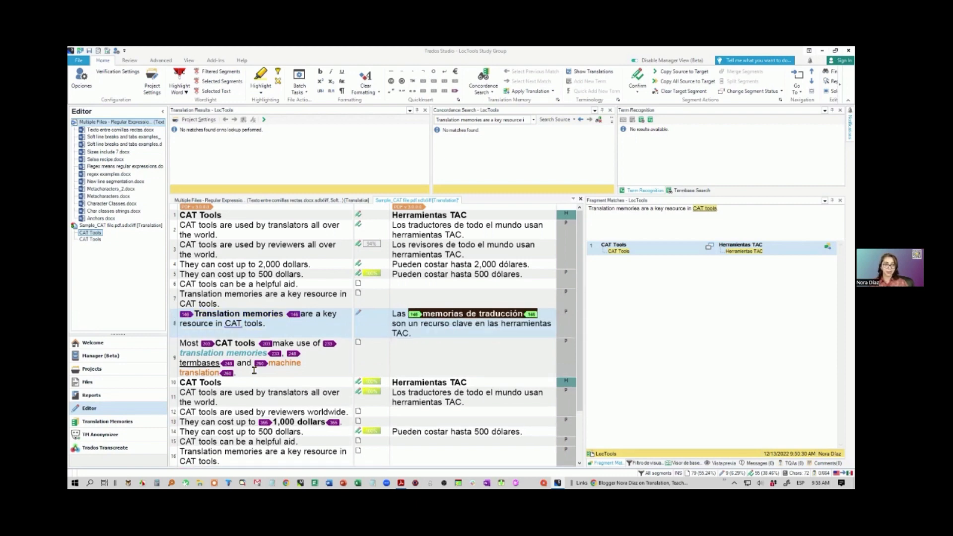
key("Right")
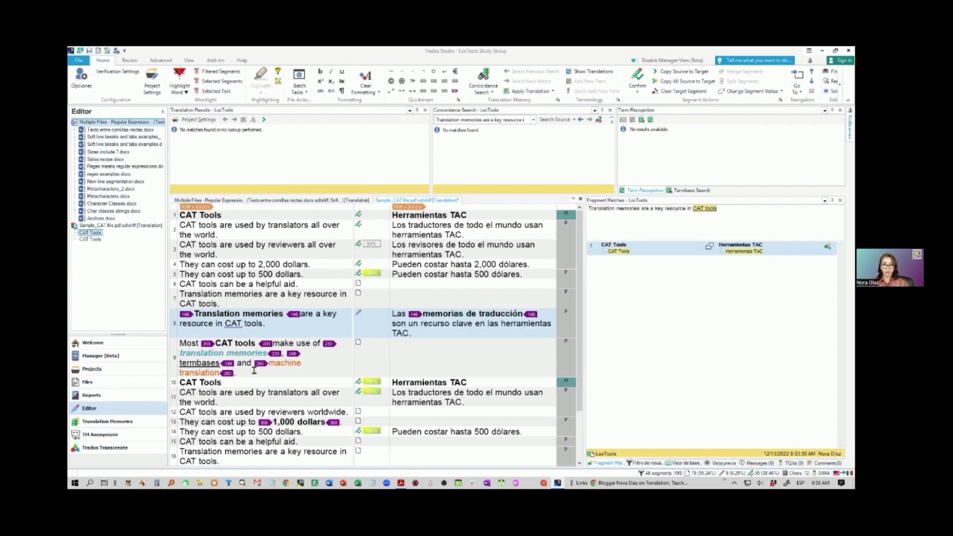
key("ctrl+z")
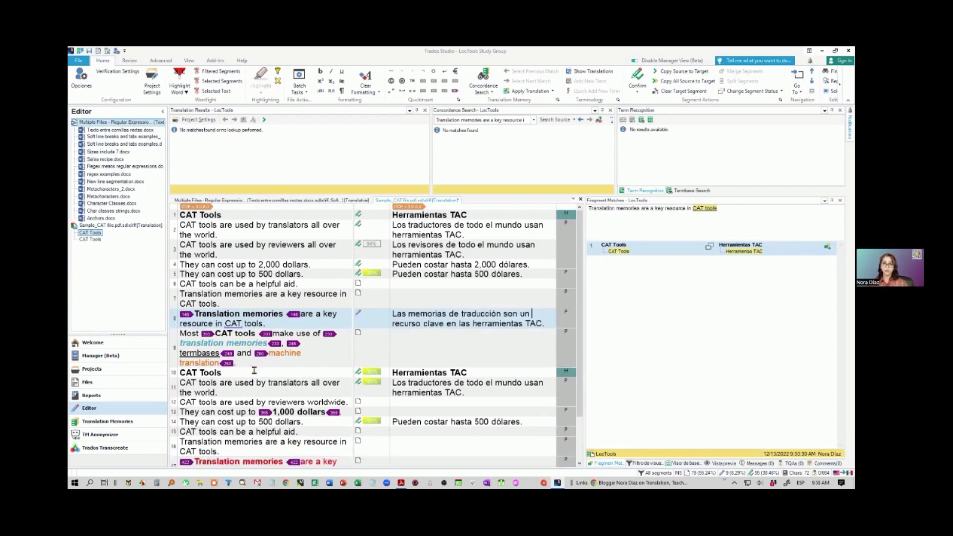
Try copying the bold tag pair straight from segment 8's source text onto "memorias de traducción", and undo it
key("ctrl+Left")
key("ctrl+Left")
key("Left")
key("ctrl+shift+Left")
key("ctrl+shift+Left")
key("ctrl+shift+Left")
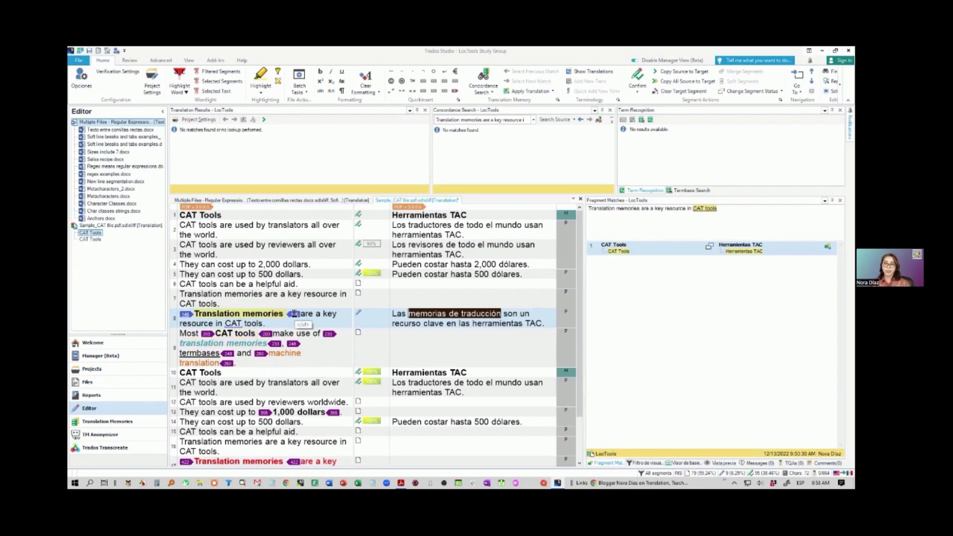
left_click(266, 316, "ctrl")
left_click(457, 315)
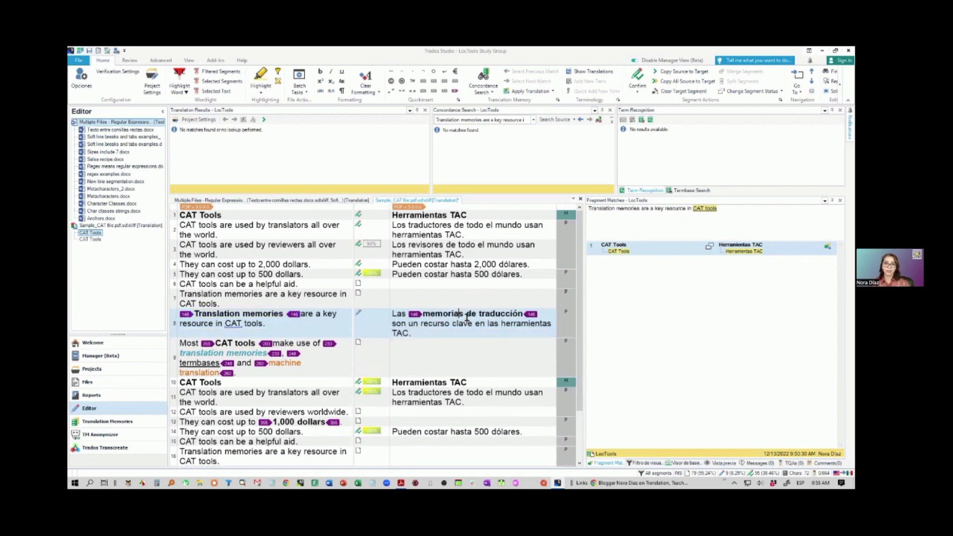
key("ctrl")
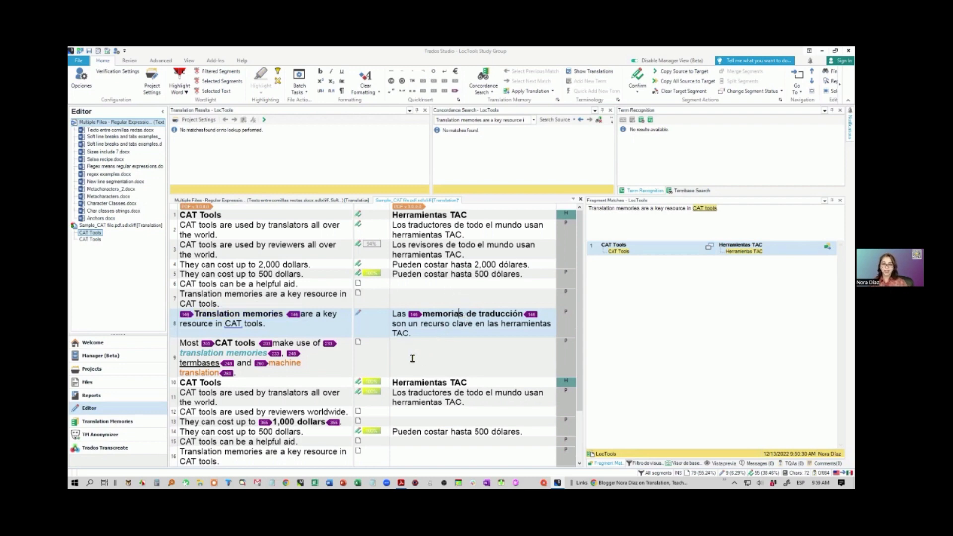
key("ctrl+z")
Try applying the bold tag pair to "memorias de traducción" in segment 8 directly, without the suggestion list, and undo it
key("Up")
key("Home")
key("ctrl+Right")
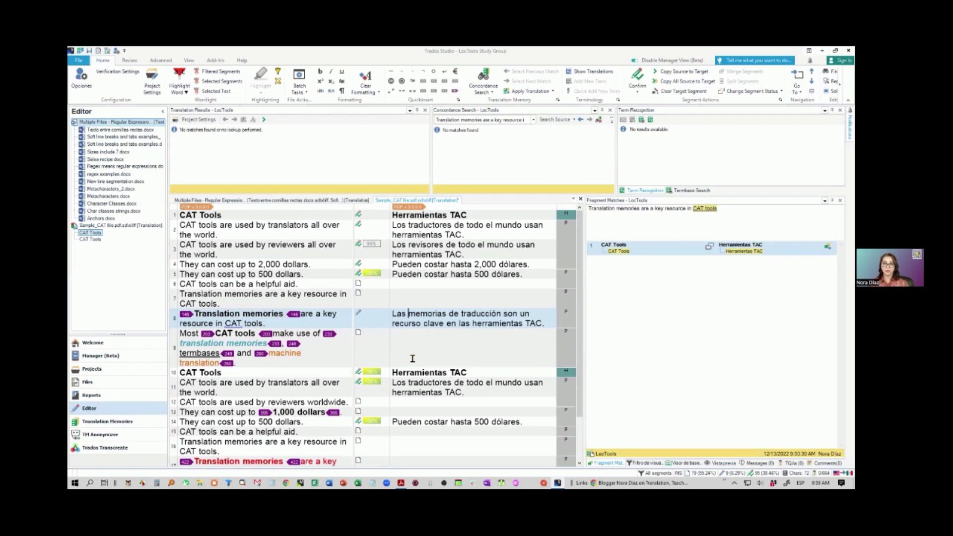
key("ctrl+shift+Right")
key("ctrl+shift+Right")
key("ctrl+shift+Right")
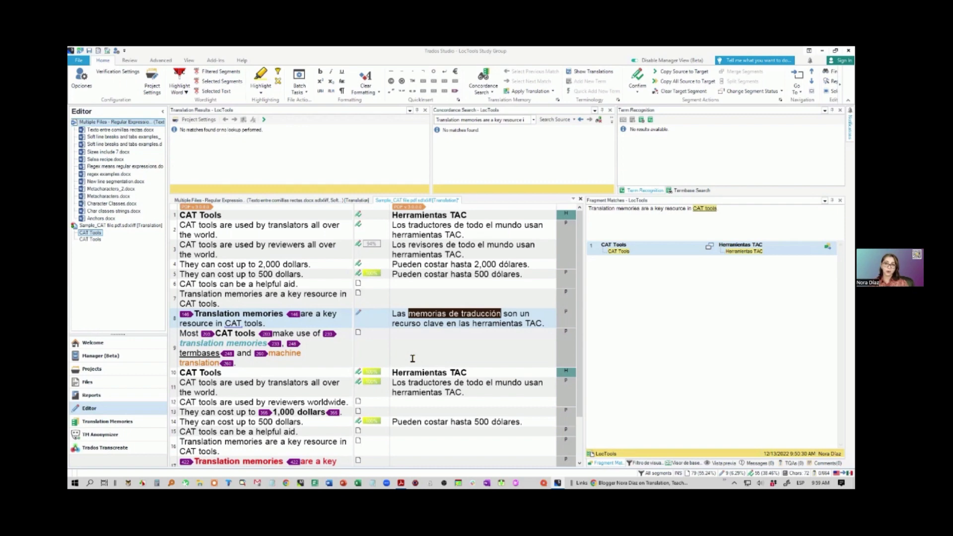
key("ctrl+comma")
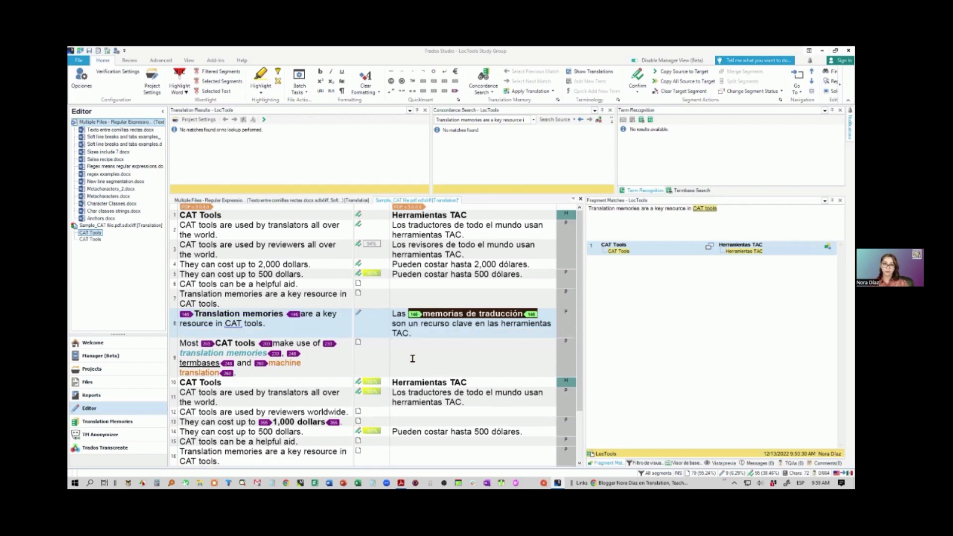
key("ctrl+z")
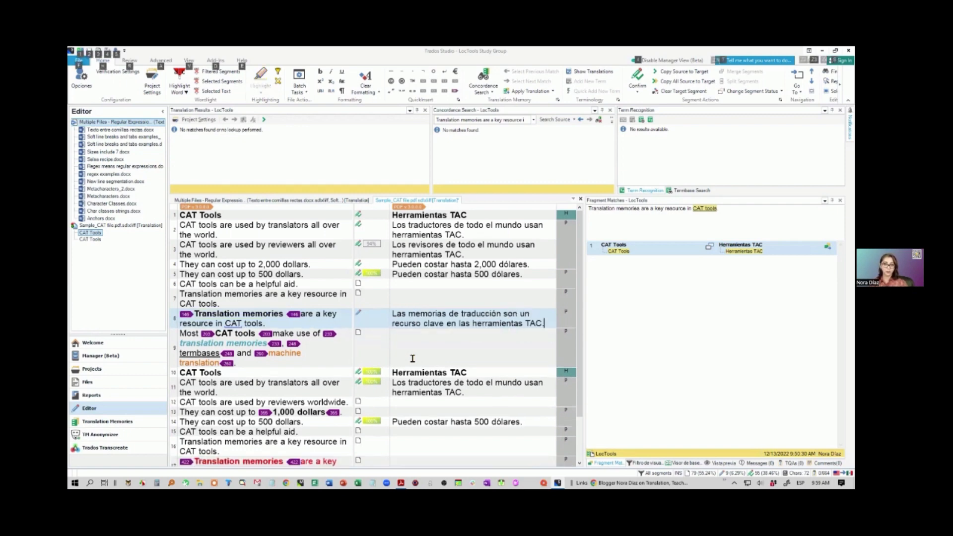
Enclose "memorias de traducción" in segment 8 in the source's bold tag pair and confirm the segment
key("Home")
key("ctrl+Right")
key("ctrl+shift+Right")
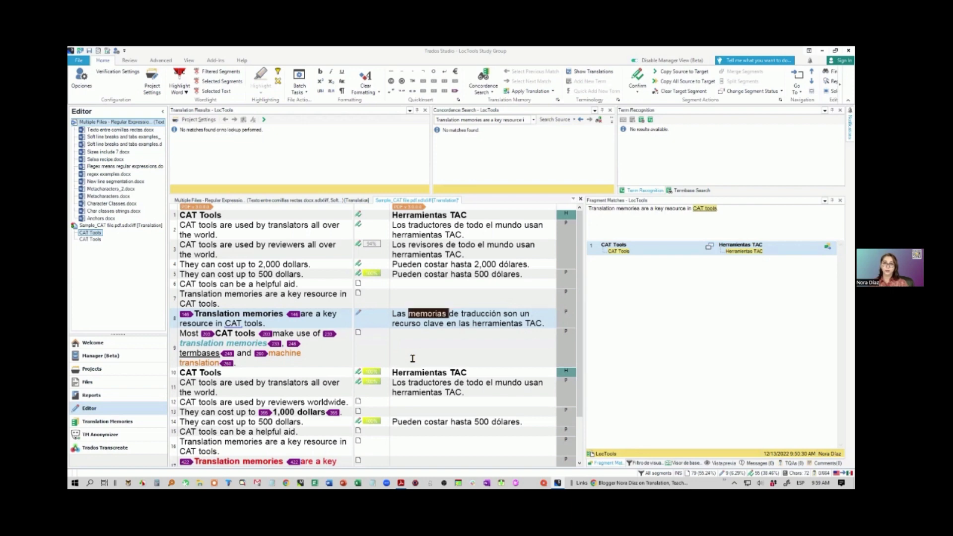
key("ctrl+shift+Right")
key("ctrl+shift+Right")
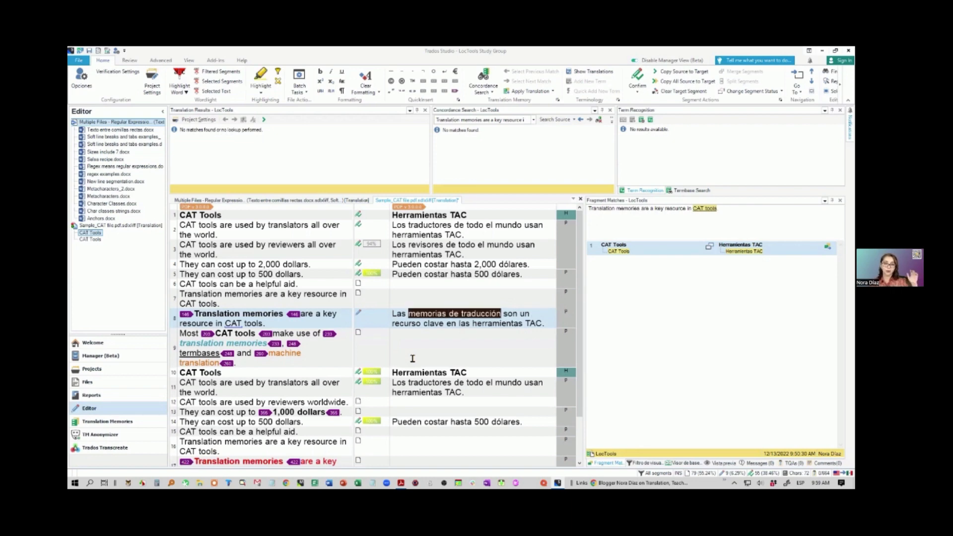
key("ctrl+alt+Down")
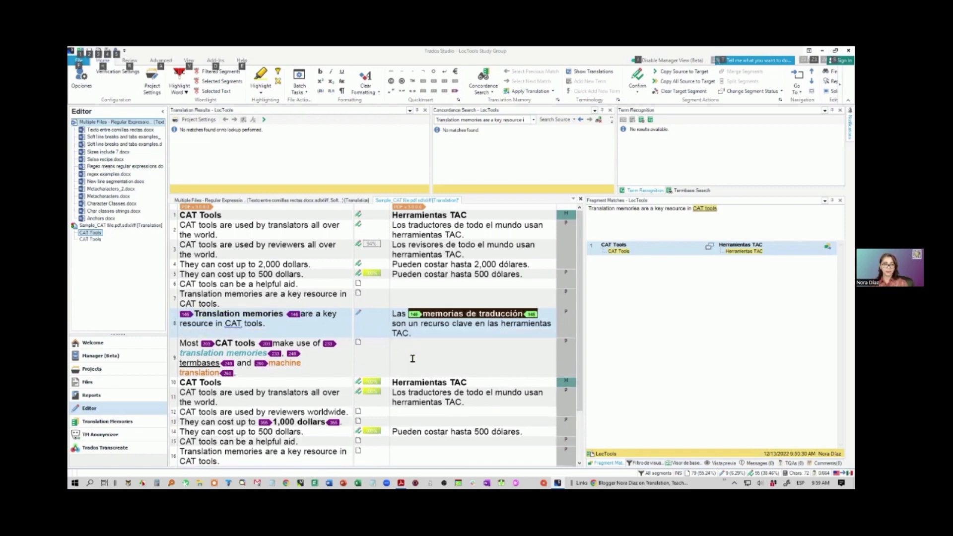
key("Right")
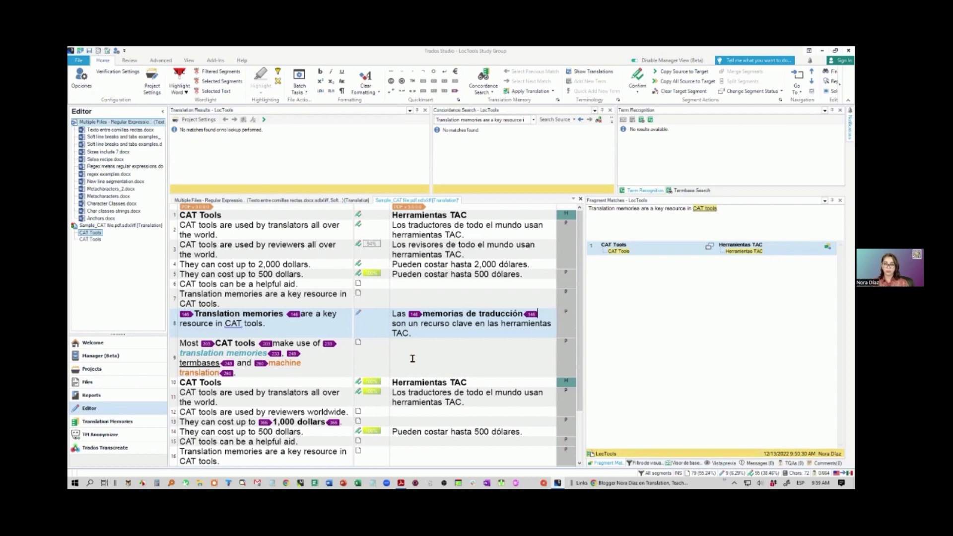
key("ctrl+Return")
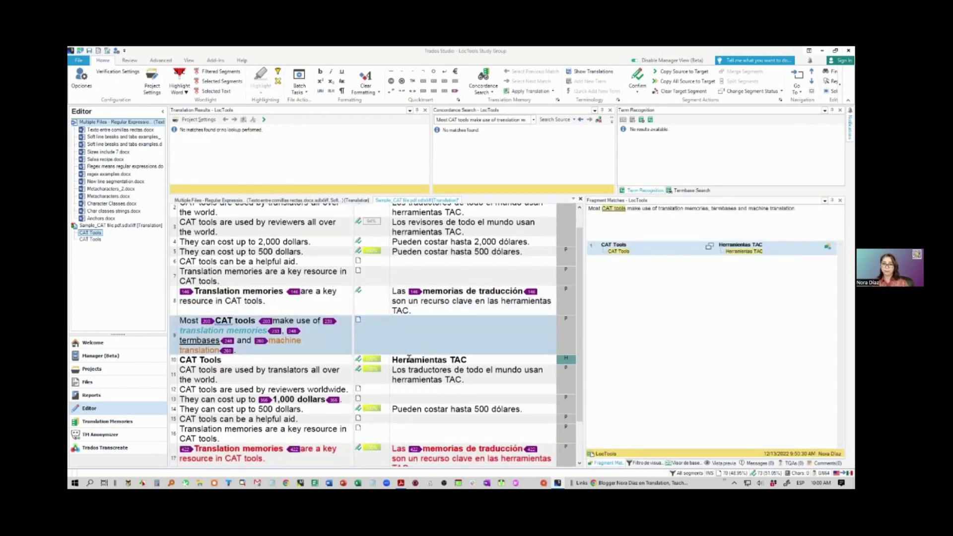
Copy the source of segment 9 to its target and clear all formatting tags from the copied text
scroll(378, 323, "down", 1)
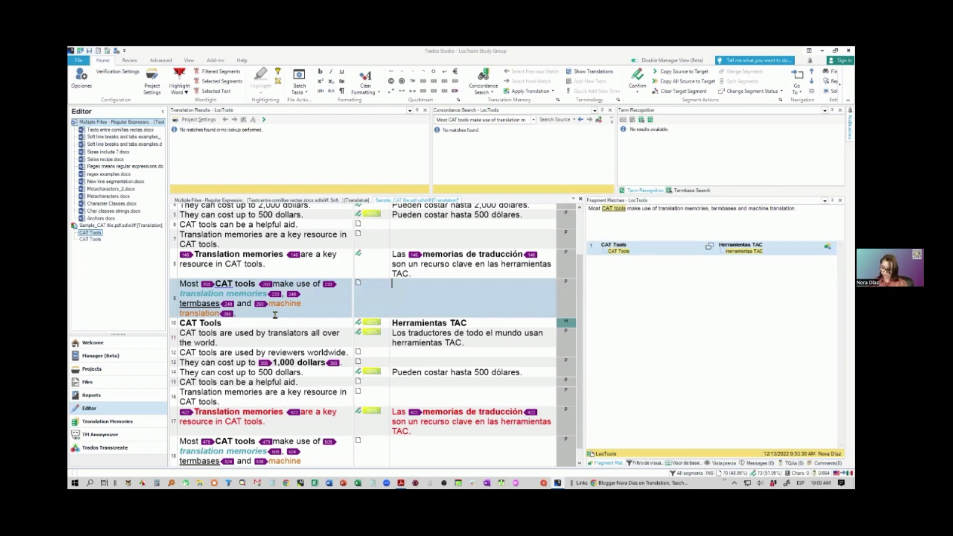
key("ctrl+Insert")
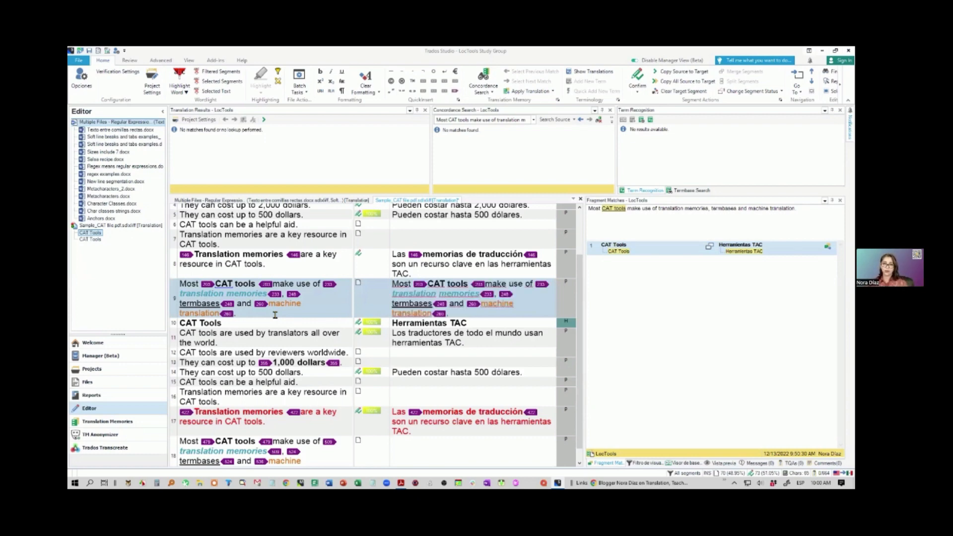
key("ctrl+space")
key("Home")
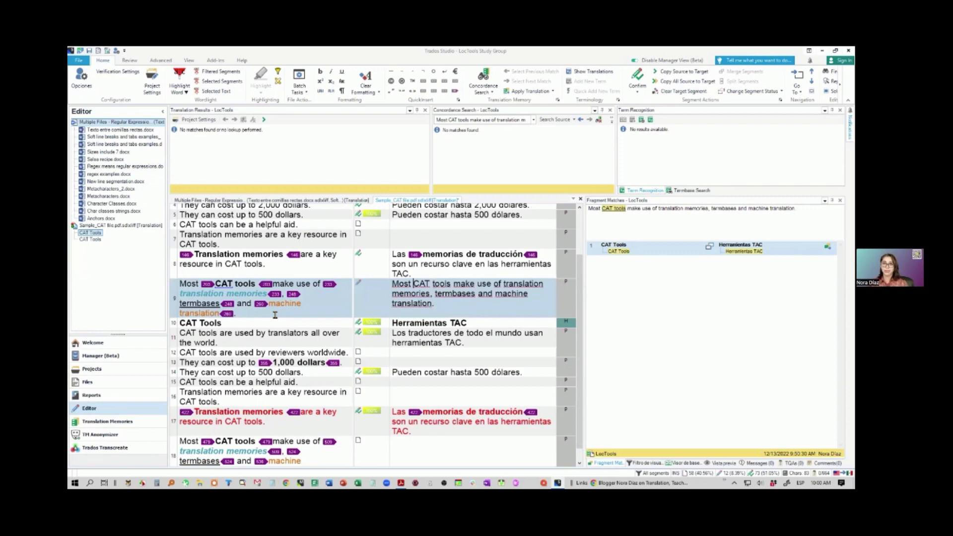
Enclose "CAT tools" in the target of segment 9 in the source's bold tag pair
key("ctrl+shift+Right")
key("ctrl+shift+Right")
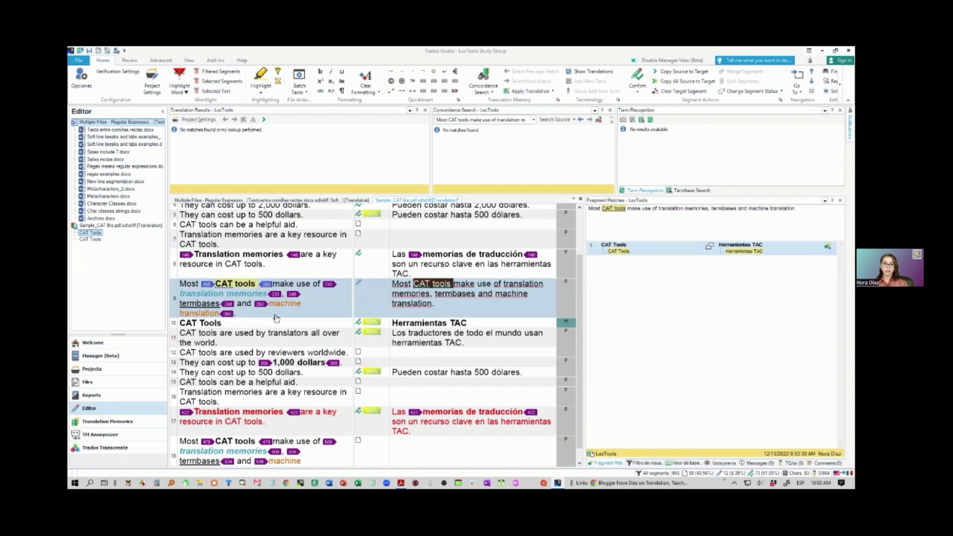
key("ctrl+comma")
key("Return")
Apply the source's teal bold-italic tag pair to "translation memories" in the target of segment 9
key("ctrl+Right")
key("ctrl+Right")
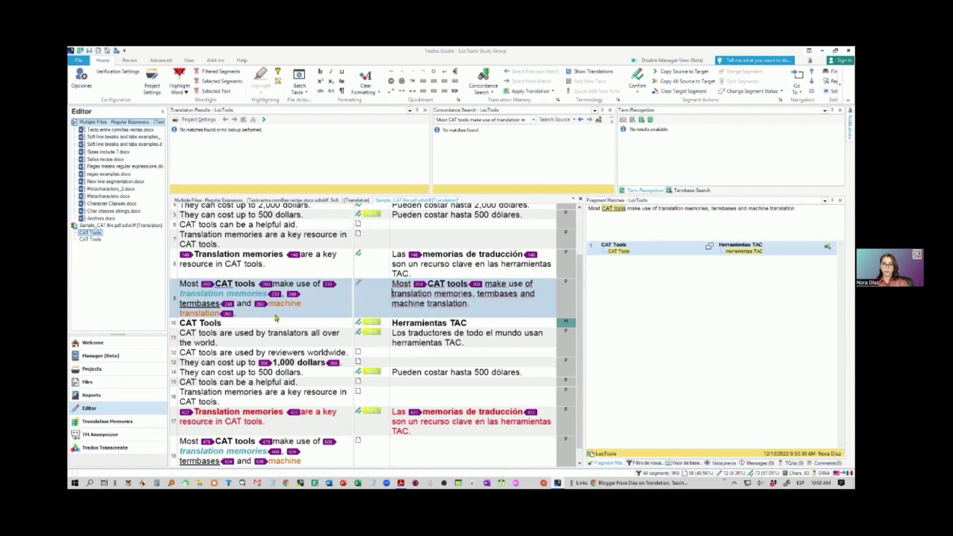
key("ctrl+shift+Right")
key("ctrl+shift+Right")
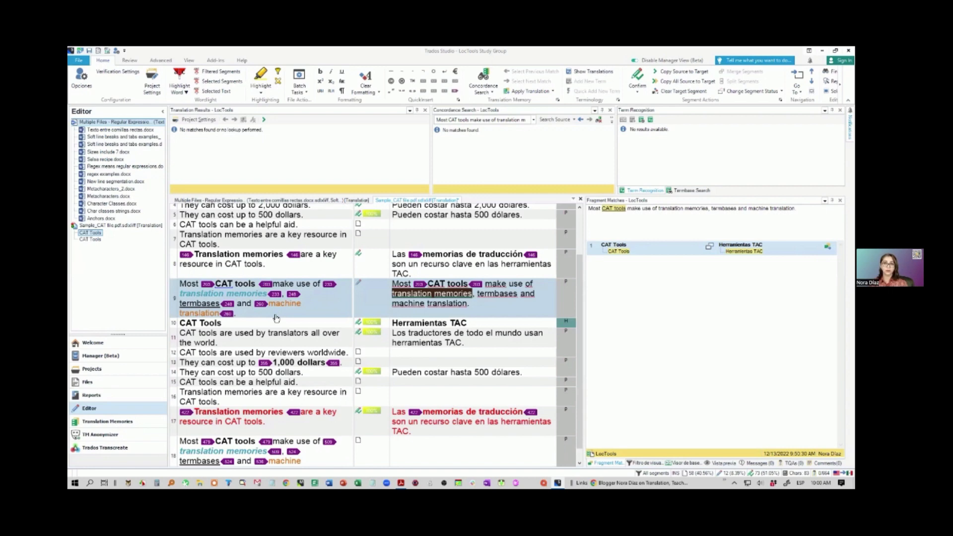
key("ctrl+alt+Down")
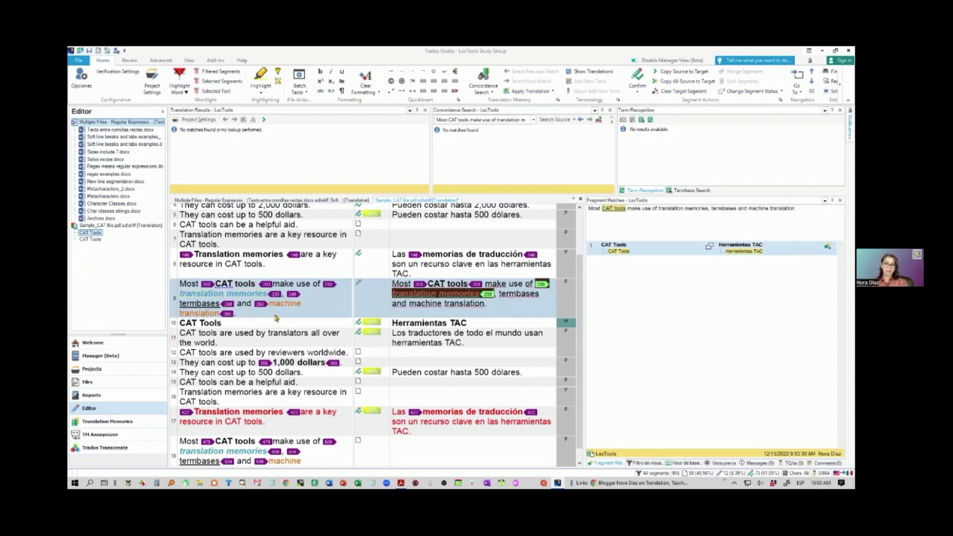
Enclose "termbases" in the target of segment 9 in the source's underline tag pair
key("End")
key("ctrl+shift+Left")
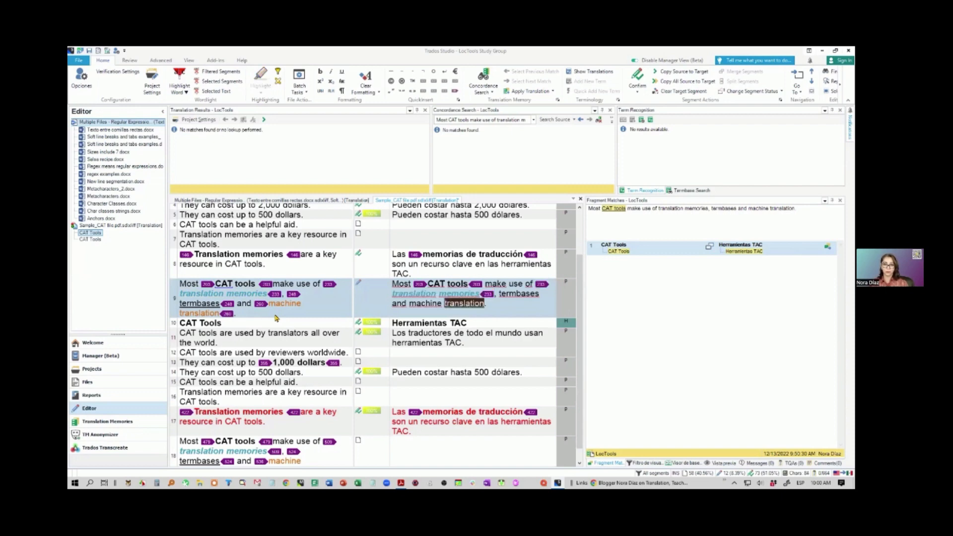
key("ctrl+shift+Left")
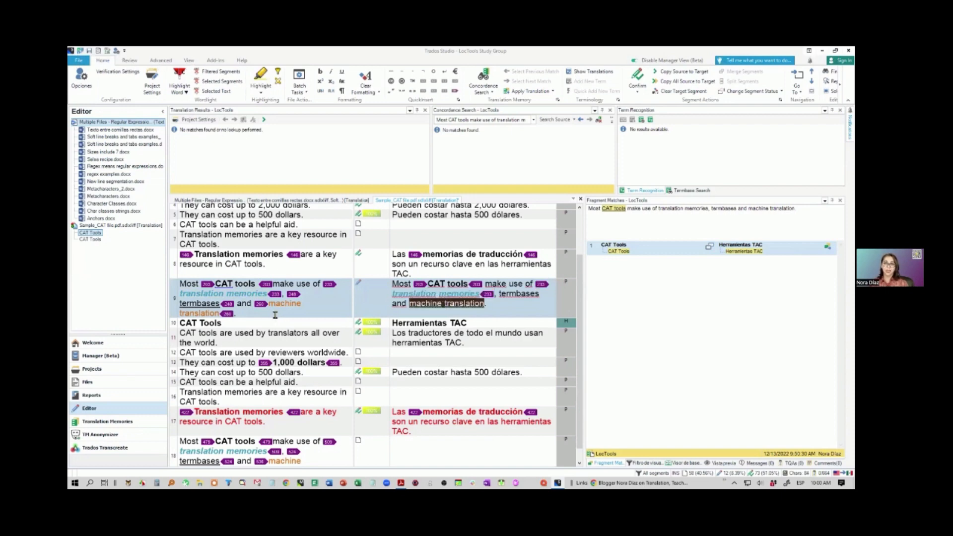
key("ctrl+Left")
key("ctrl+shift+Left")
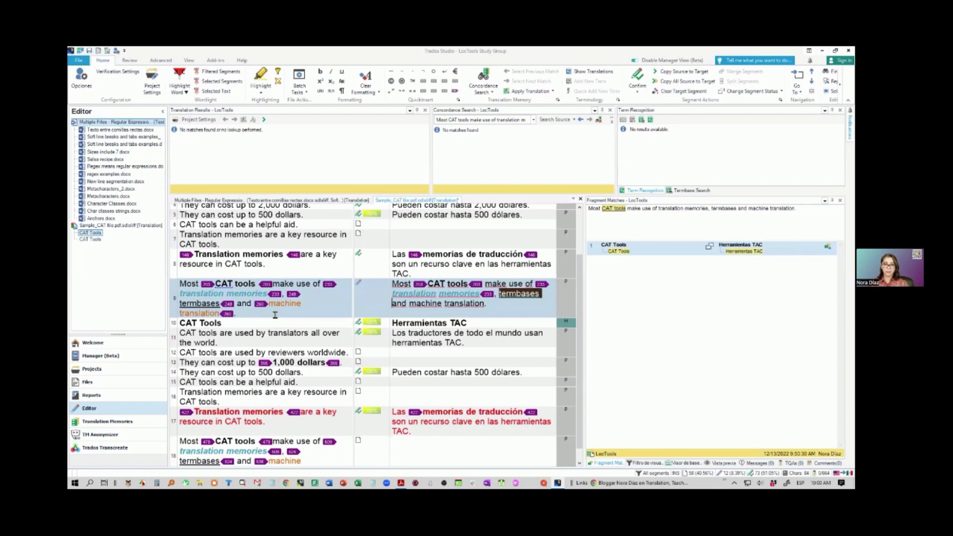
key("ctrl+comma")
key("Return")
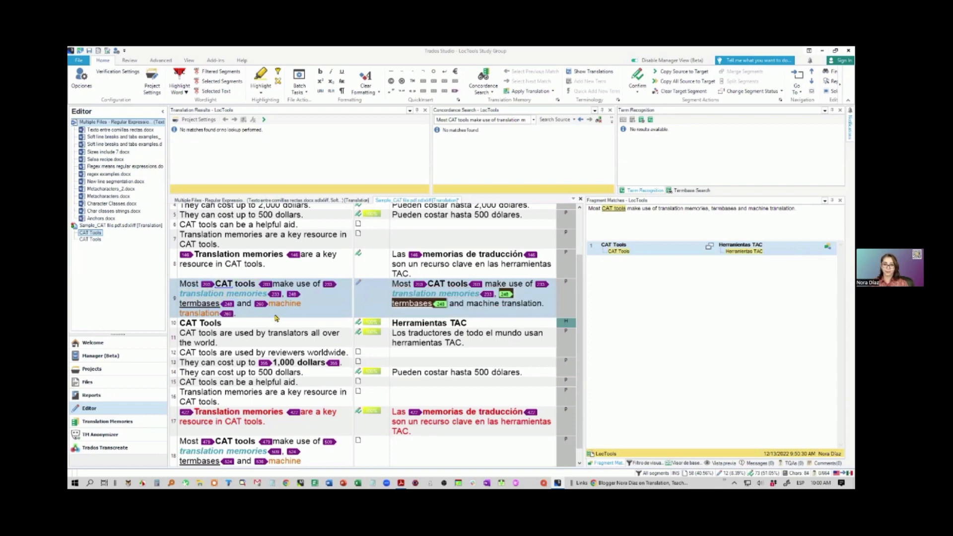
Apply the source's orange text tag pair to "machine translation" in segment 9 and confirm the segment
key("ctrl+Right")
key("ctrl+shift+Right")
key("ctrl+shift+Right")
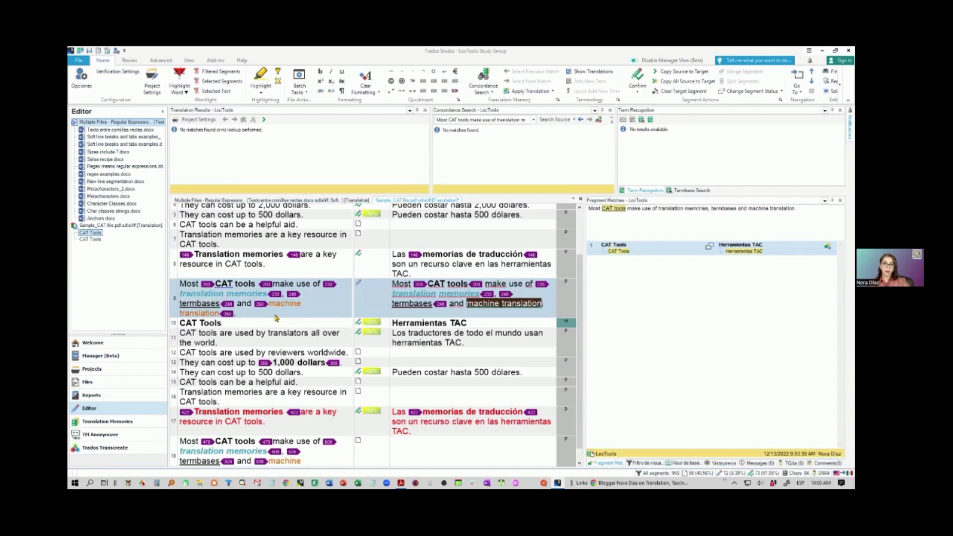
key("ctrl+comma")
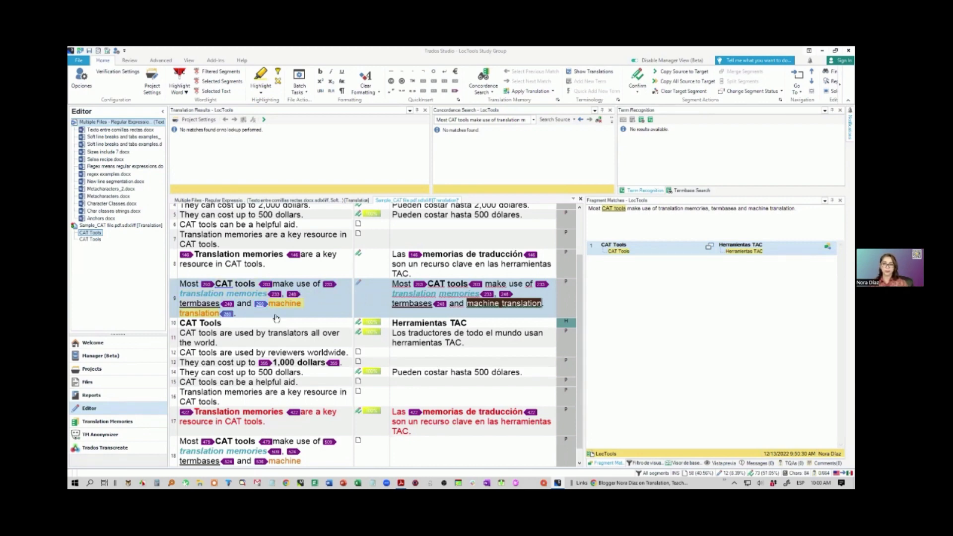
key("Return")
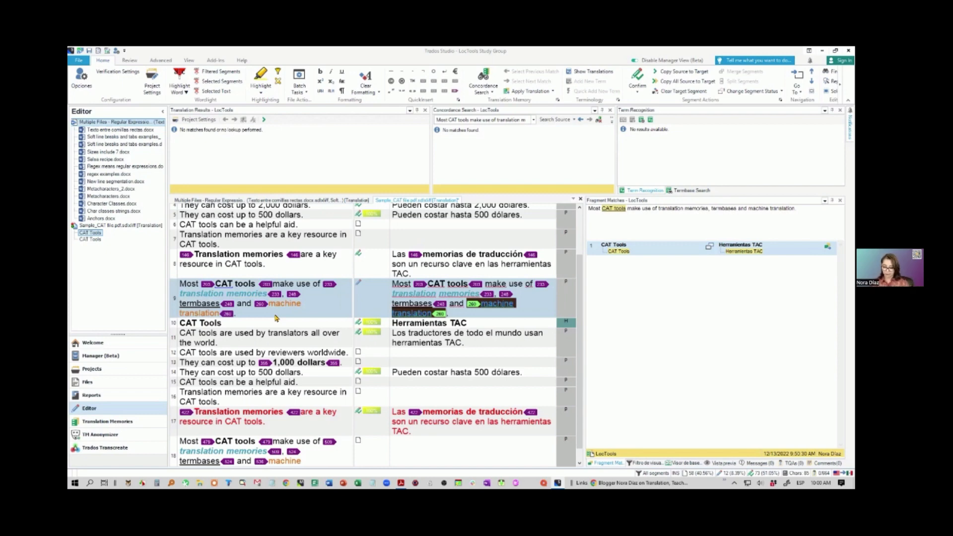
key("ctrl+Return")
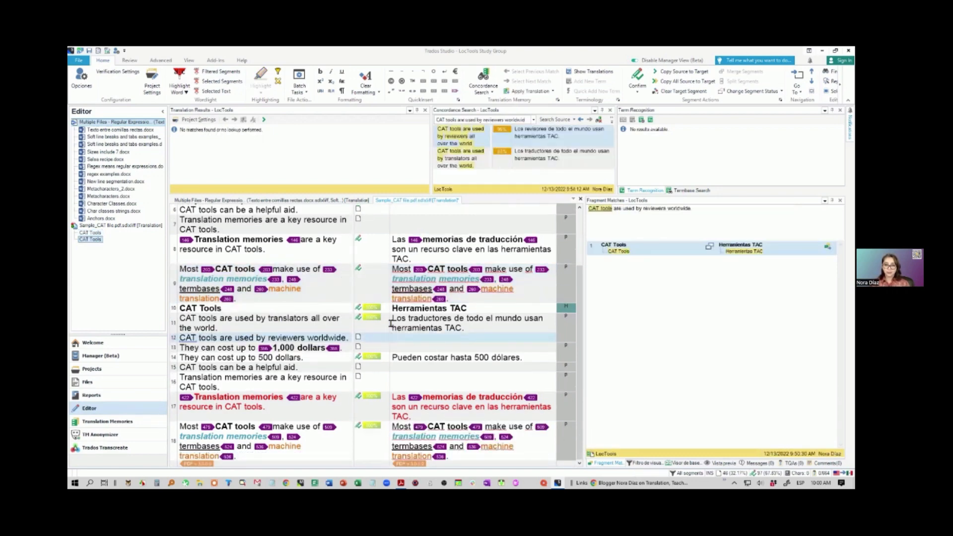
Switch to 10EasySteps.pdf in Adobe Acrobat and review the workflow steps that follow "Transfer source tags", such as "Preview translation"
scroll(391, 323, "up", 5)
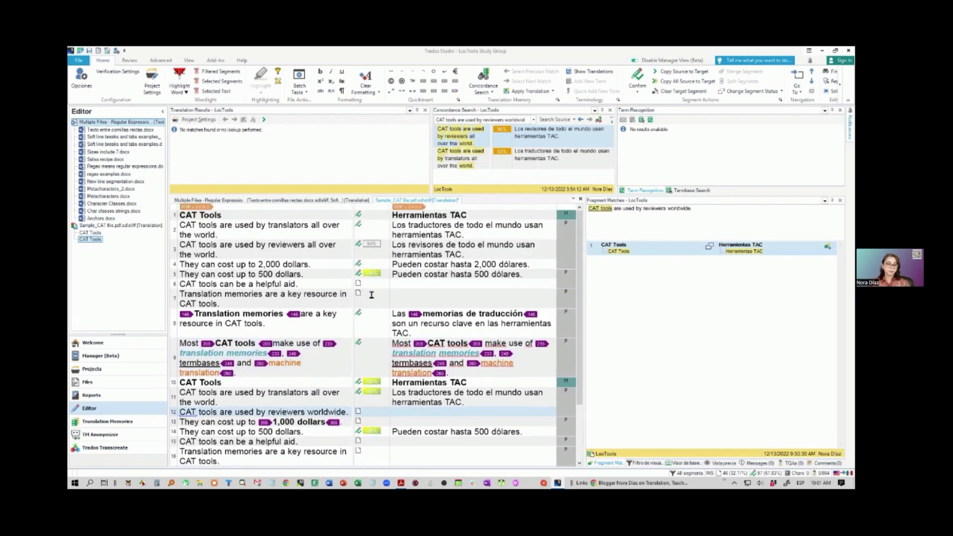
left_click(401, 482)
scroll(393, 268, "up", 6)
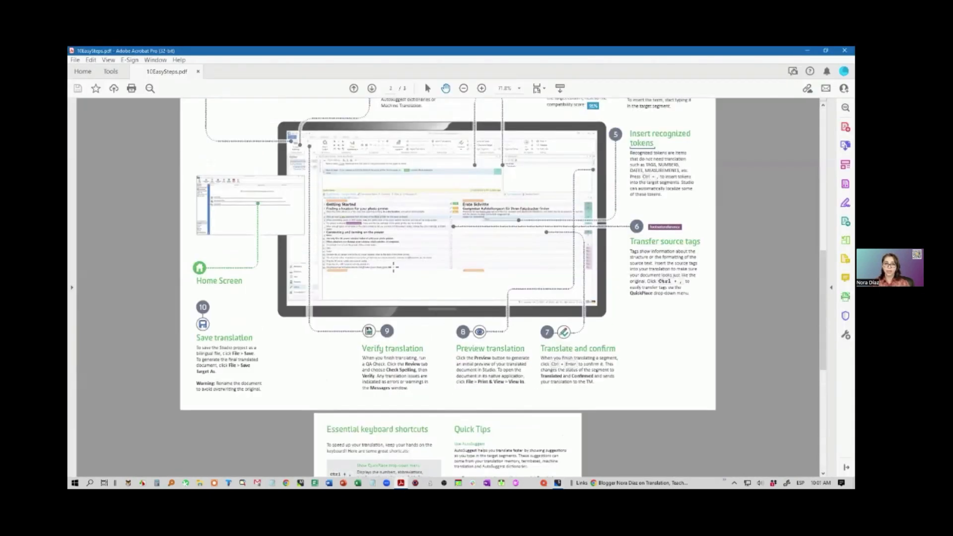
scroll(393, 267, "up", 3)
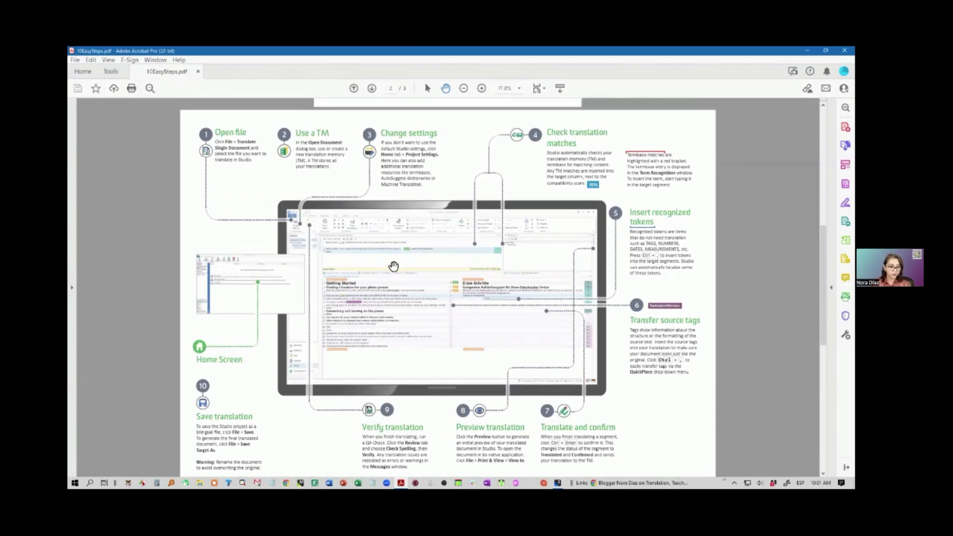
scroll(393, 267, "down", 1)
scroll(395, 234, "up", 1)
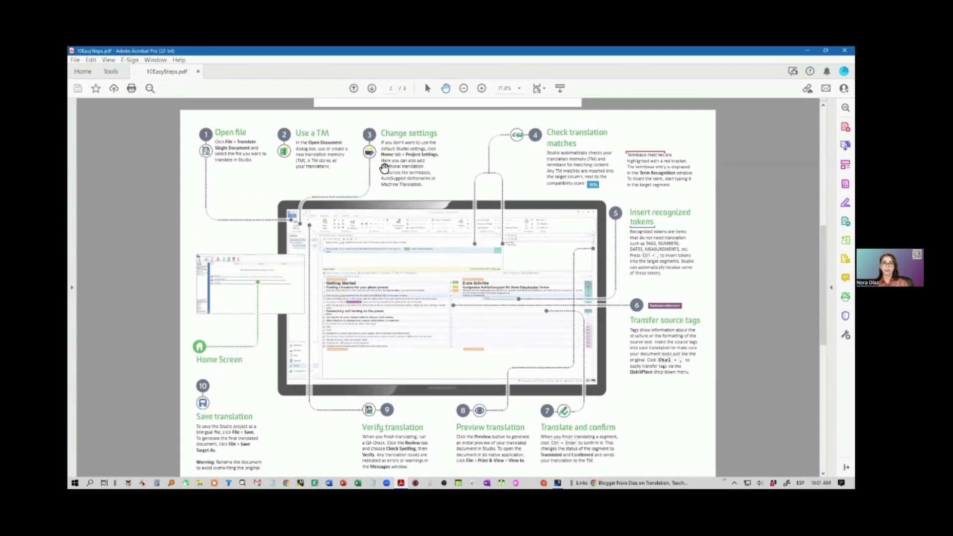
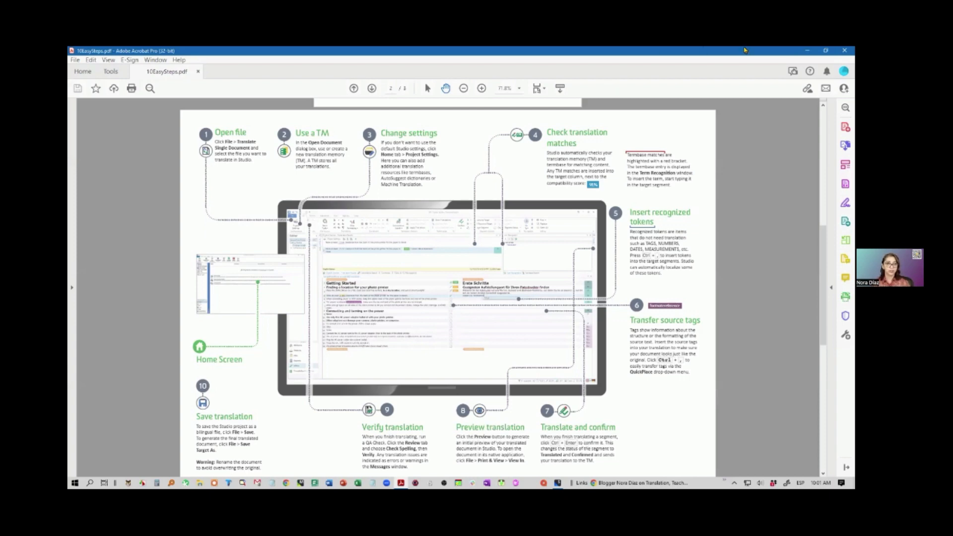
Switch back to Trados Studio, show the Preview window and generate the initial HTML preview of the target
left_click(557, 484)
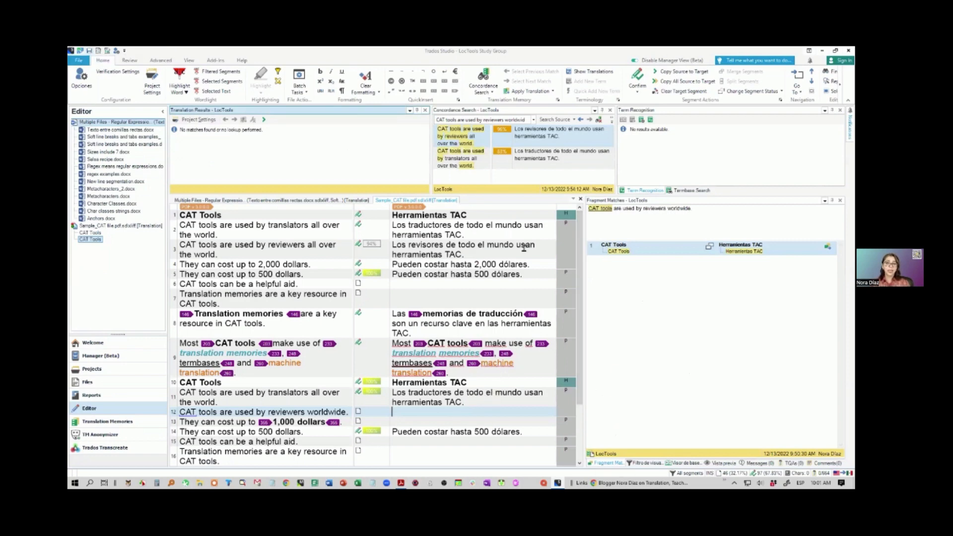
left_click(189, 61)
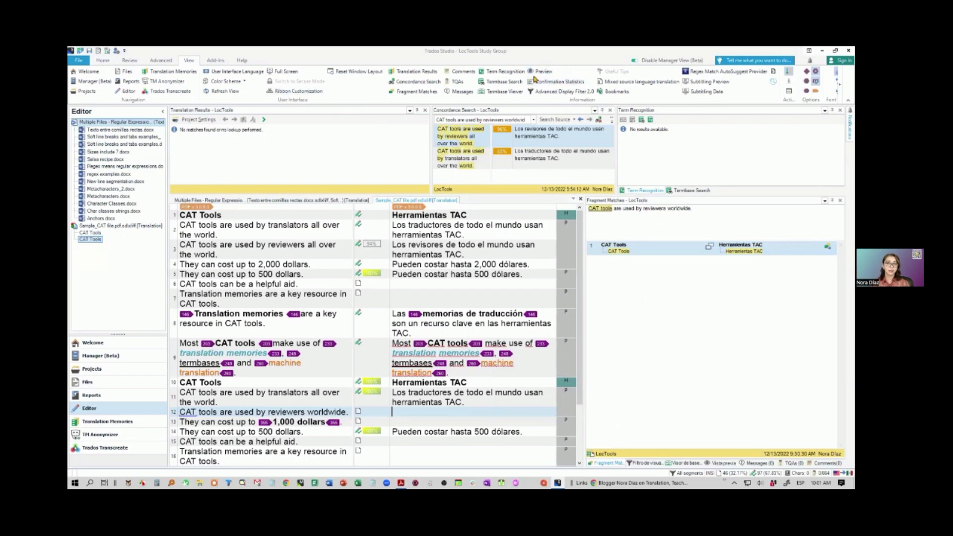
left_click(535, 70)
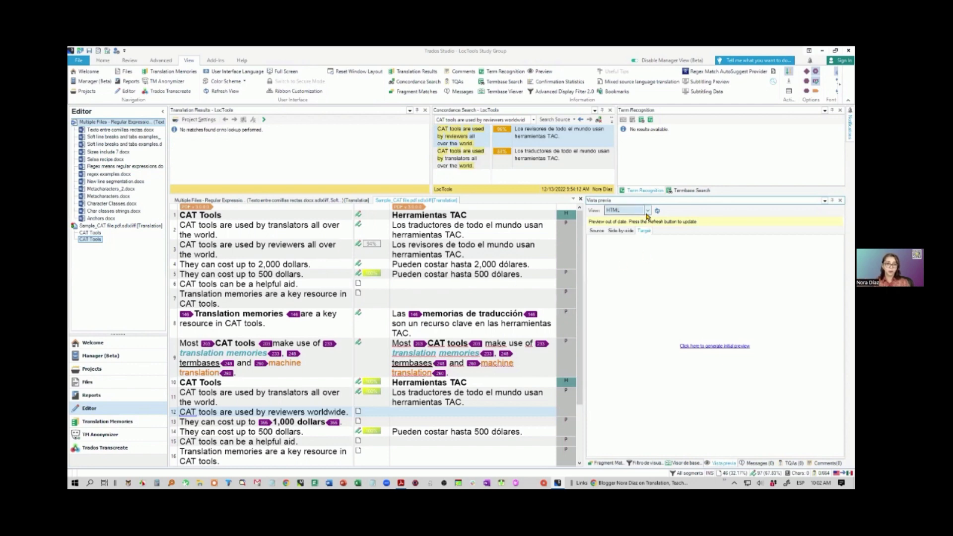
left_click(716, 347)
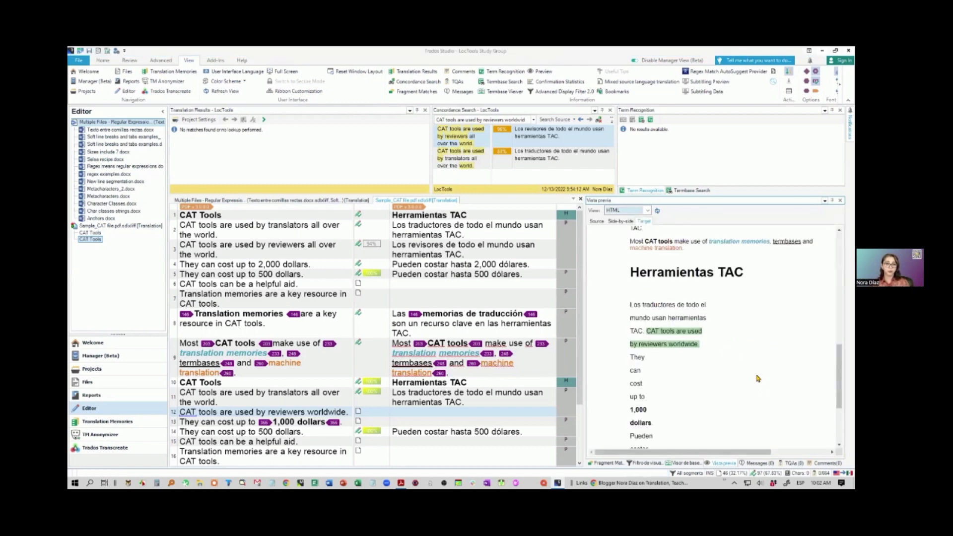
Examine the target's HTML preview from beginning to end, including how segment 11 and other segments correspond between editor and preview
scroll(747, 365, "up", 8)
scroll(747, 365, "up", 1)
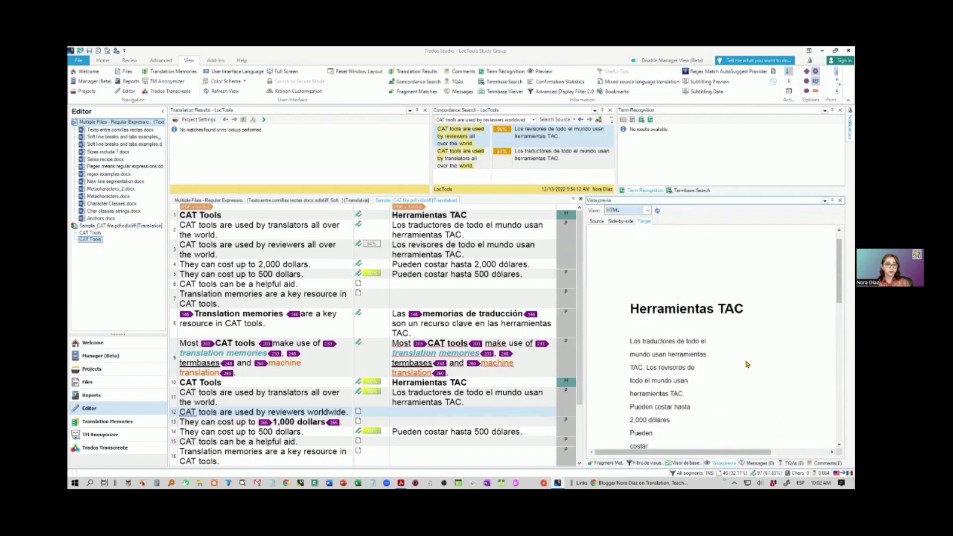
scroll(747, 365, "up", 1)
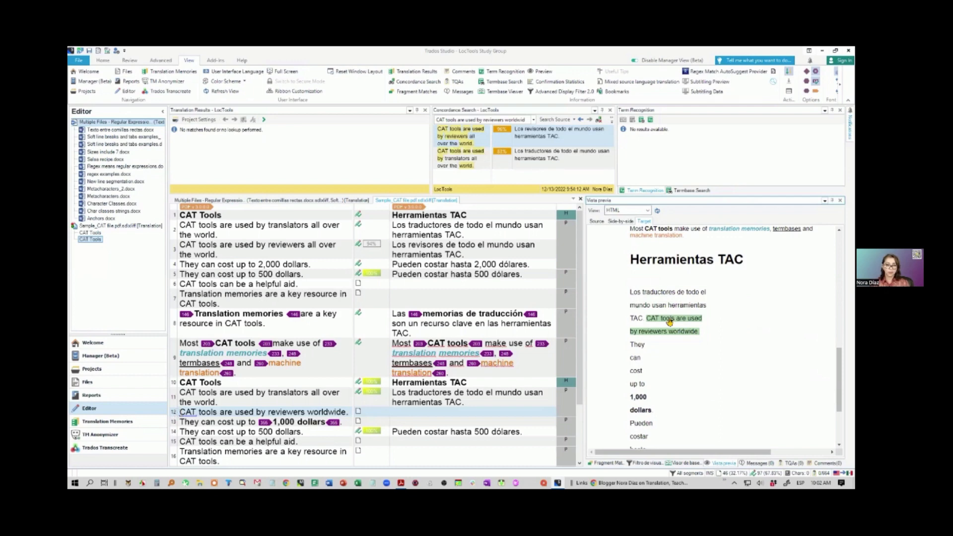
left_click(434, 393)
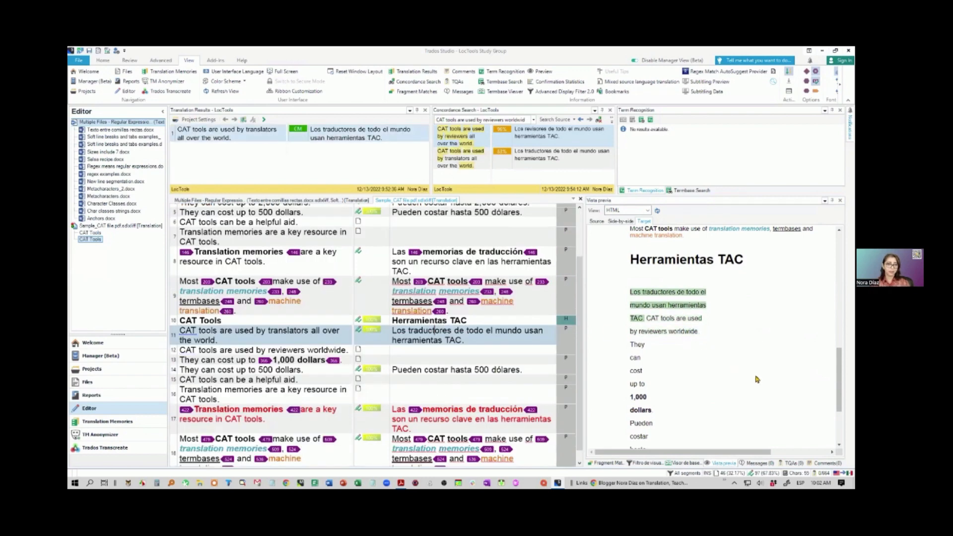
scroll(788, 408, "up", 5)
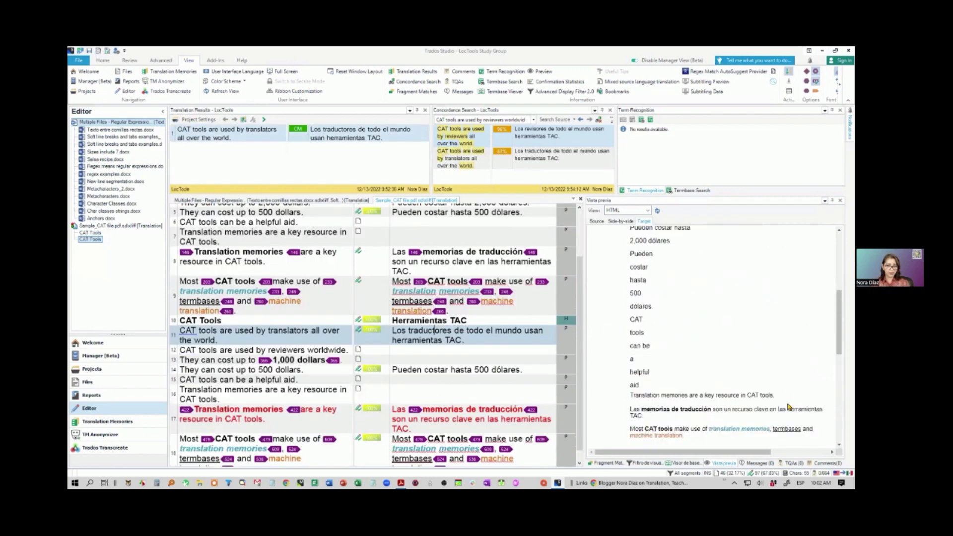
scroll(788, 407, "up", 3)
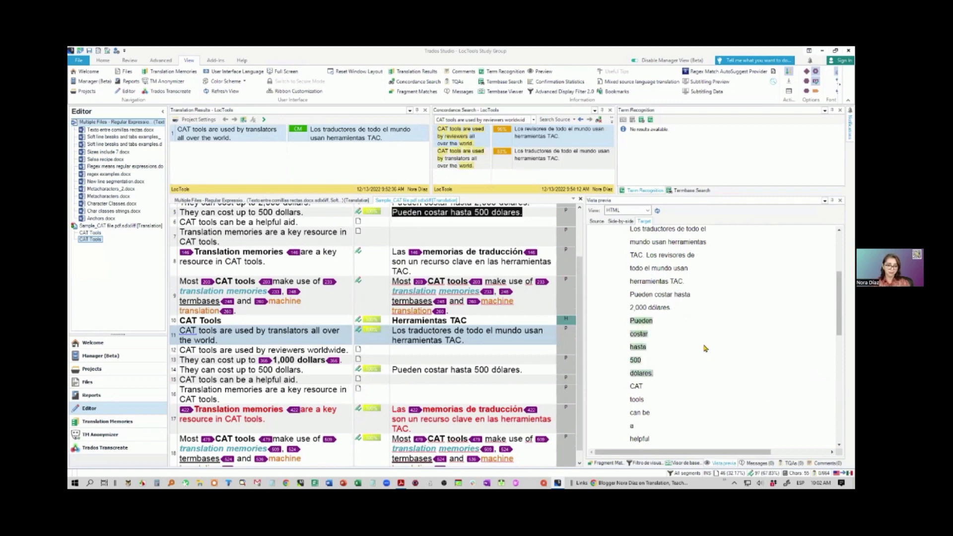
scroll(706, 348, "up", 3)
scroll(705, 348, "down", 10)
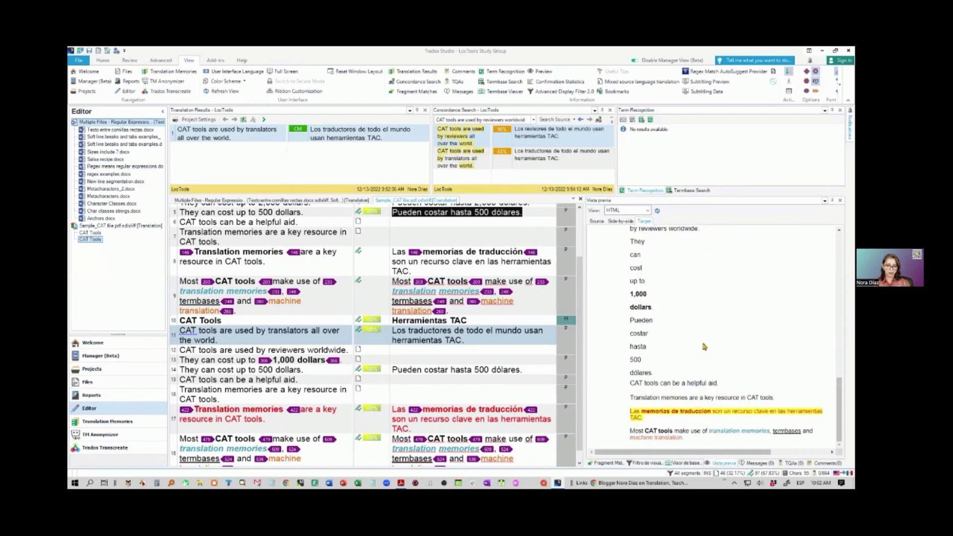
scroll(705, 347, "up", 3)
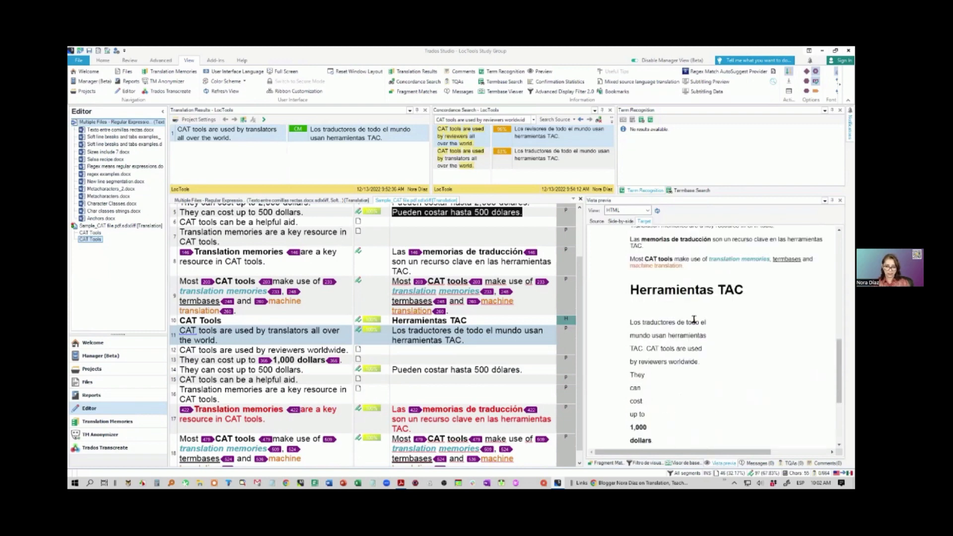
Show the HTML preview of the source, and compare source and target in the side-by-side preview
left_click(593, 221)
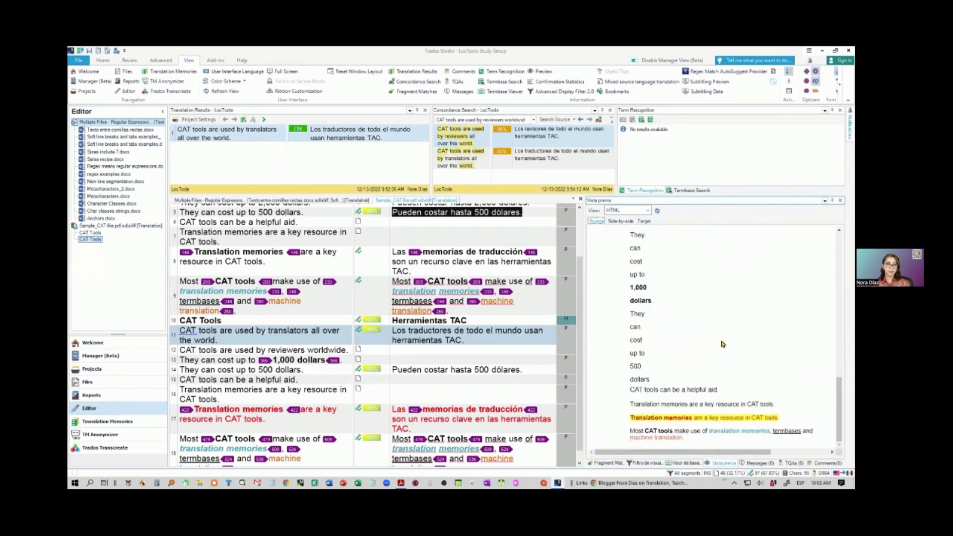
left_click(616, 221)
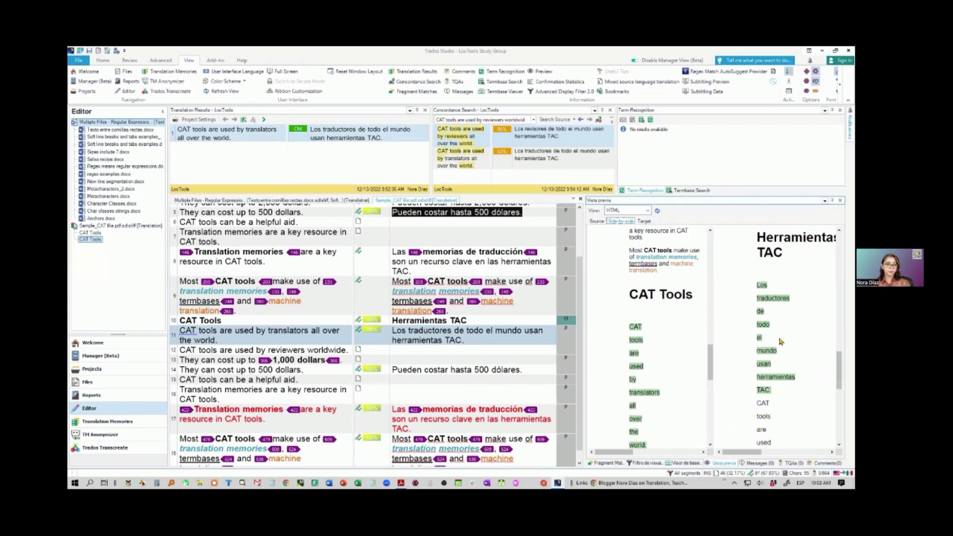
scroll(688, 354, "down", 10)
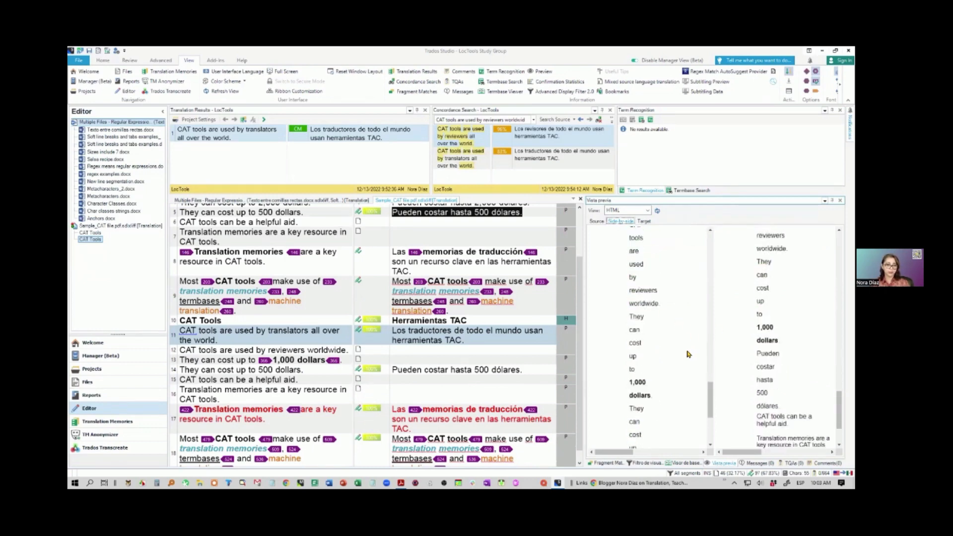
scroll(685, 351, "up", 12)
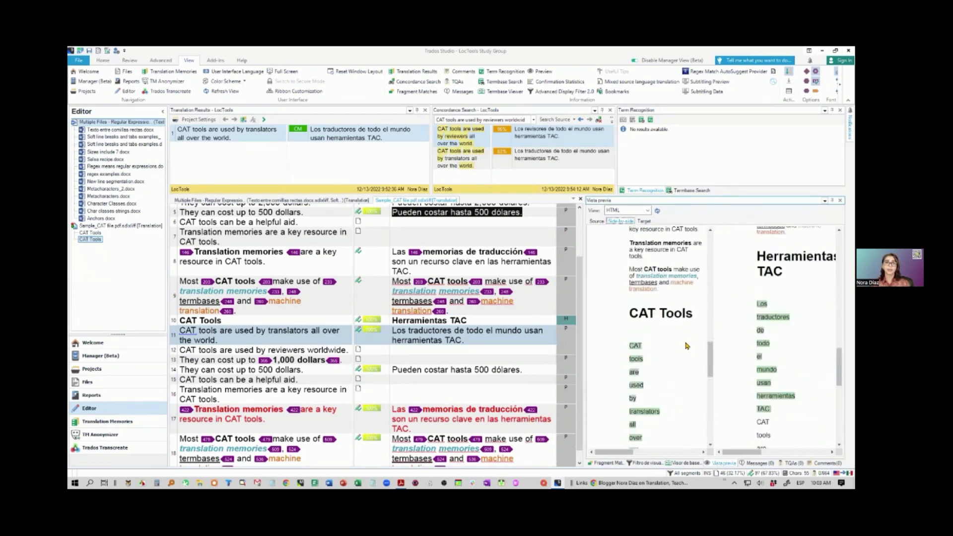
Set the preview format to Microsoft Word and generate the initial preview of the target
left_click(647, 210)
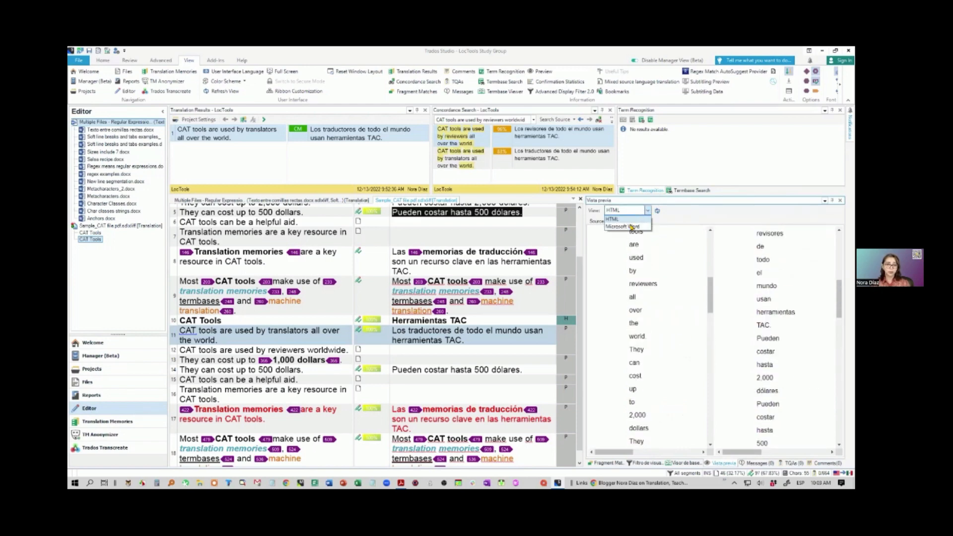
left_click(627, 227)
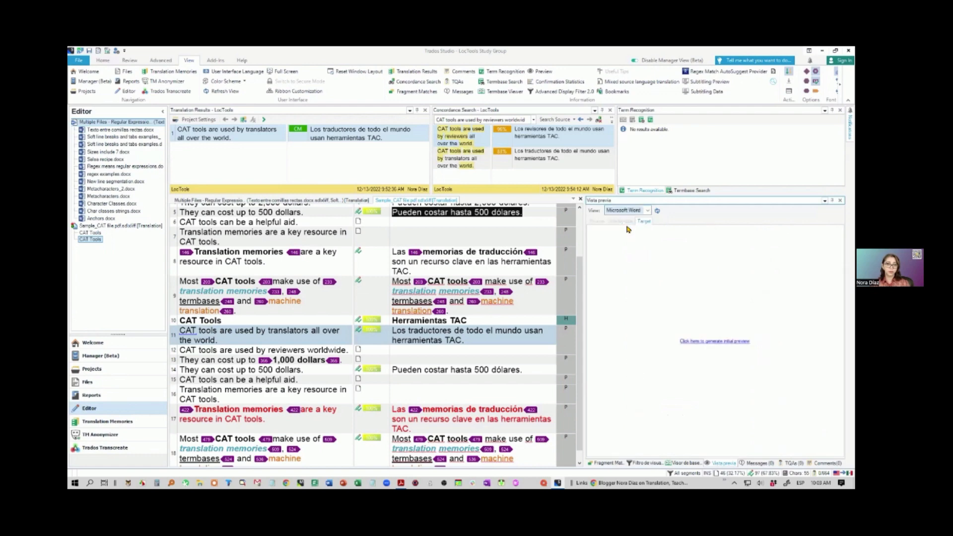
left_click(725, 341)
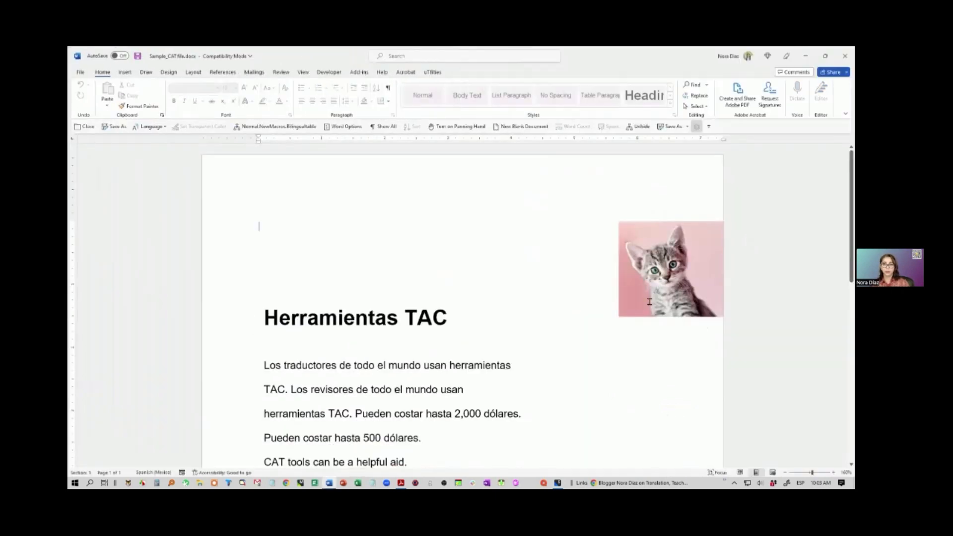
Examine the translated Word document from beginning to end, and close it without saving to return to the Trados Studio editor
scroll(649, 303, "down", 3)
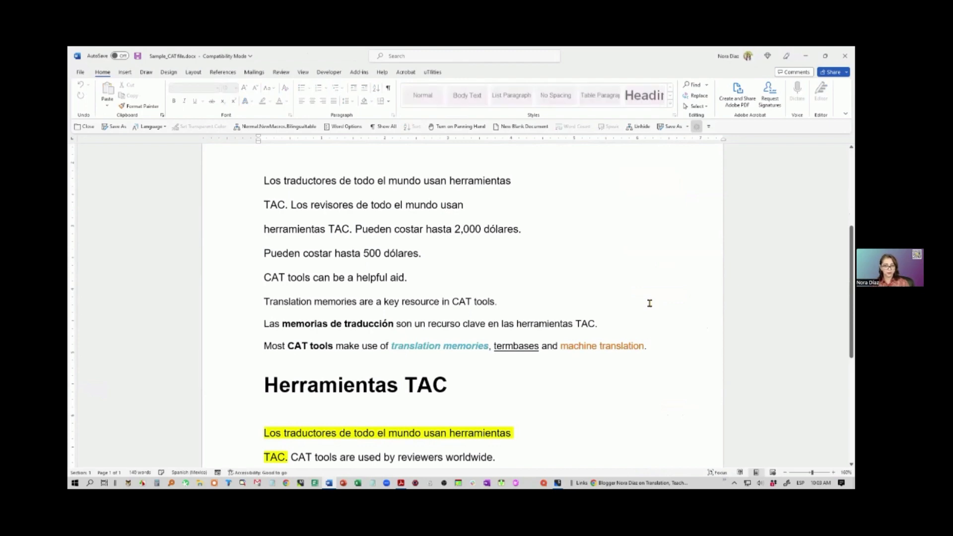
scroll(649, 302, "down", 5)
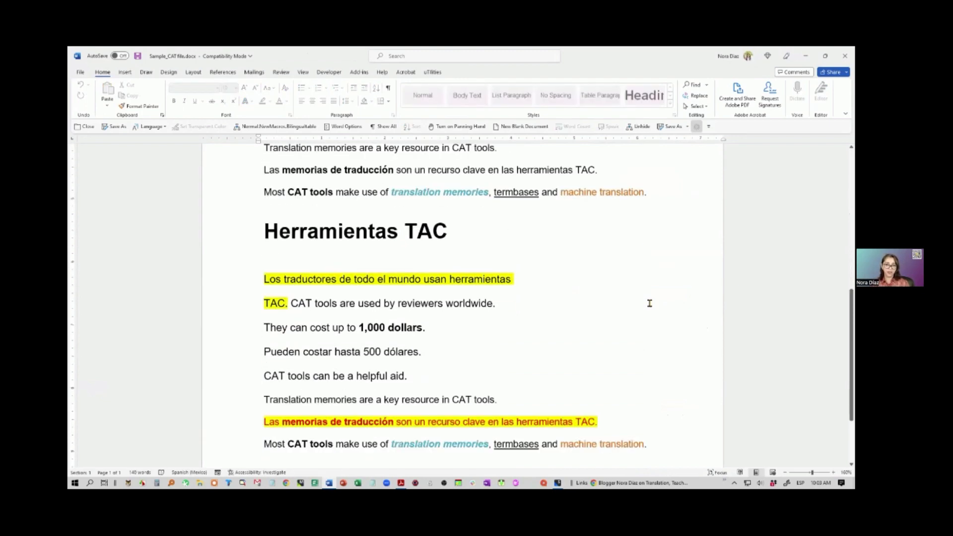
scroll(649, 303, "down", 3)
scroll(649, 303, "up", 15)
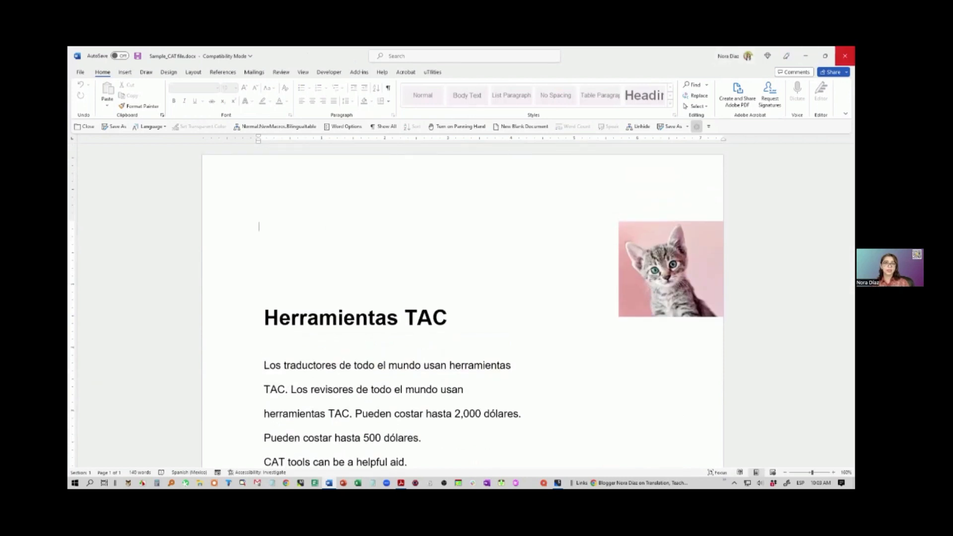
left_click(844, 55)
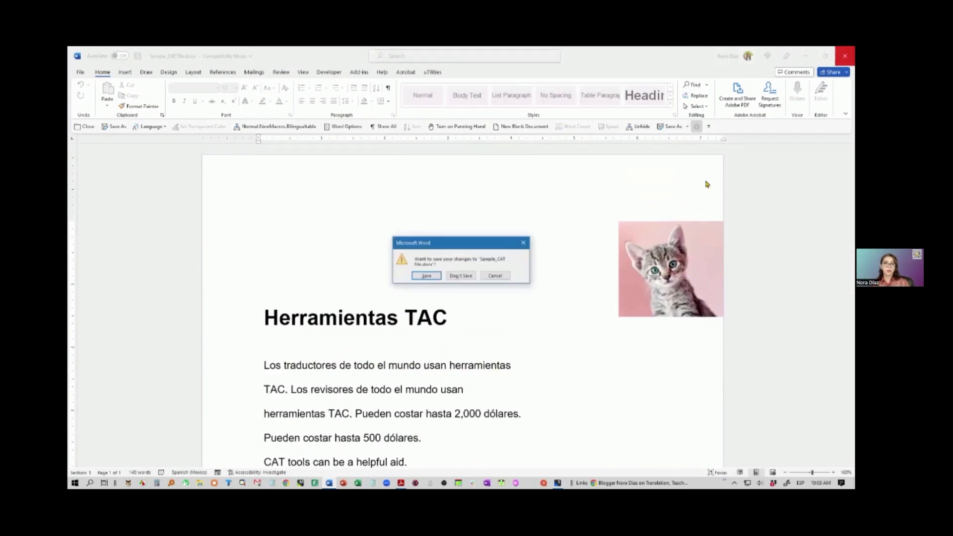
left_click(459, 276)
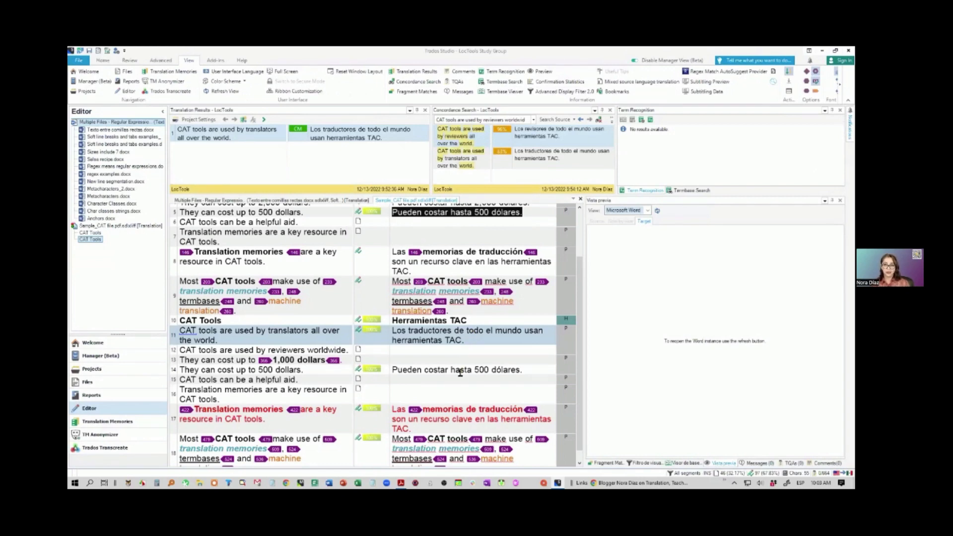
scroll(453, 406, "up", 2)
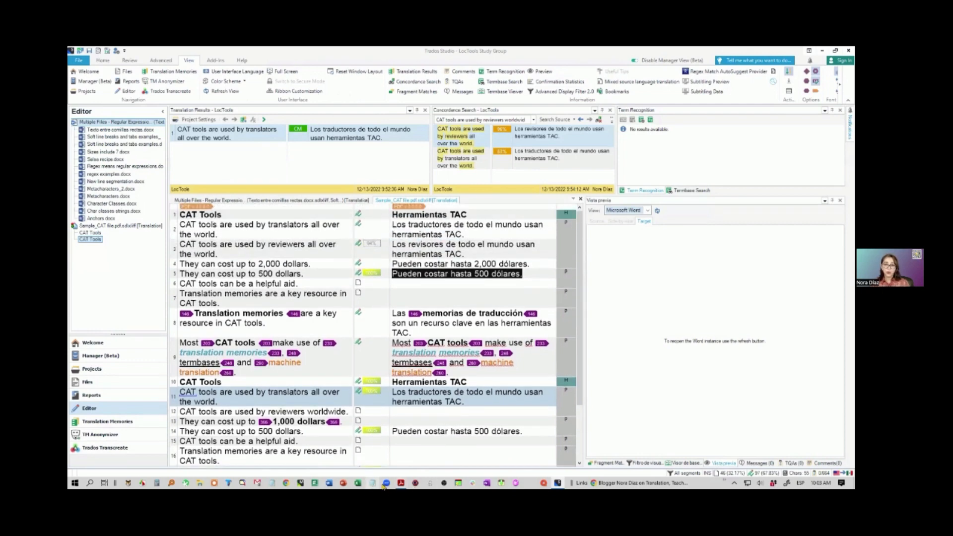
Consult the verification step in the 10EasySteps PDF guide, and return to segment 5's target in the Trados Studio editor
left_click(400, 483)
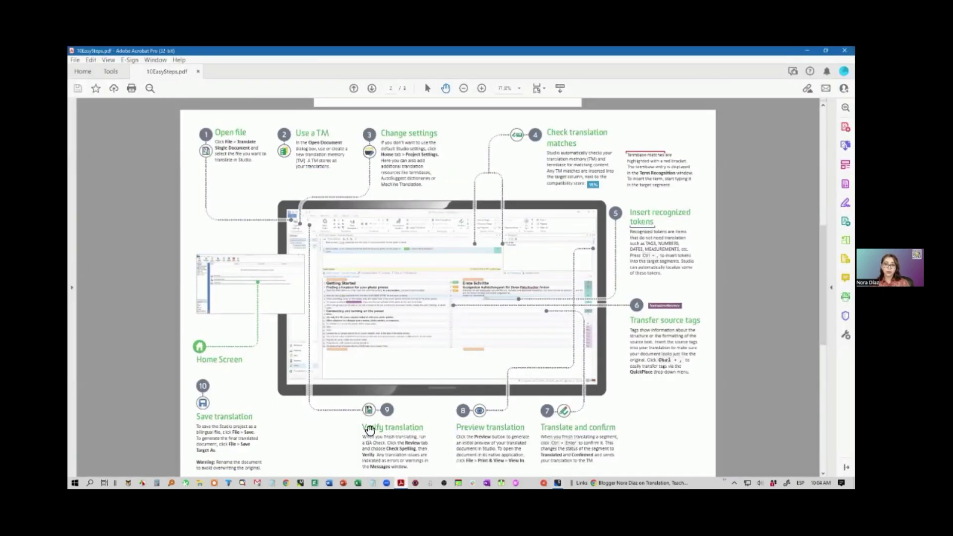
left_click(803, 50)
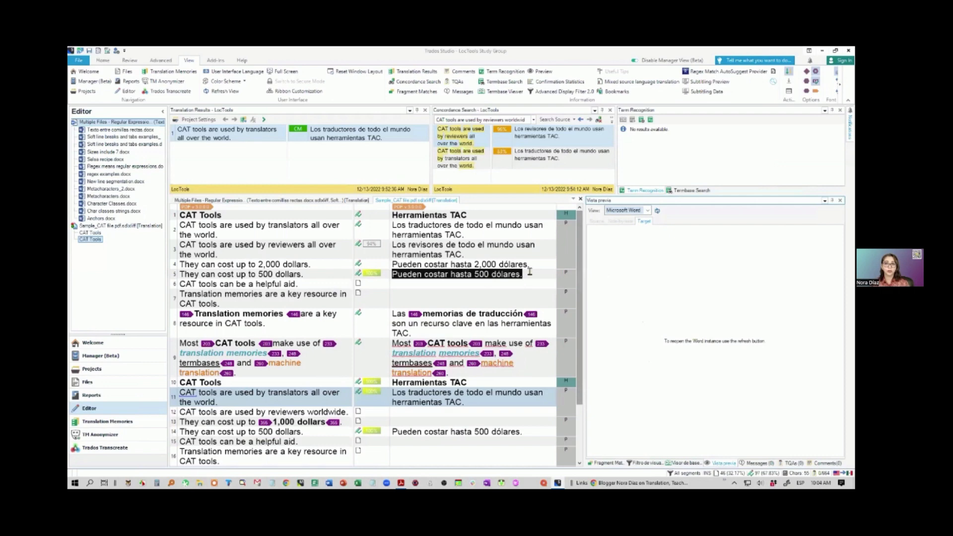
left_click(527, 275)
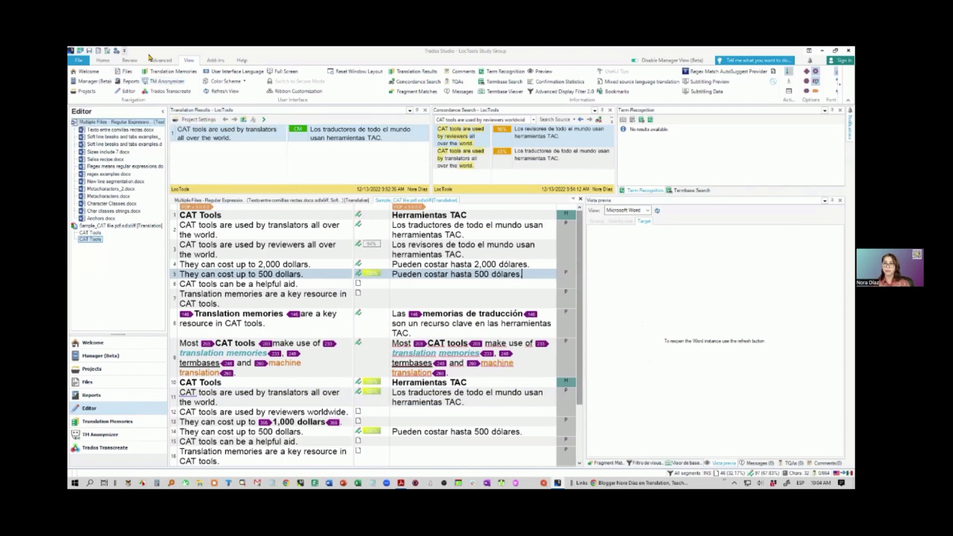
Verify the document and go to segment 7 from its untranslated-segment message
left_click(129, 61)
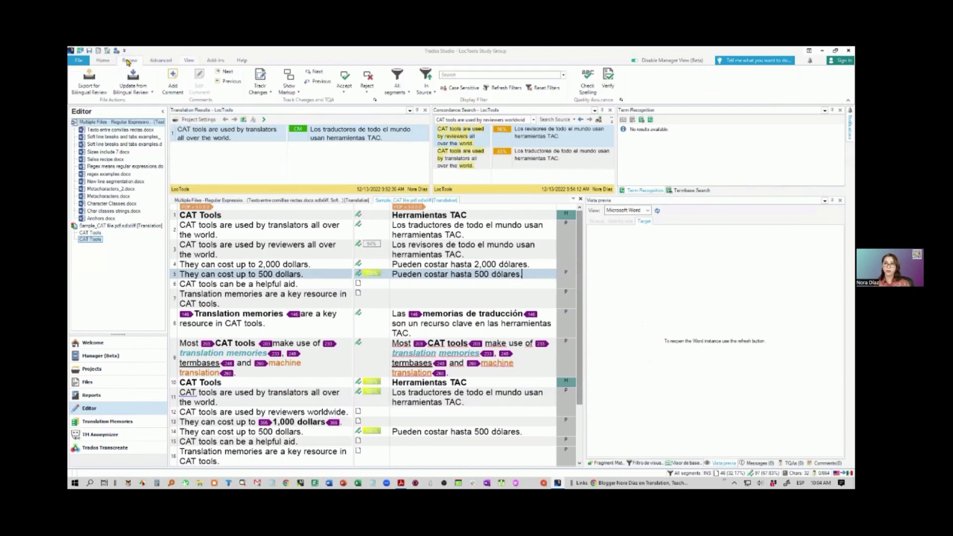
left_click(607, 76)
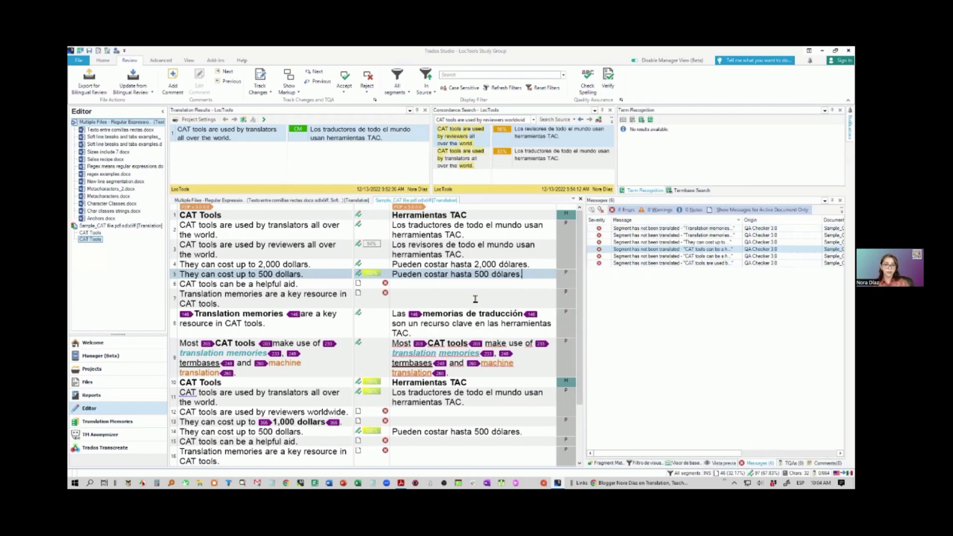
double_click(652, 229)
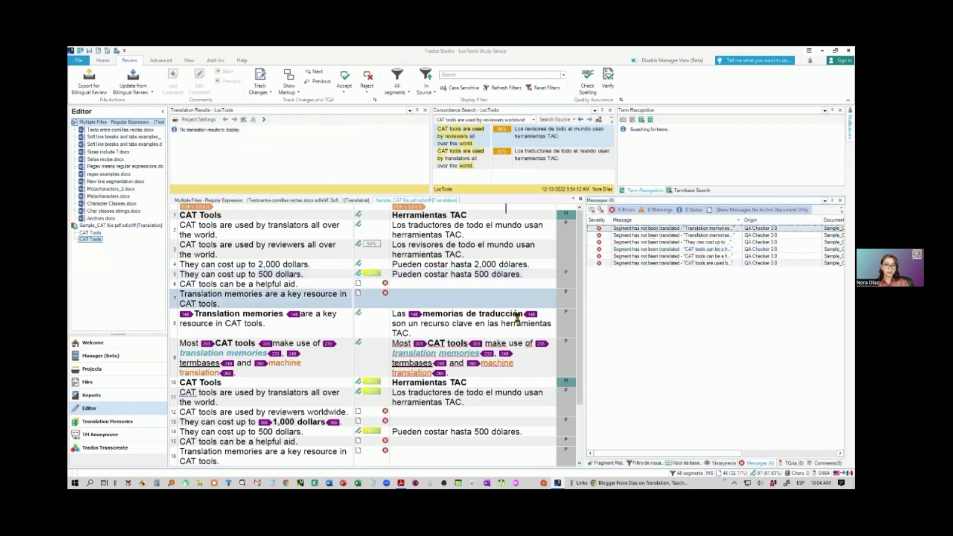
Insert an extra space before "TAC" in segment 2's target, confirm the segment and verify the document again
left_click(446, 234)
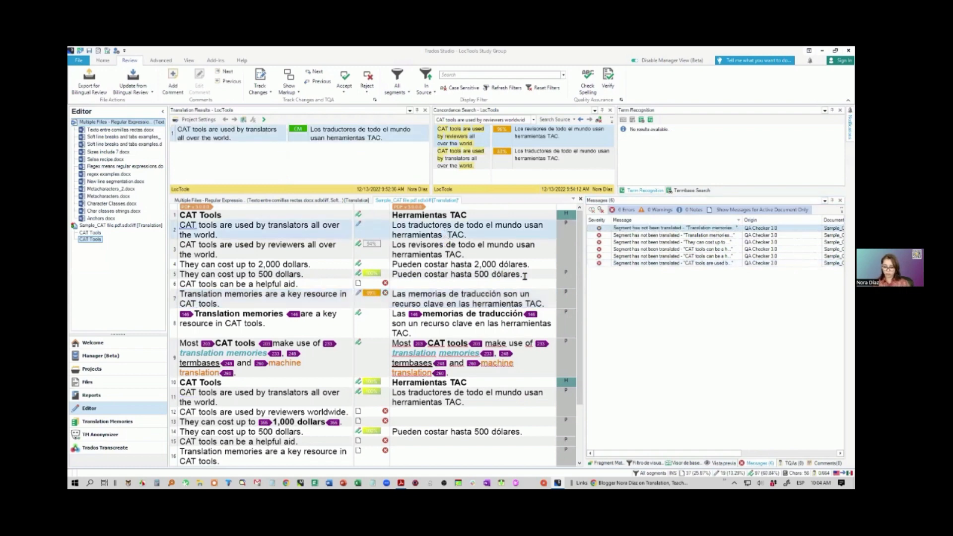
key("ctrl+Return")
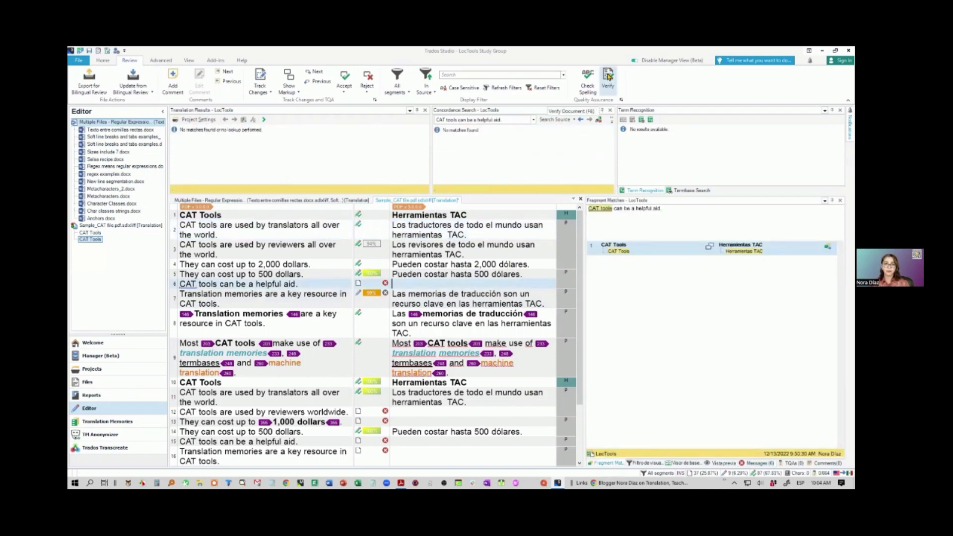
left_click(607, 75)
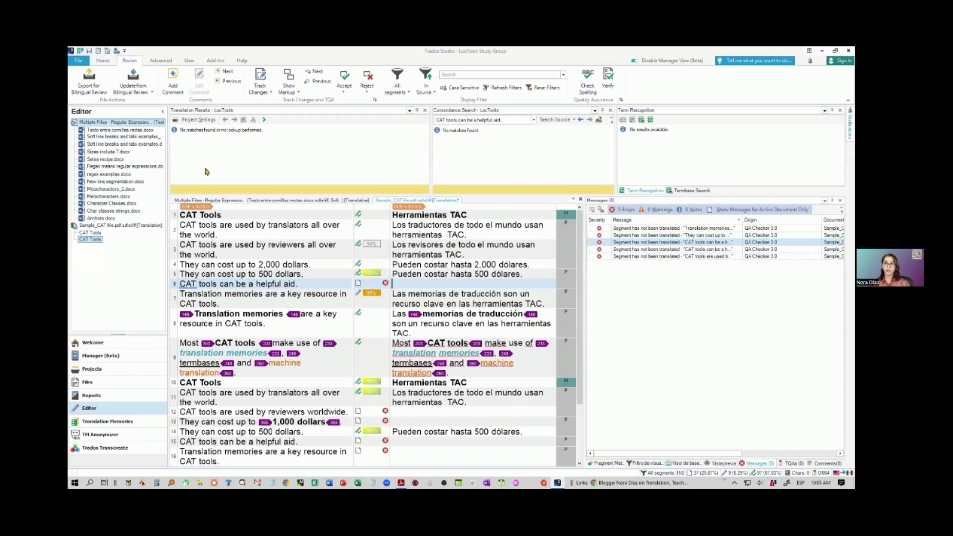
Open the project settings and view the Segments Verification options of QA Checker 3.0
left_click(196, 119)
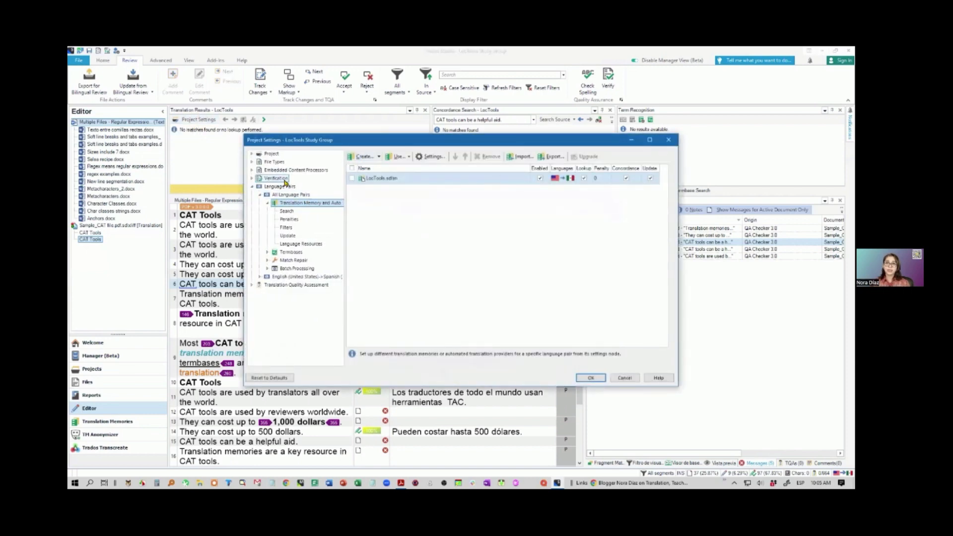
left_click(277, 178)
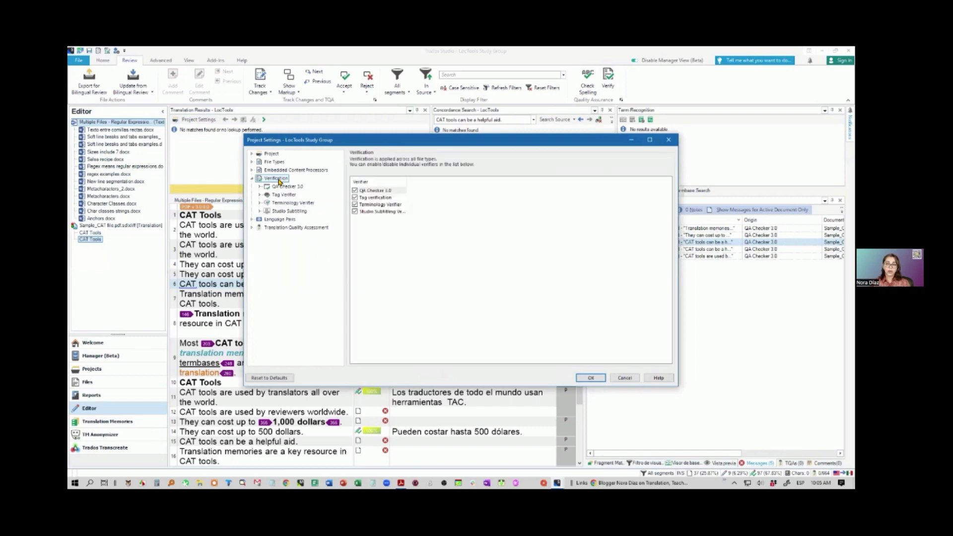
left_click(282, 187)
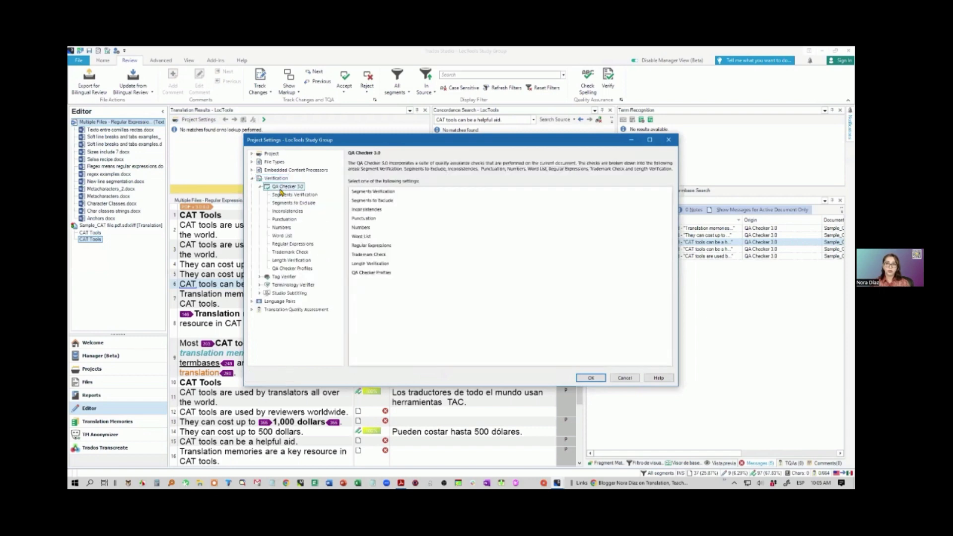
left_click(282, 196)
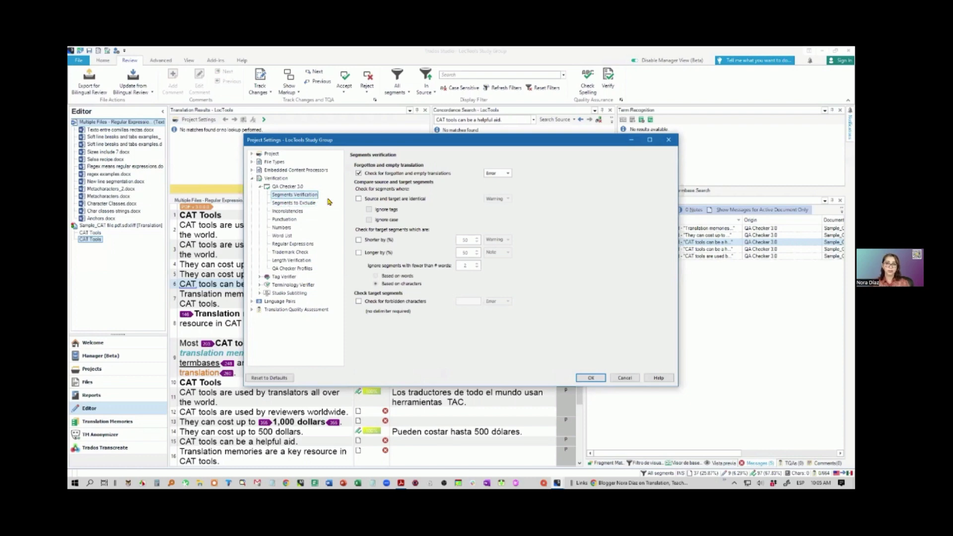
Enable the QA Checker punctuation checks for matching end punctuation, Spanish punctuation, unintentional spaces and multiple spaces
left_click(286, 219)
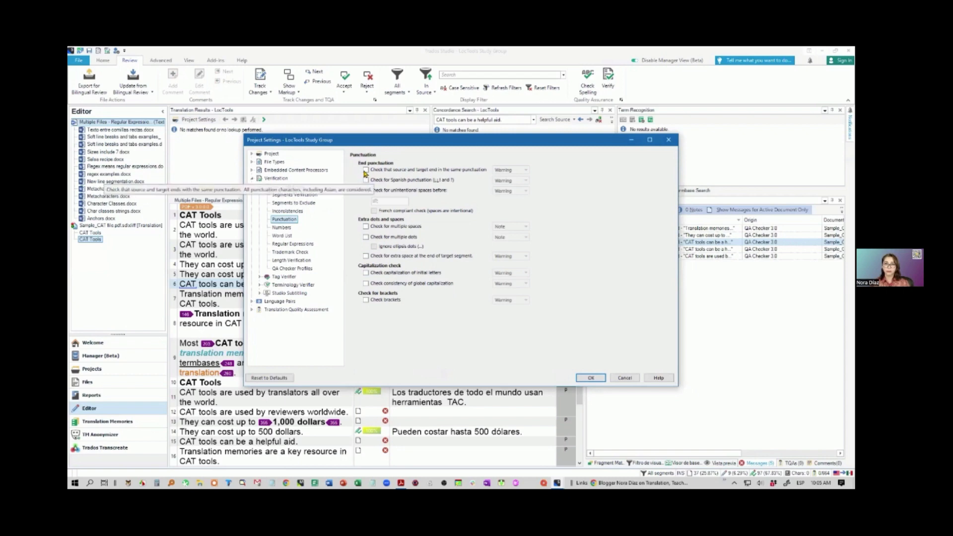
left_click(365, 170)
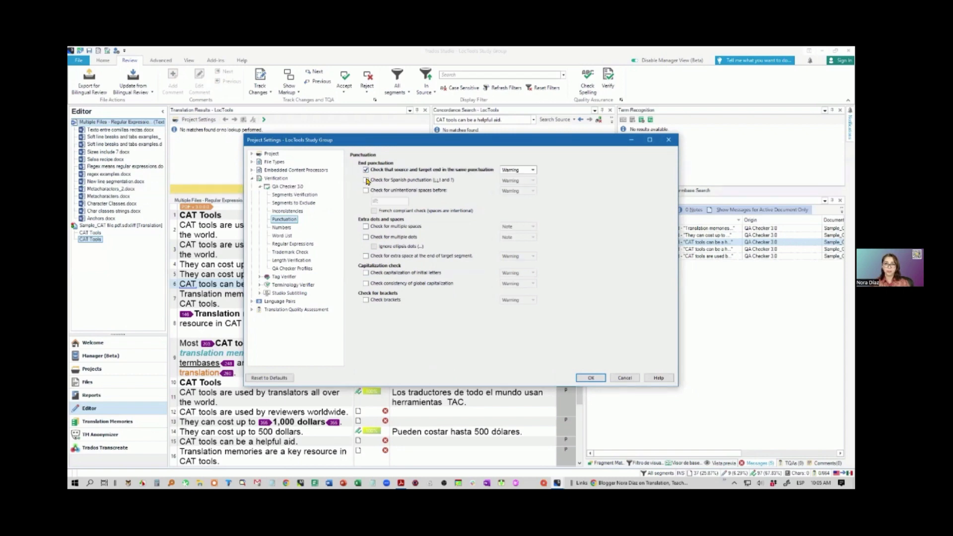
left_click(366, 180)
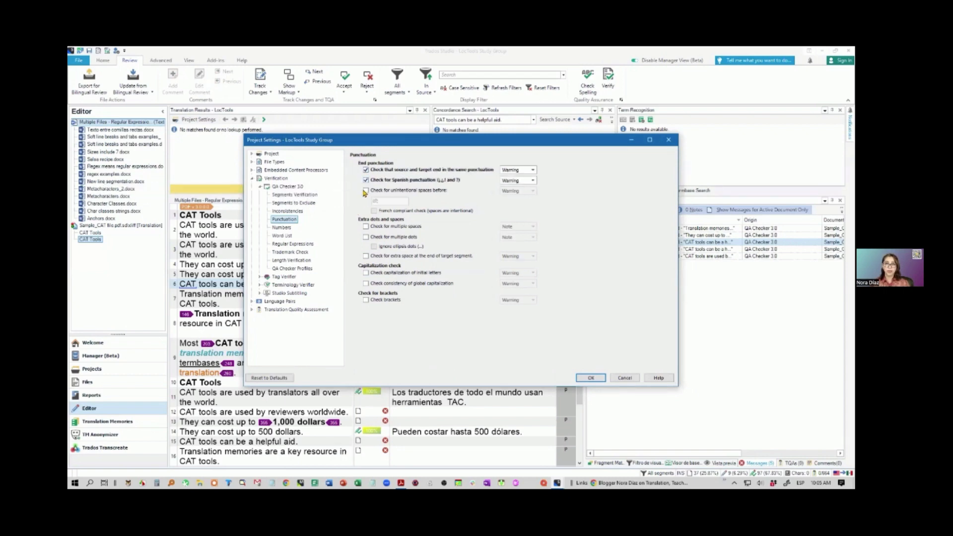
left_click(366, 191)
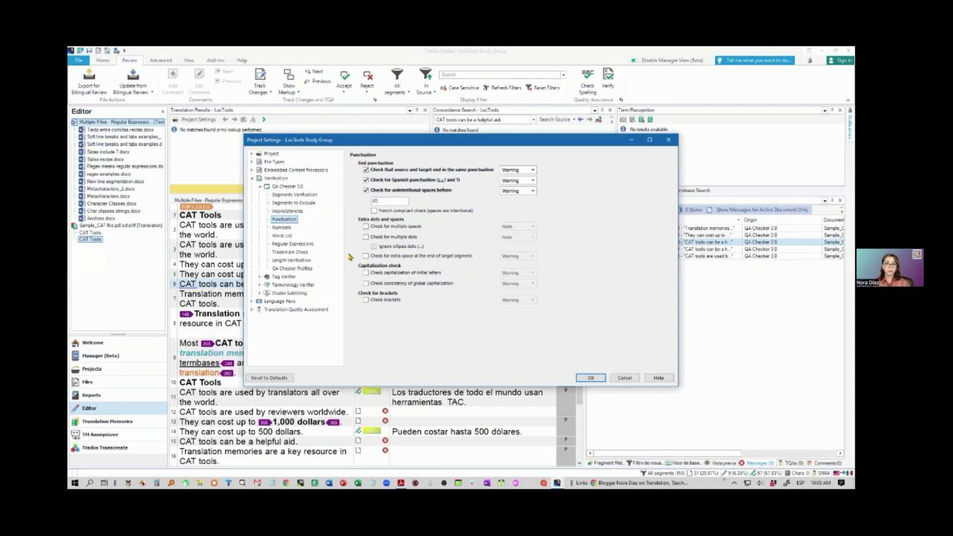
left_click(366, 227)
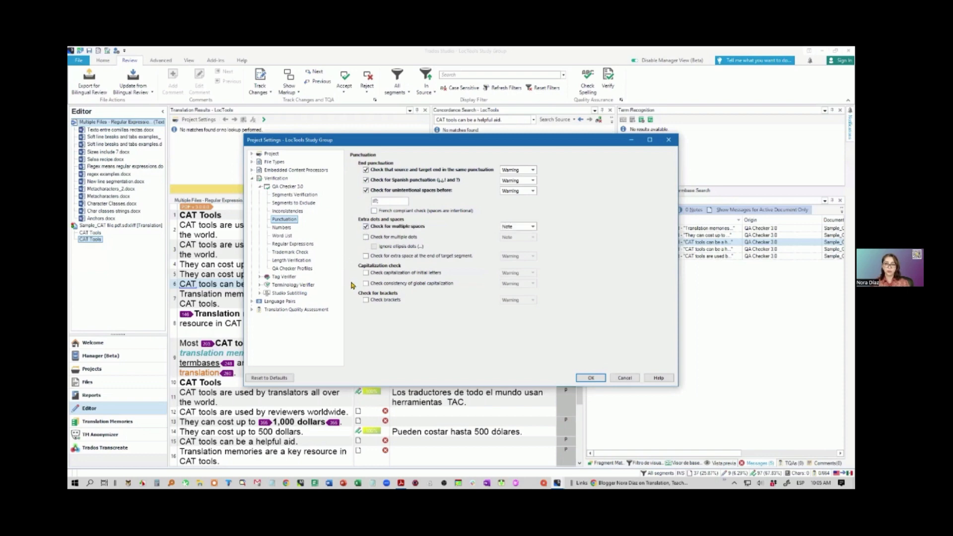
Review the QA Checker's Word List, Regular Expressions and QA Checker Profiles settings, and apply the project settings
left_click(286, 235)
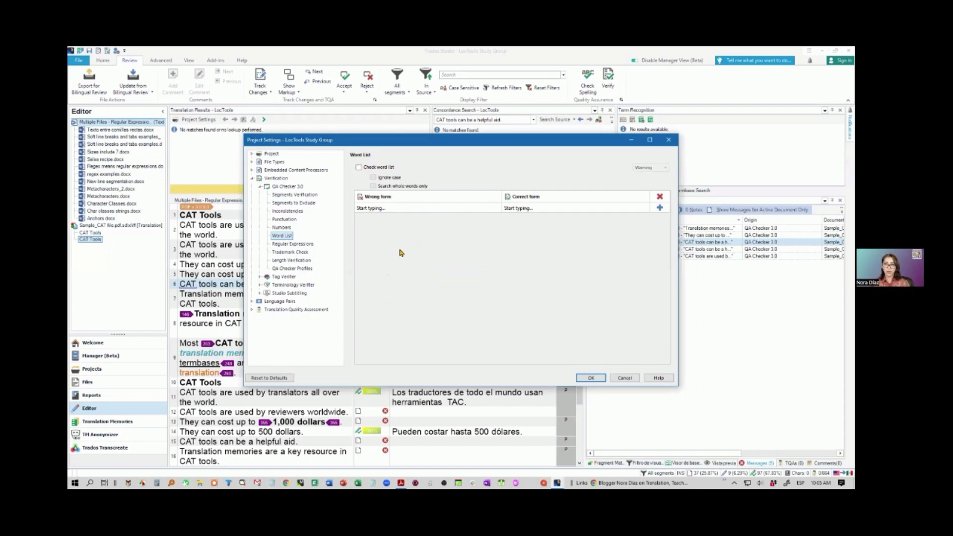
left_click(293, 244)
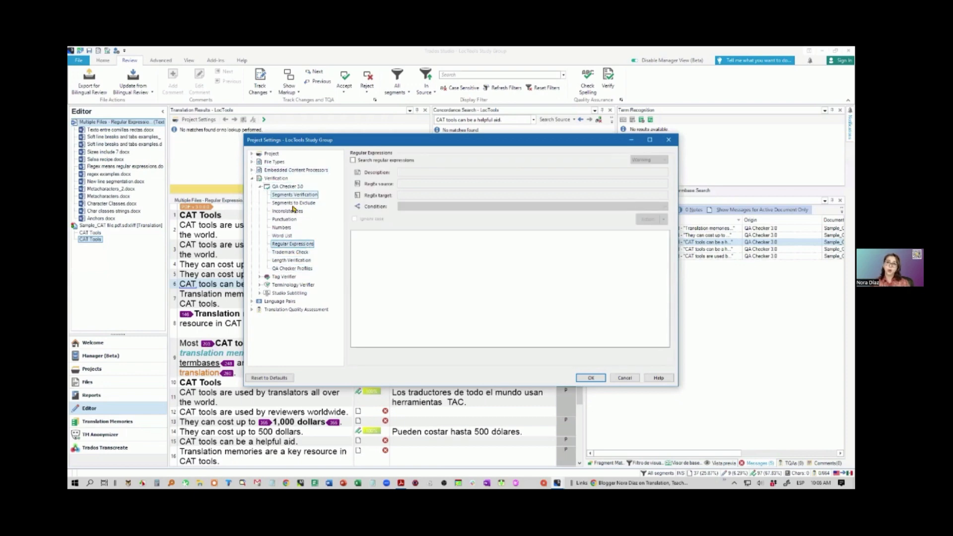
left_click(293, 268)
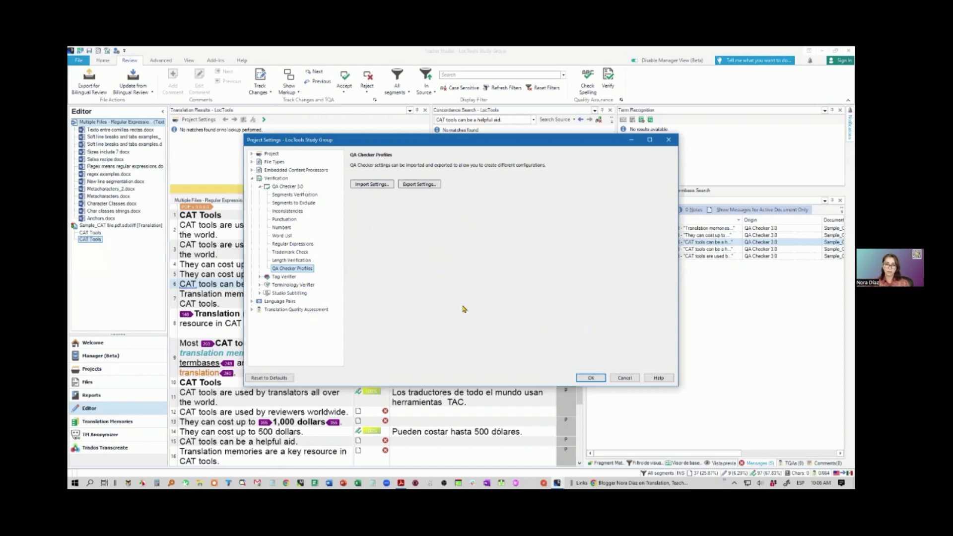
left_click(591, 377)
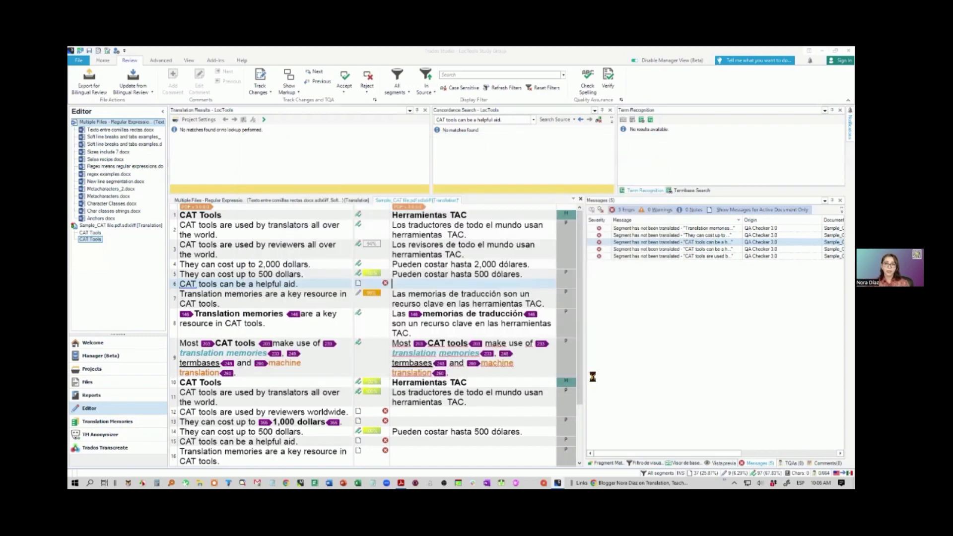
Verify the document again, remove the extra space before "TAC" in segment 2's target and confirm the segment
left_click(444, 233)
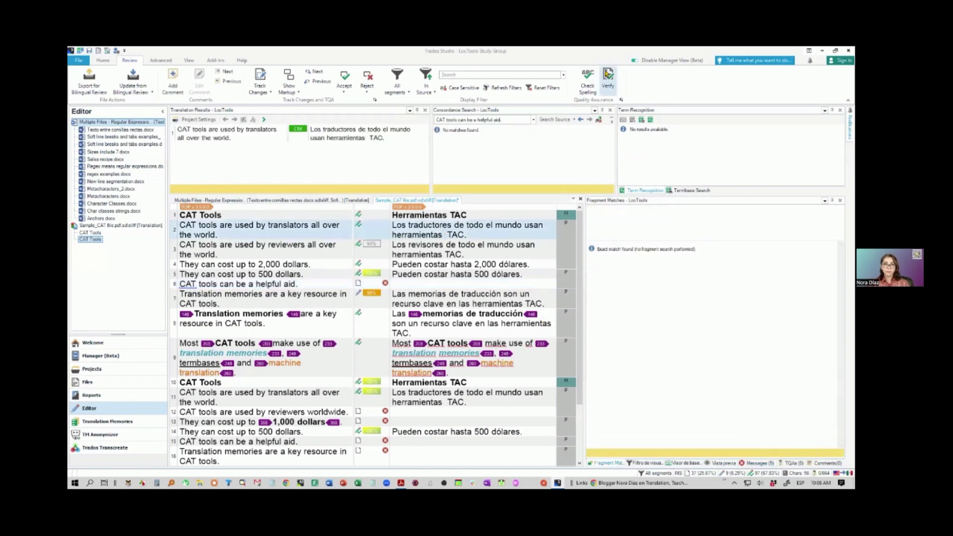
left_click(606, 71)
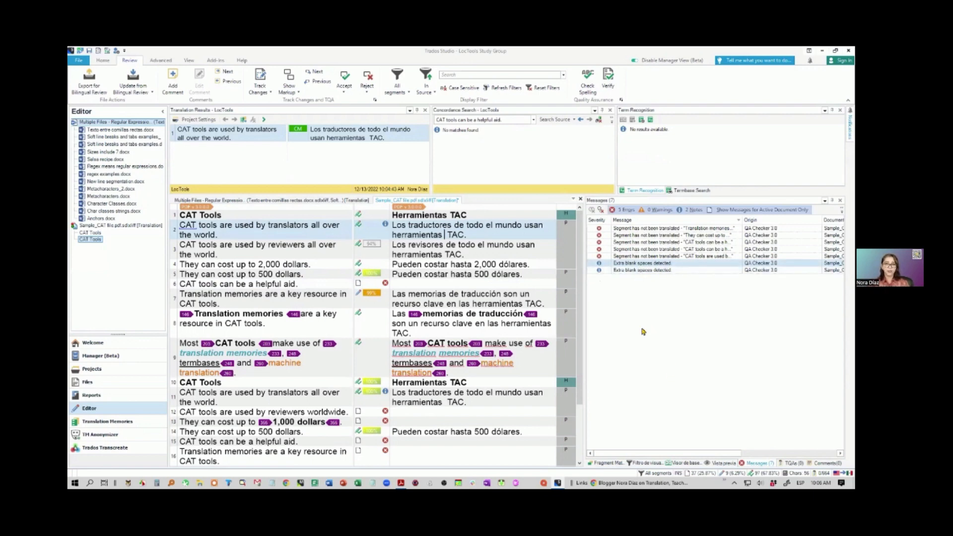
key("BackSpace")
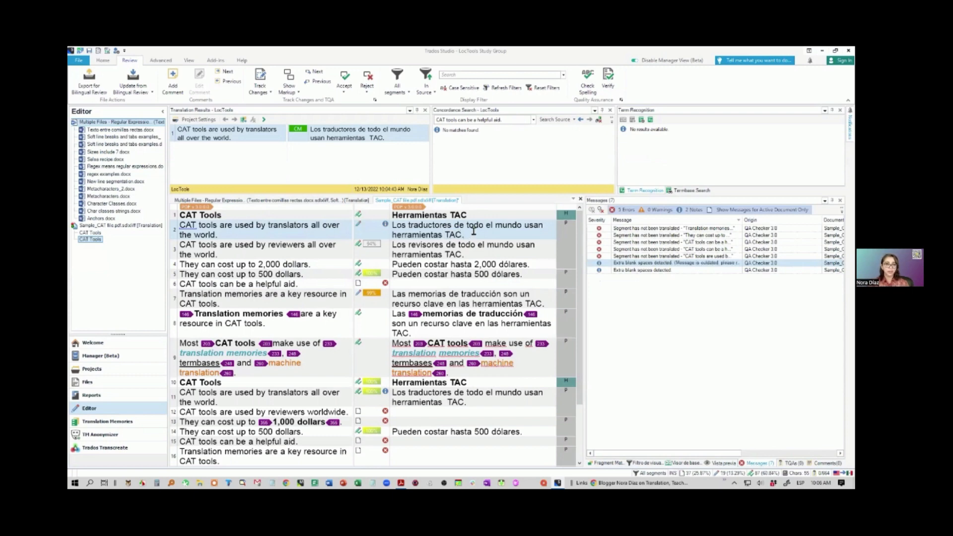
key("ctrl+Return")
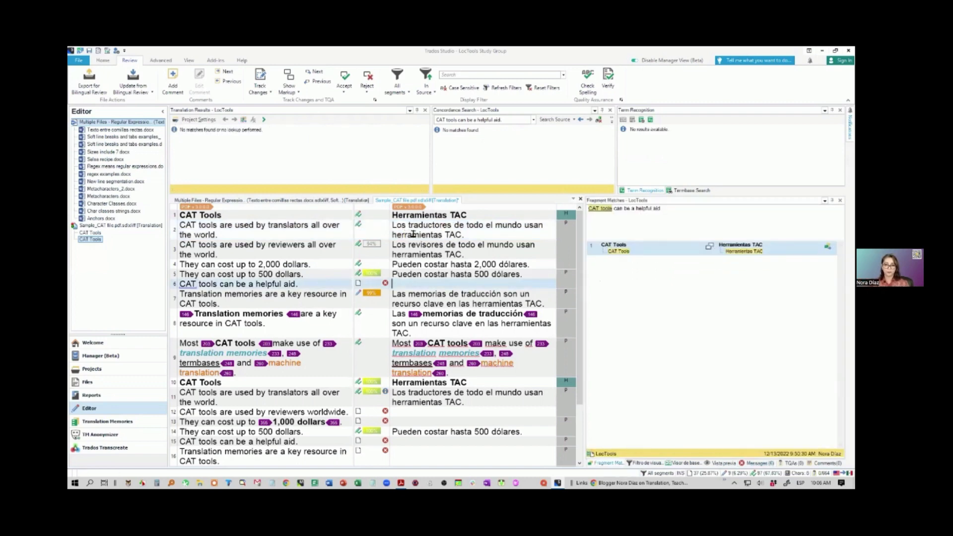
Consult the 10EasySteps PDF guide again and return to the segments in the Trados Studio editor
left_click(400, 483)
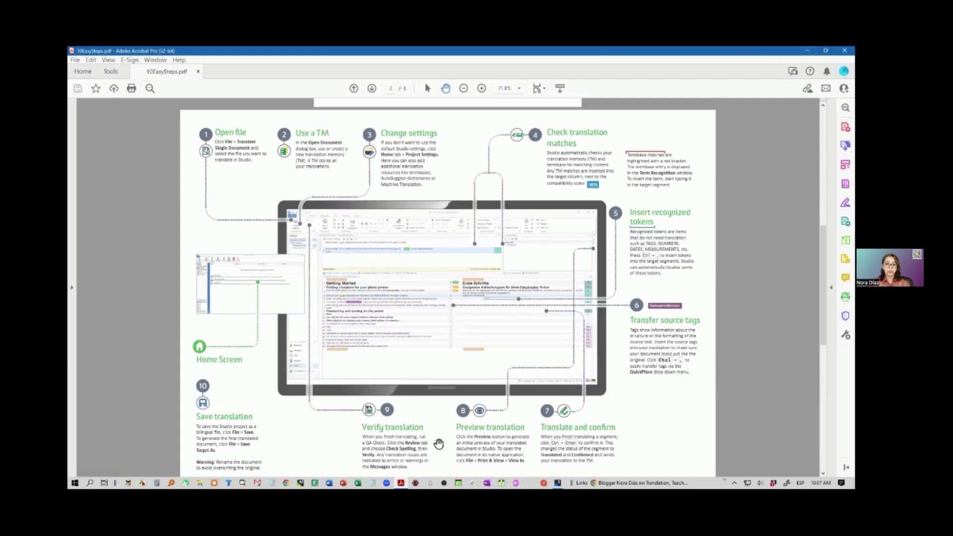
left_click(558, 483)
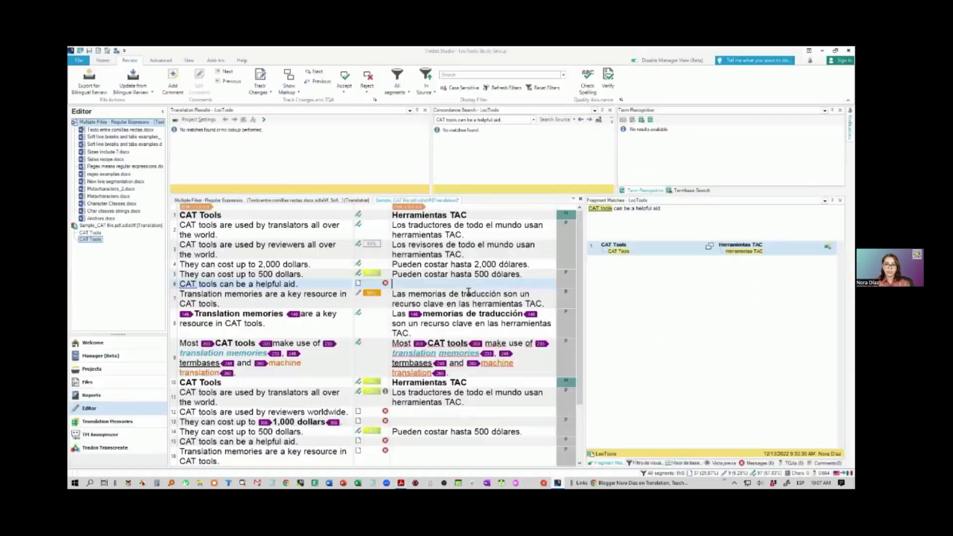
left_click(455, 293)
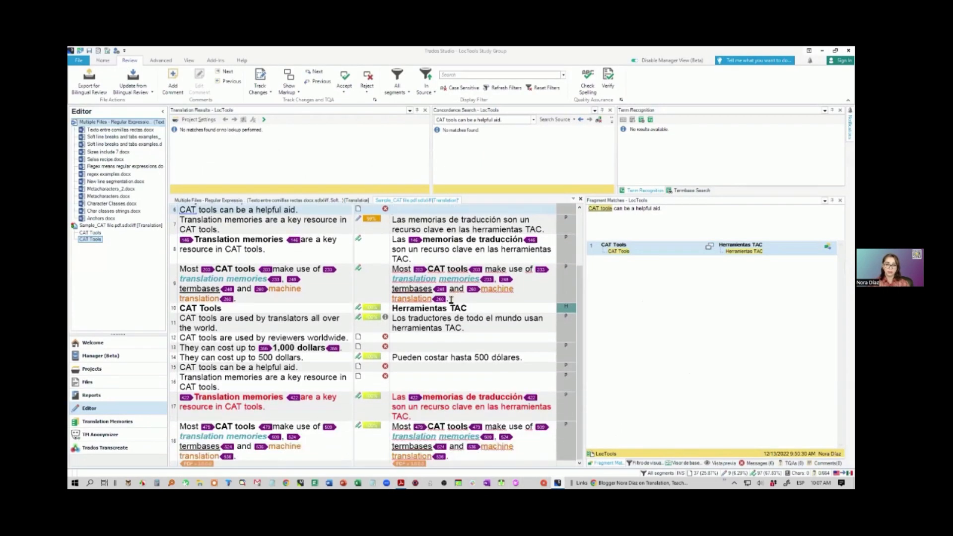
Save the sample file's translation and run the Finalize batch task to update the main translation memories and generate target translations
scroll(451, 300, "up", 3)
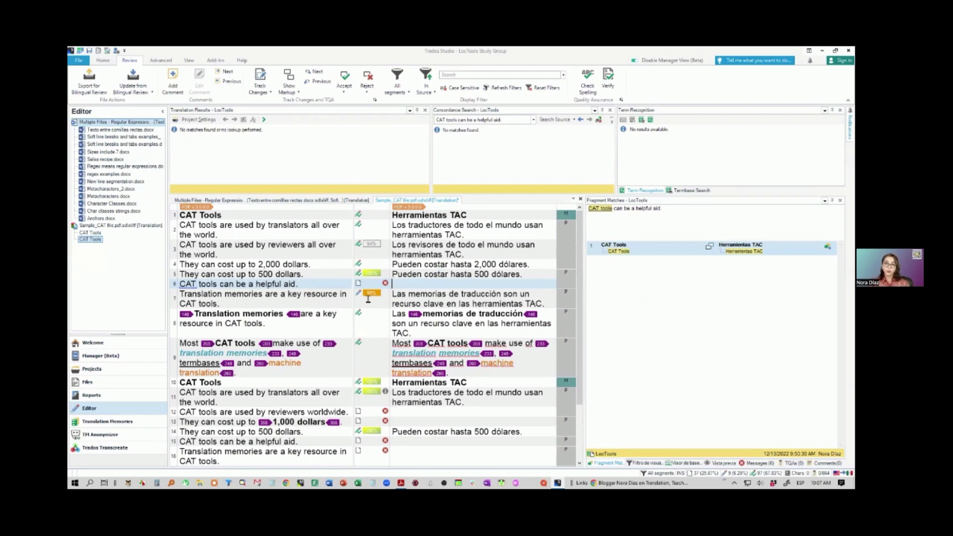
left_click(90, 51)
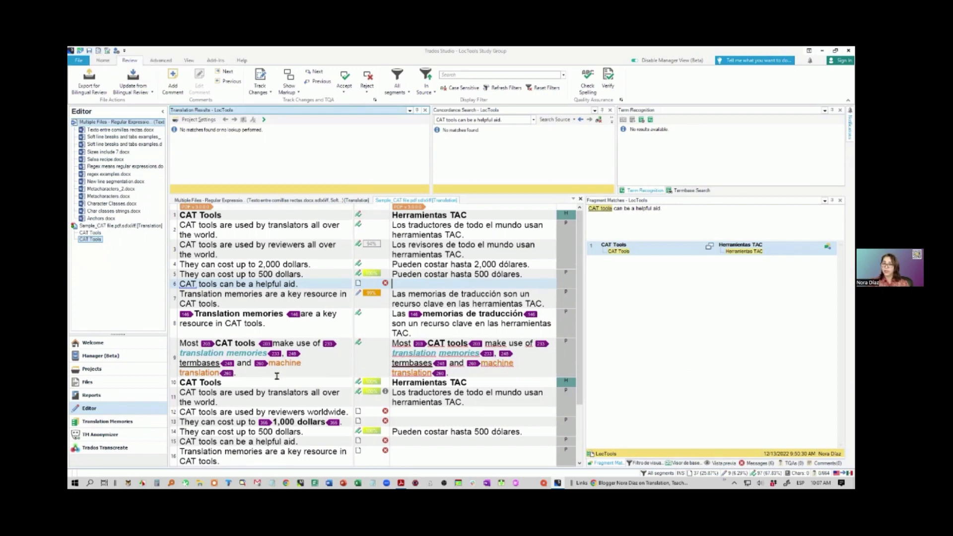
left_click(77, 61)
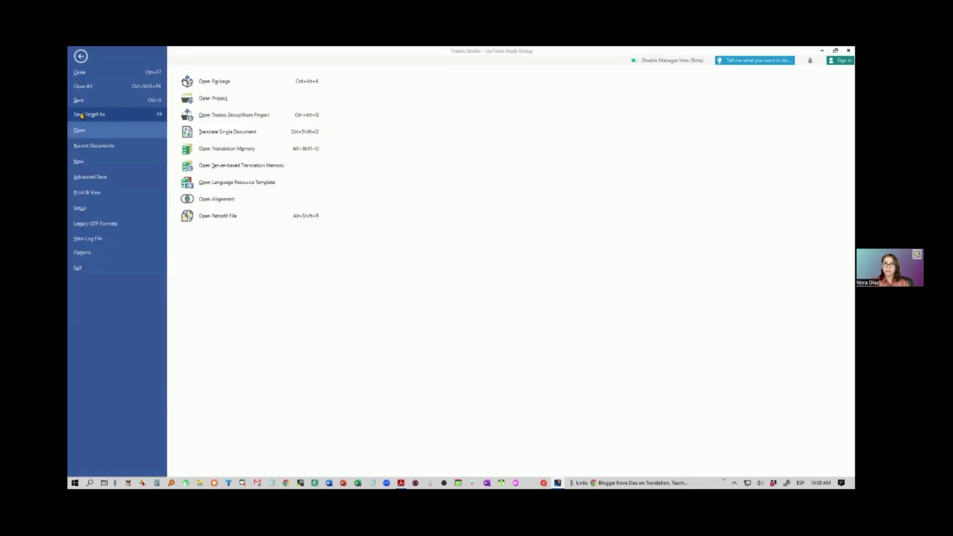
left_click(81, 57)
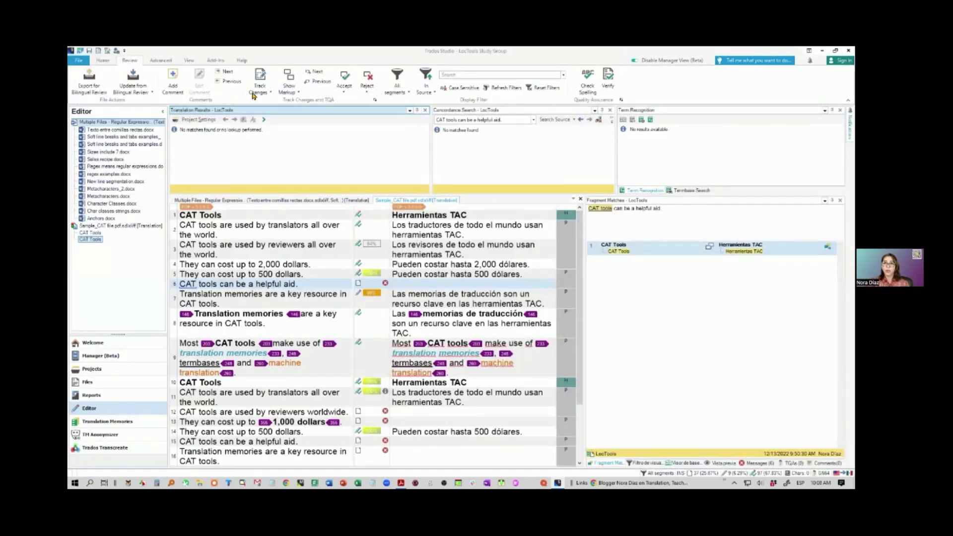
left_click(104, 61)
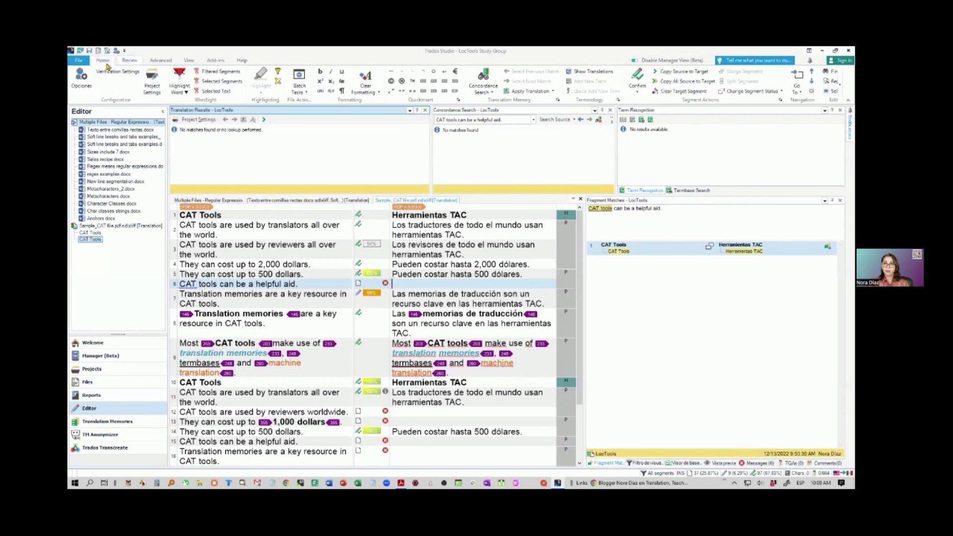
left_click(299, 89)
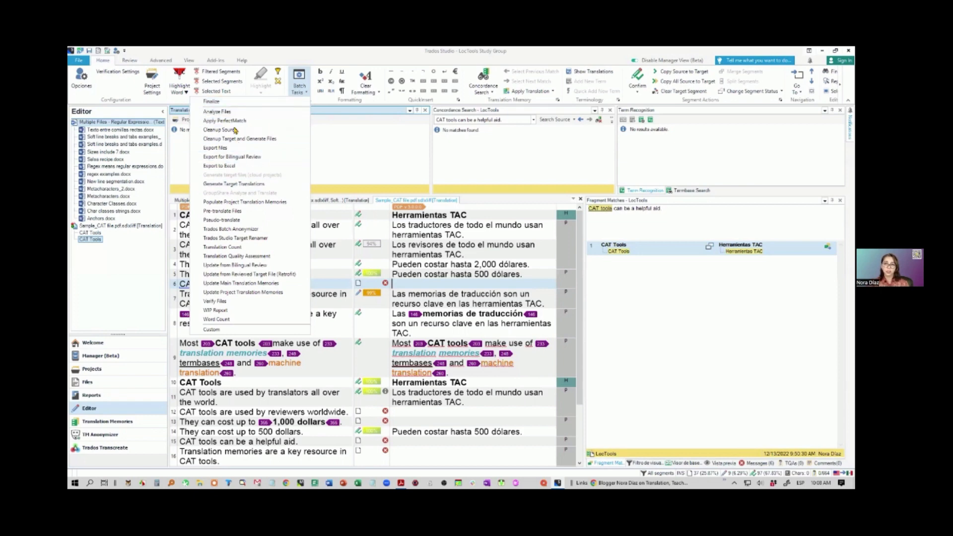
left_click(222, 102)
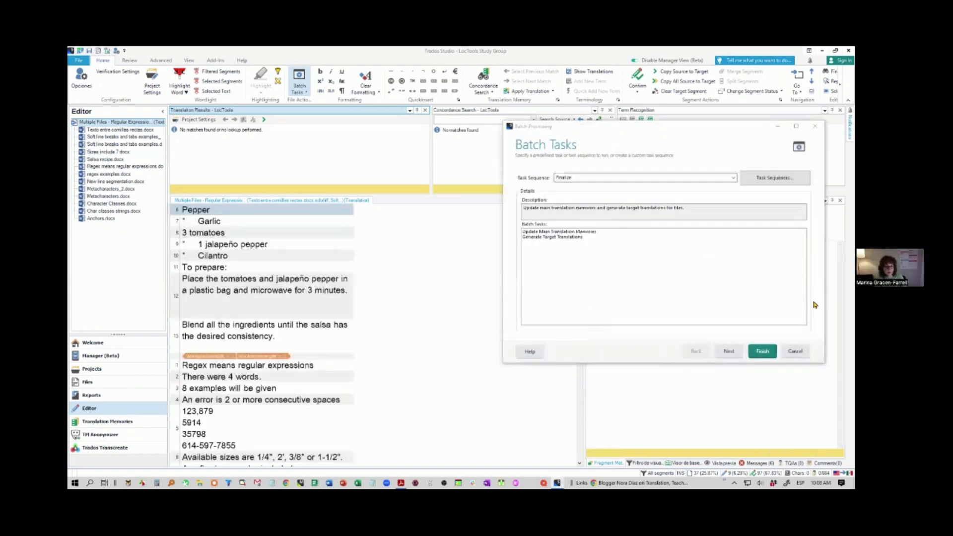
left_click(762, 351)
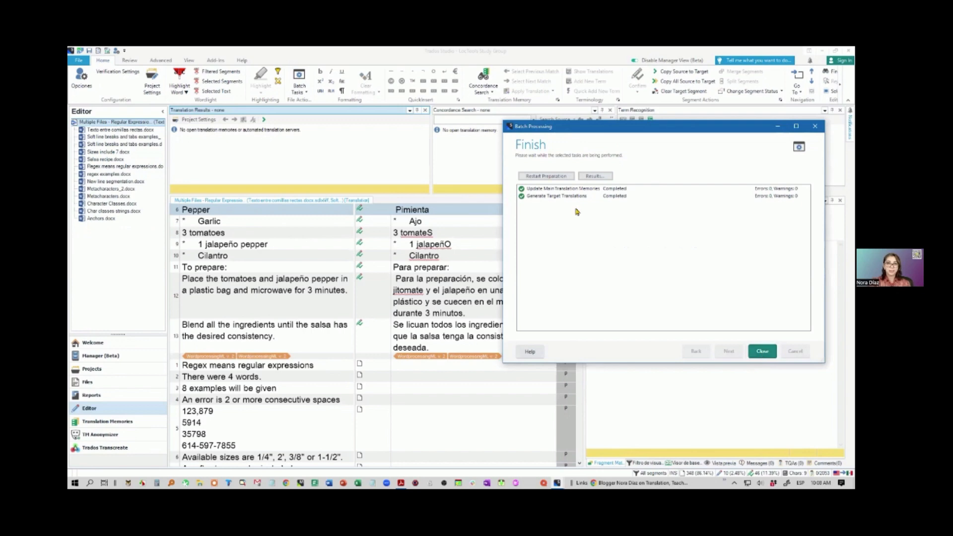
left_click(763, 351)
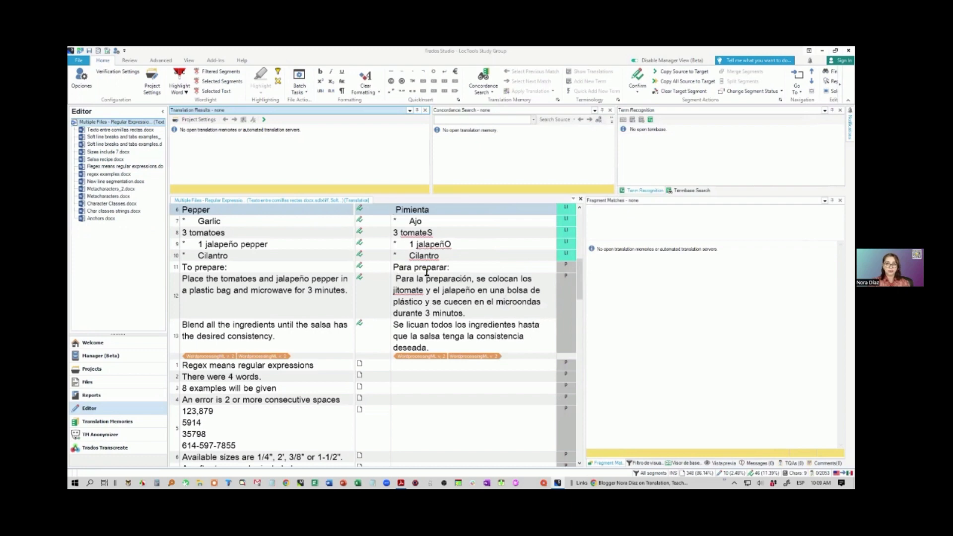
Open the LocTools Study Group project's files and explore the folder containing Sample_CAT file.pdf.sdlxliff
left_click(115, 370)
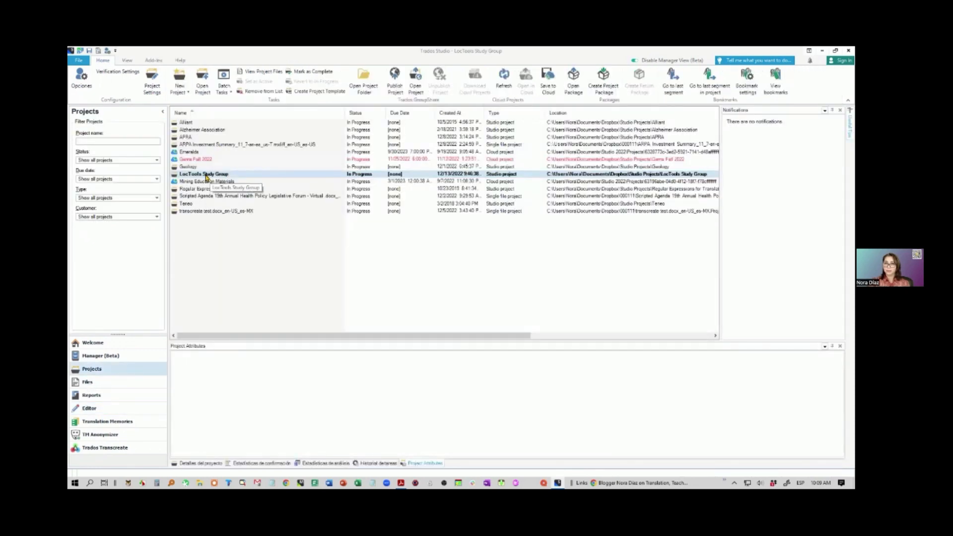
double_click(207, 175)
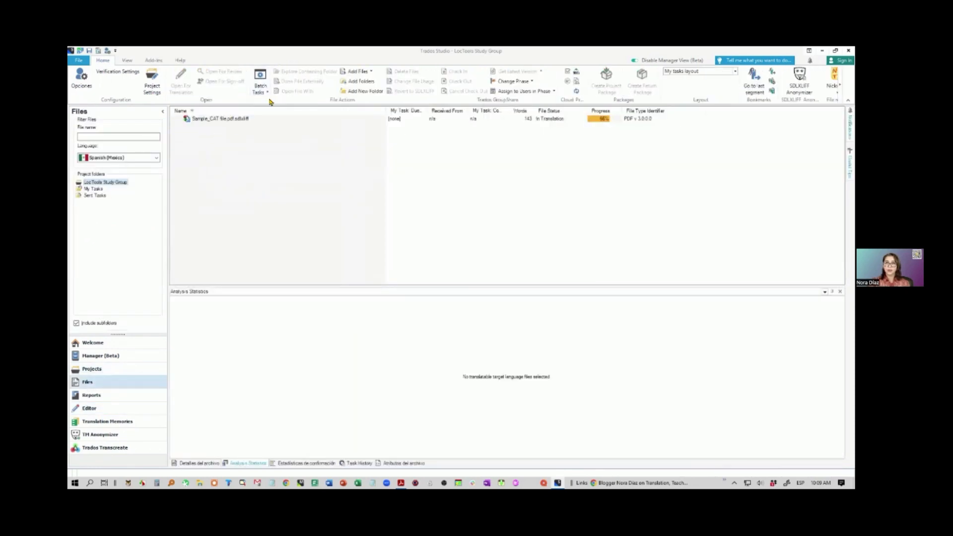
left_click(227, 119)
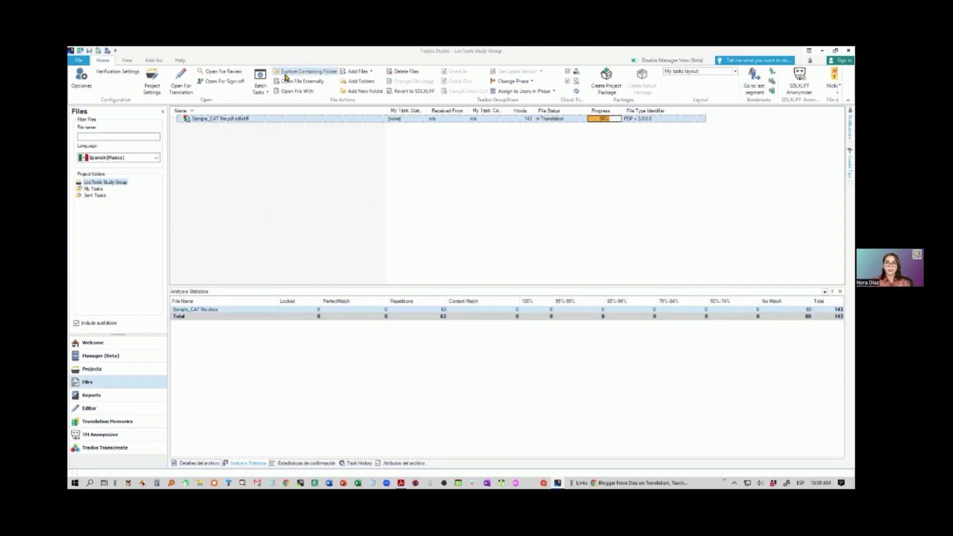
left_click(307, 72)
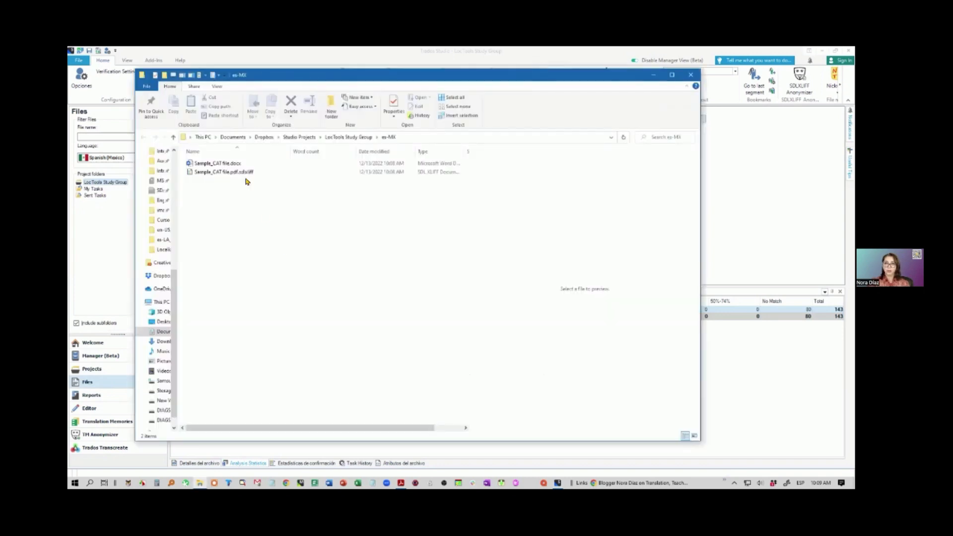
Preview the generated Sample_CAT file.docx in the es-MX folder, compare it with the SDLXLIFF file, and close the folder
left_click(231, 167)
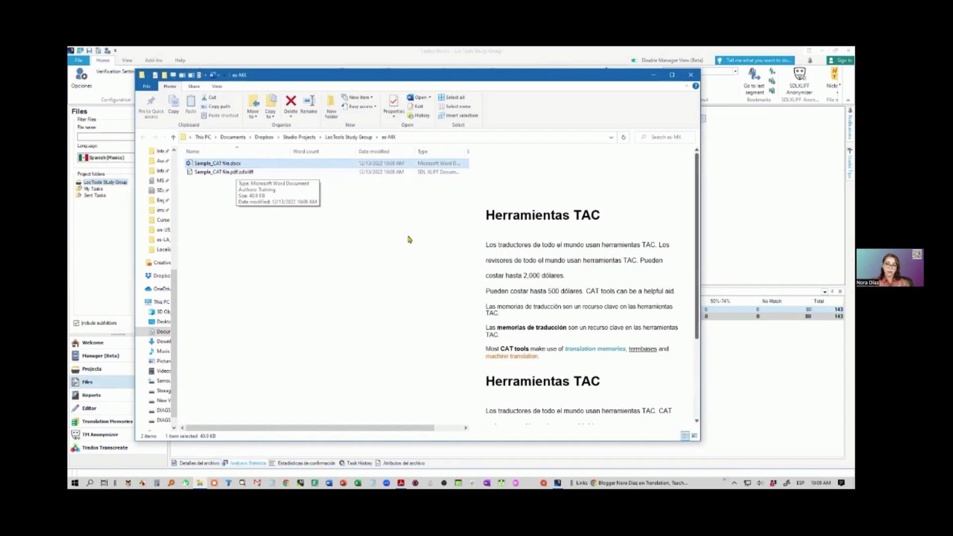
scroll(588, 292, "down", 3)
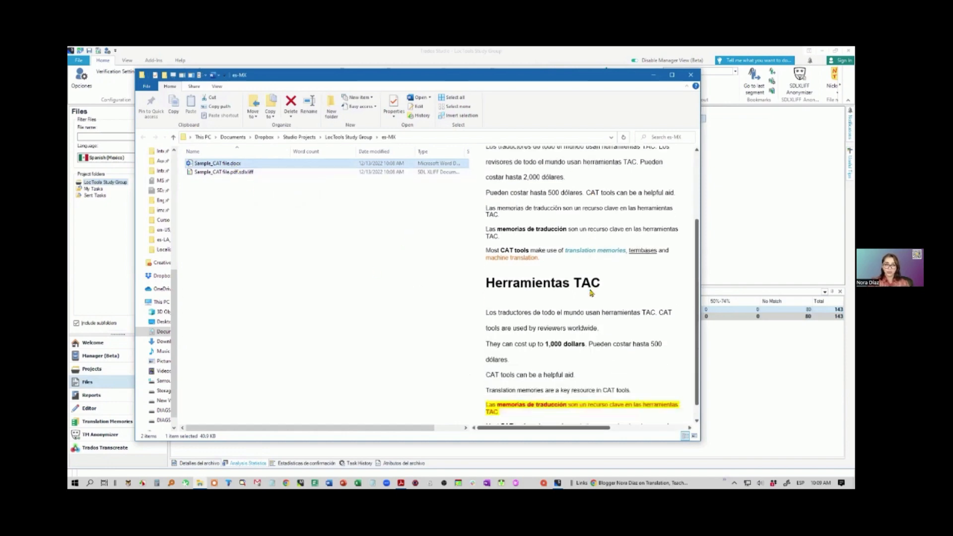
scroll(584, 293, "up", 3)
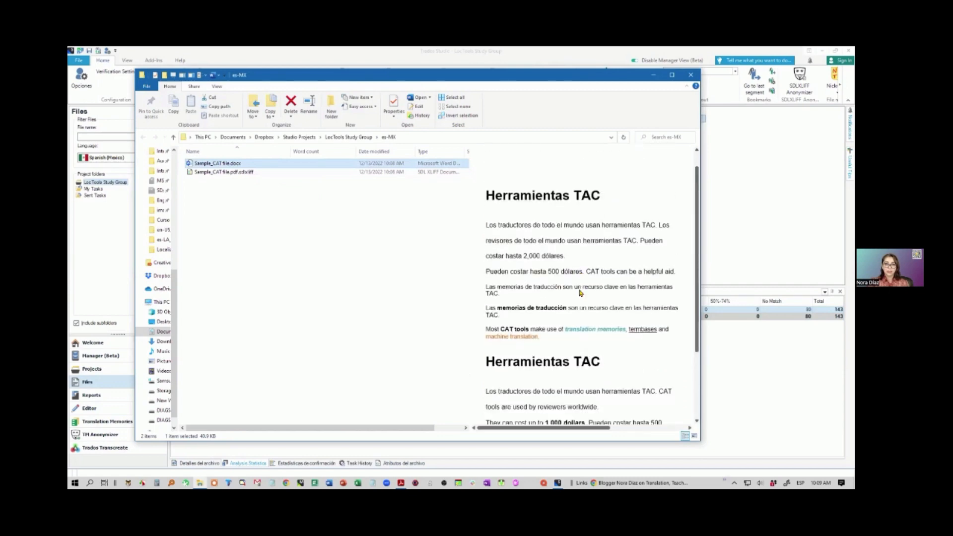
left_click(234, 172)
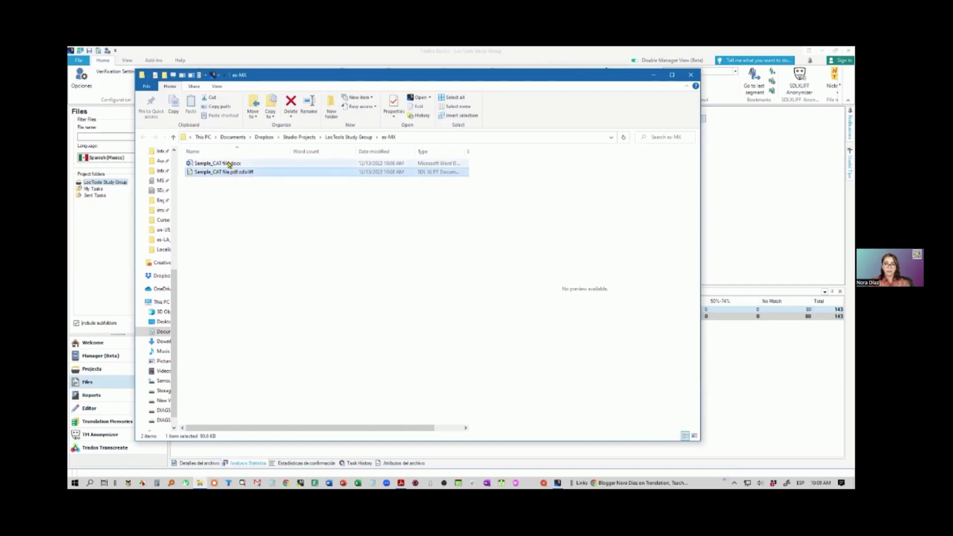
left_click(225, 166)
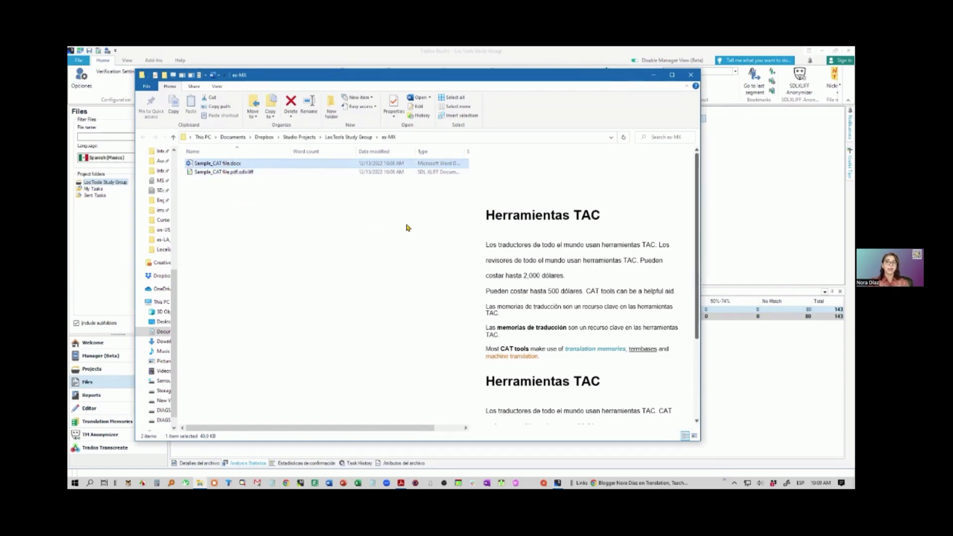
left_click(691, 77)
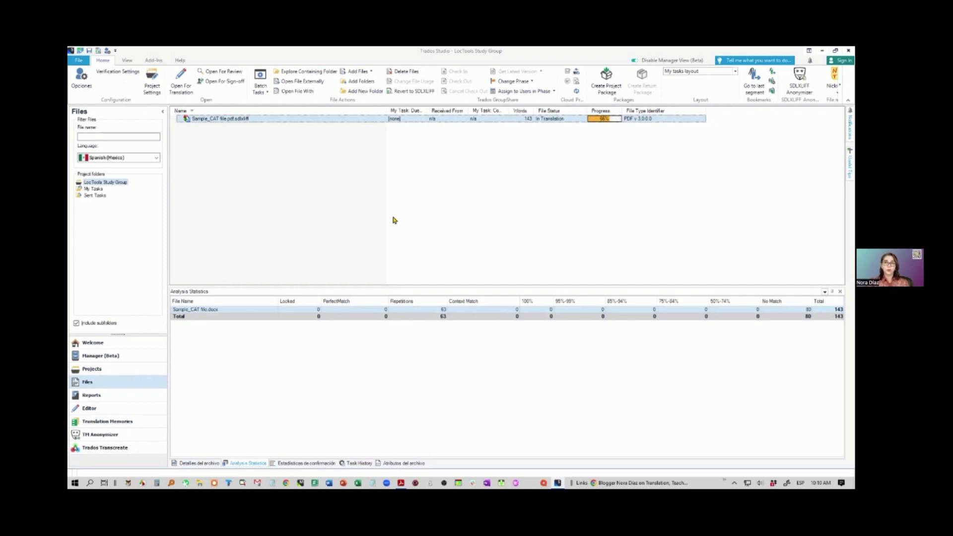
Open the Emeralds cloud project and review the task options available for Emeralds.docx.sdlxliff
left_click(106, 373)
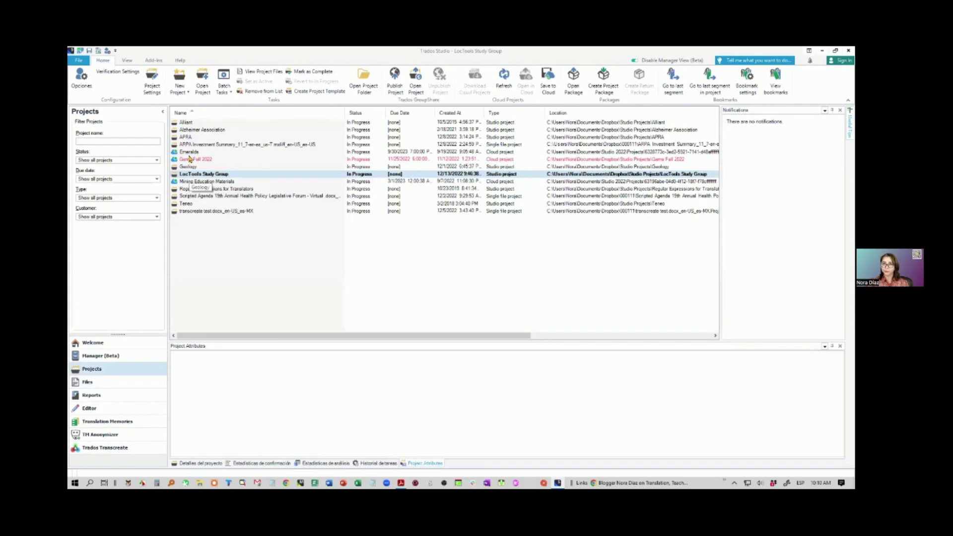
double_click(190, 154)
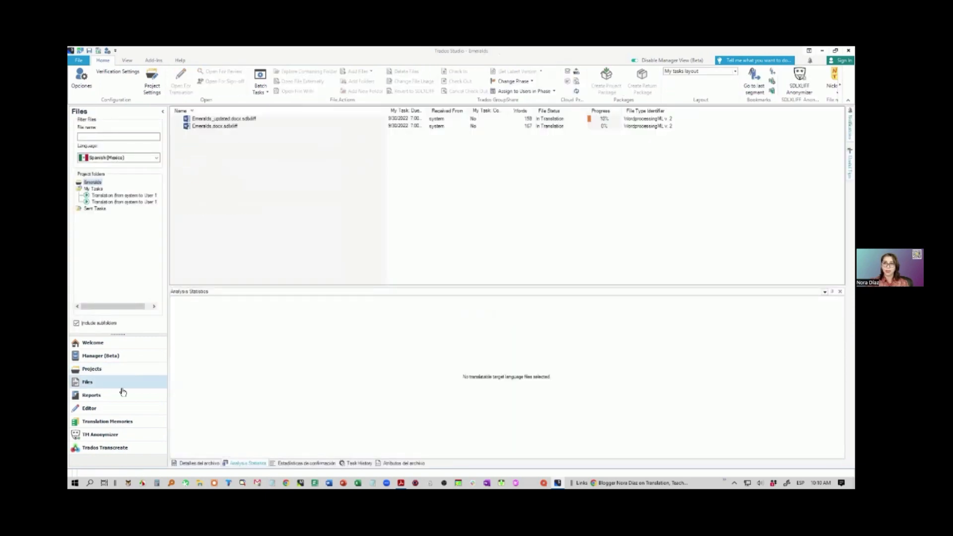
left_click(104, 373)
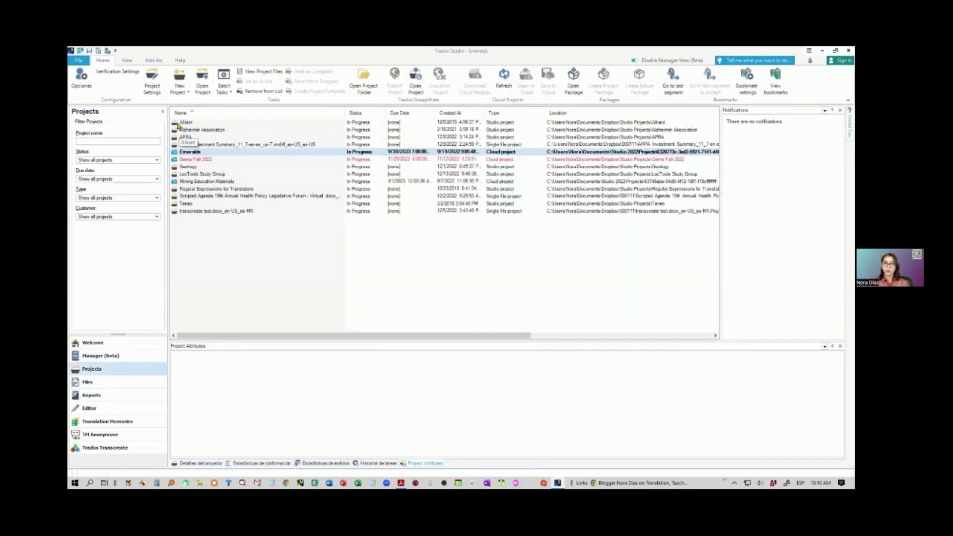
double_click(185, 154)
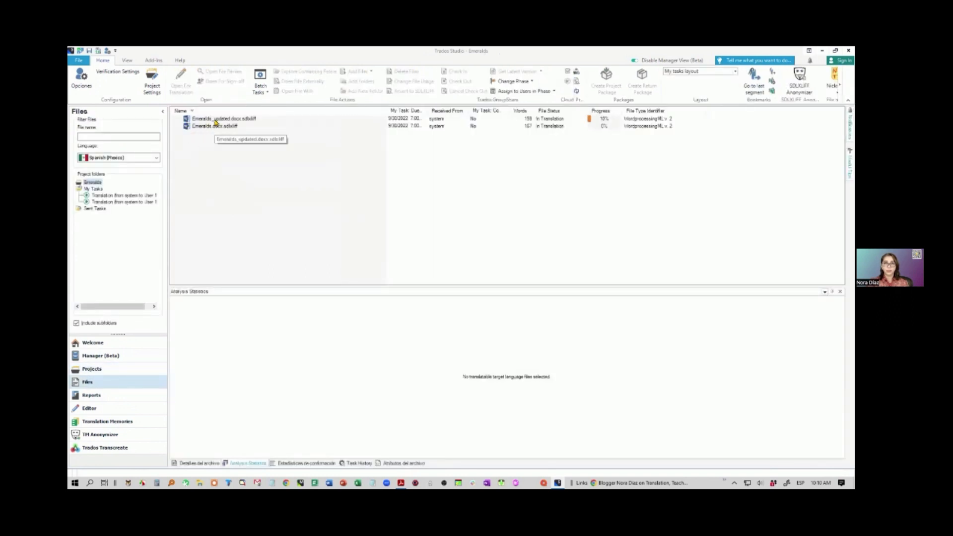
left_click(215, 120)
left_click(215, 126)
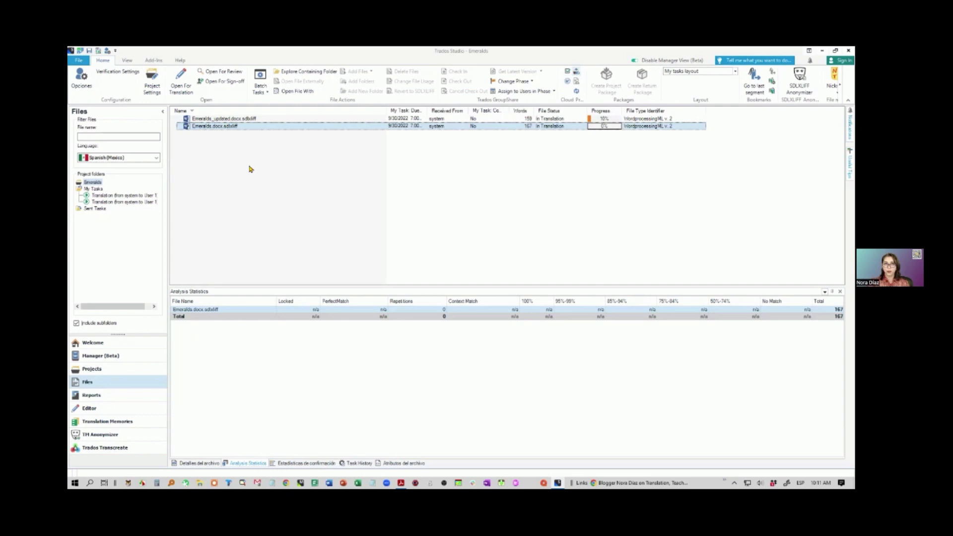
right_click(243, 129)
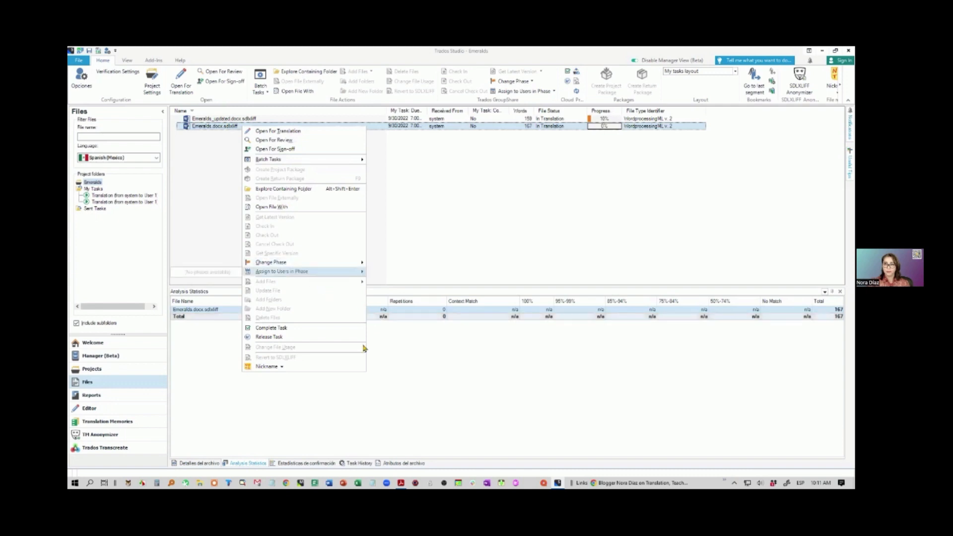
left_click(578, 78)
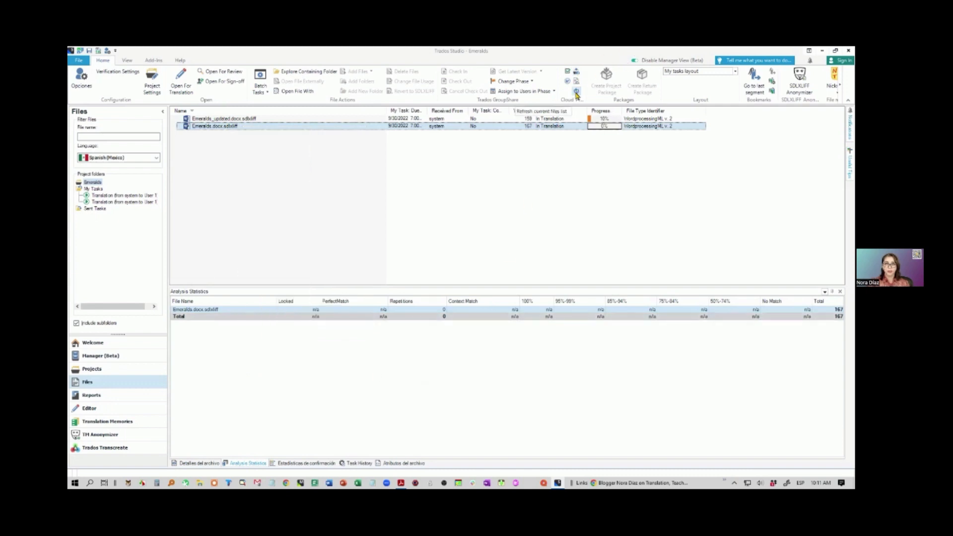
Refresh the cloud project's files list and sign in to RWS ID with the account e-mail and password, re-entering the password
left_click(576, 93)
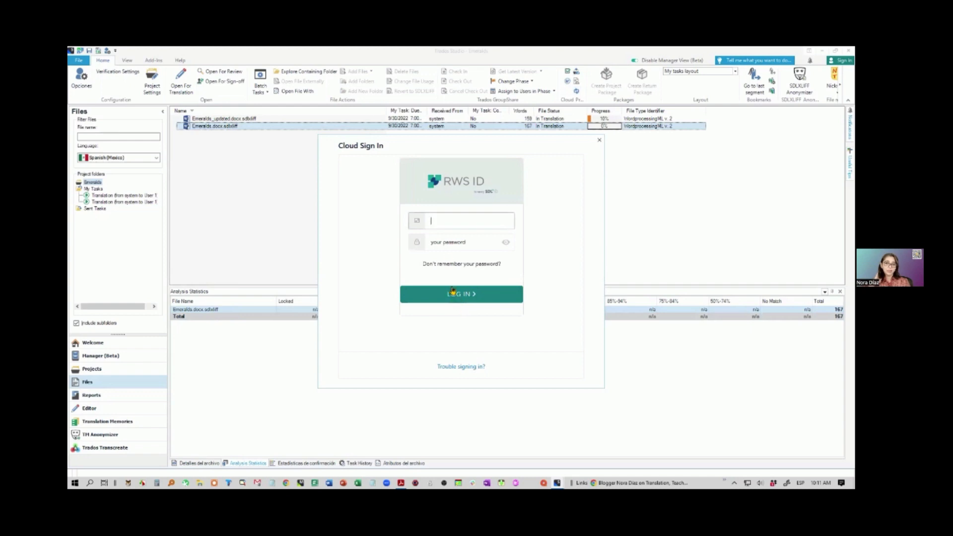
left_click(443, 221)
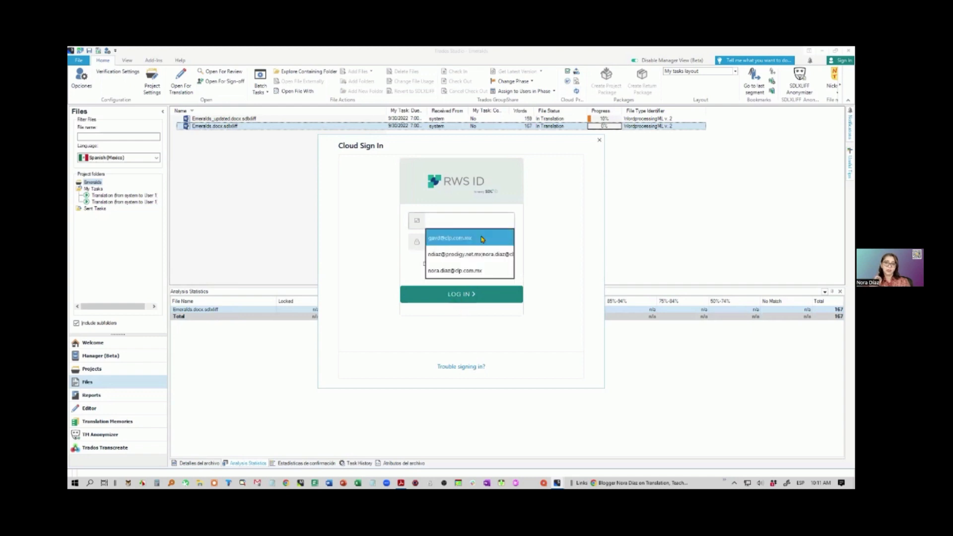
left_click(455, 270)
left_click(449, 242)
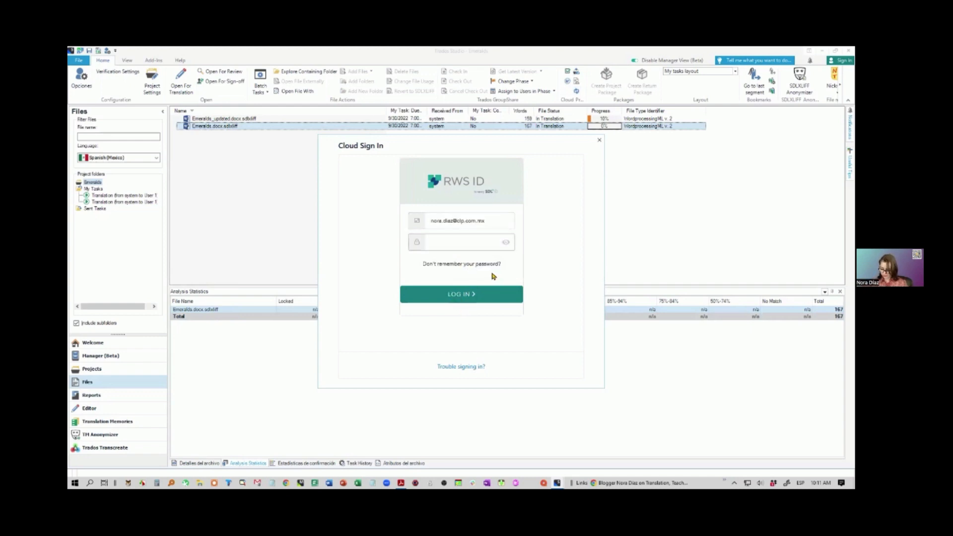
type("•••••••••••••")
left_click(463, 296)
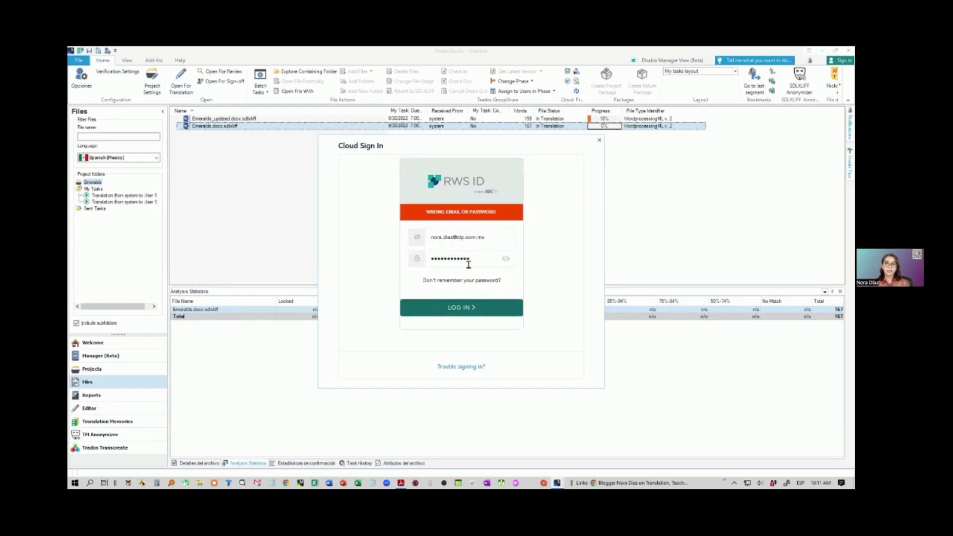
left_click(476, 258)
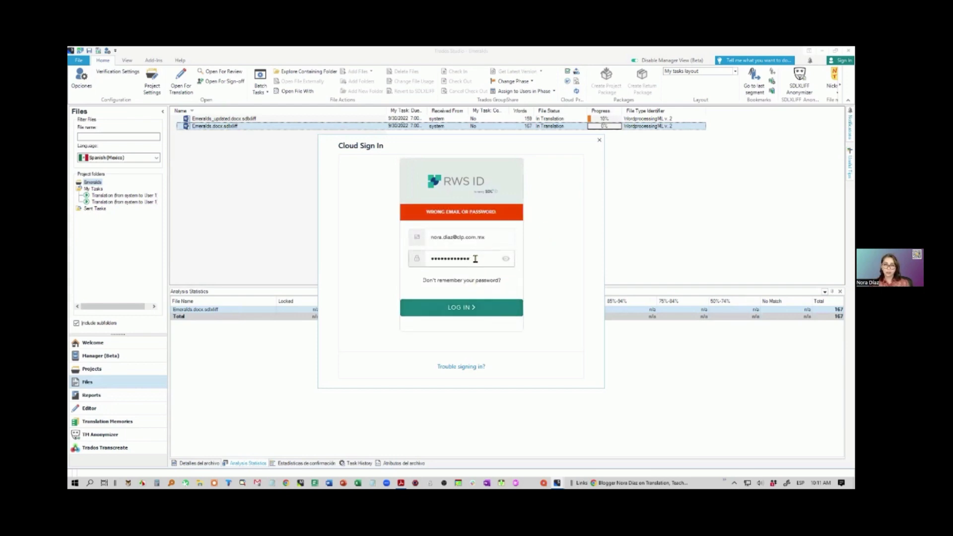
left_click(470, 308)
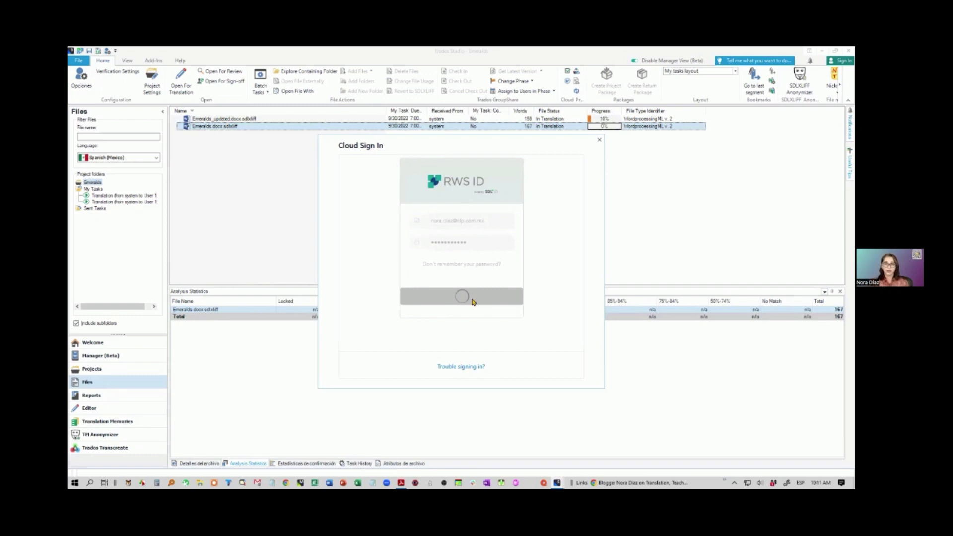
Open the Emeralds project in the browser, log in with the saved RWS ID credentials and dismiss the password-check prompt
left_click(526, 366)
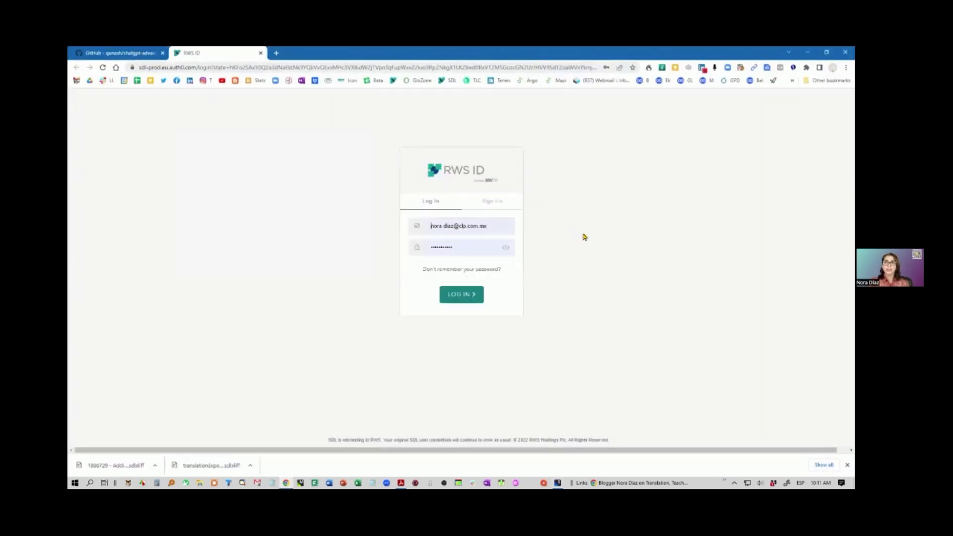
left_click(463, 299)
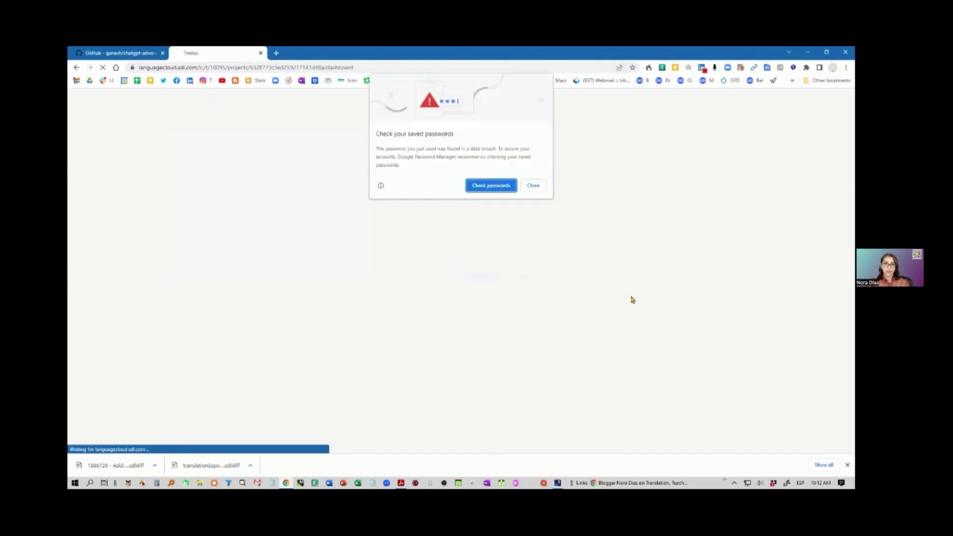
left_click(544, 185)
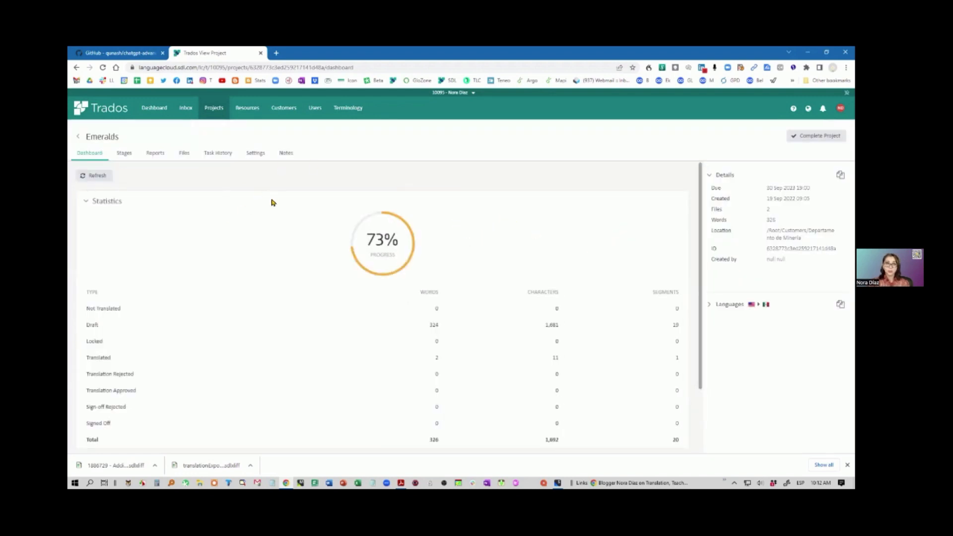
Open the Emeralds.docx translation task from the project's stages in the Online Editor
left_click(122, 158)
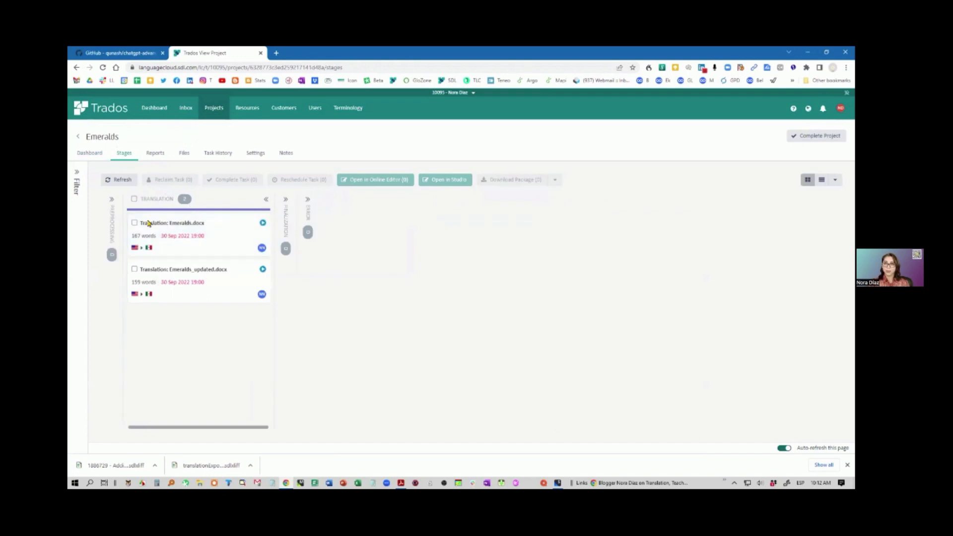
left_click(134, 224)
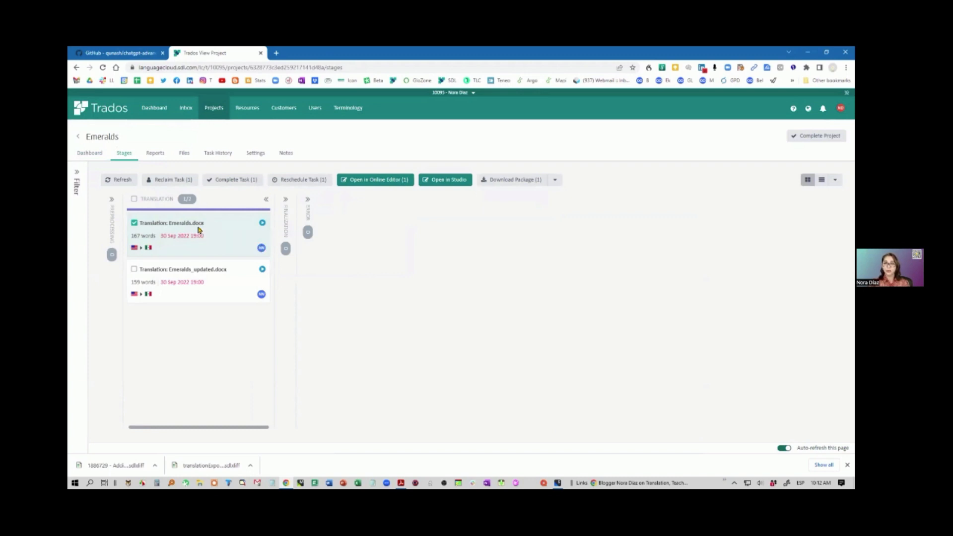
left_click(376, 179)
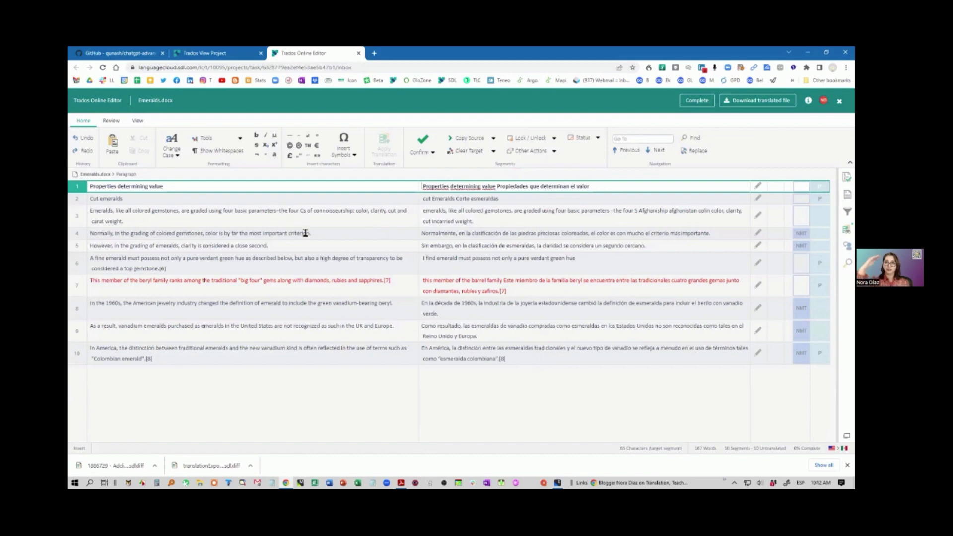
Set the Online Editor to horizontal layout, enable text zoom with larger text, and select the "Cut emeralds" segment
left_click(138, 120)
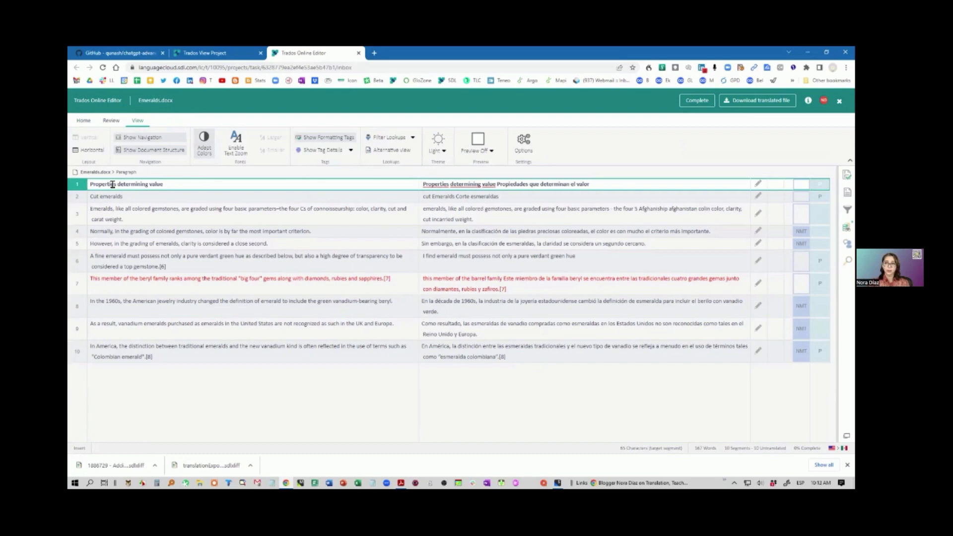
left_click(91, 149)
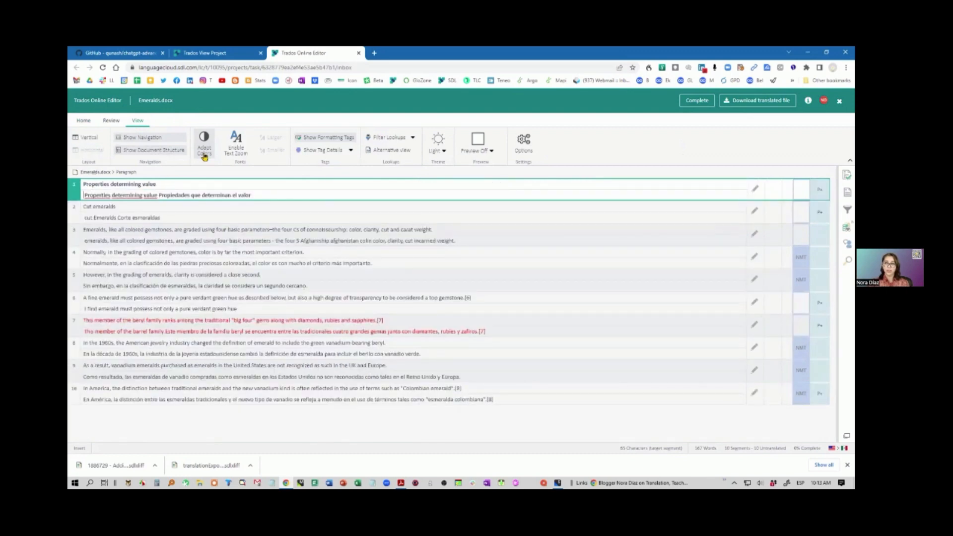
left_click(237, 138)
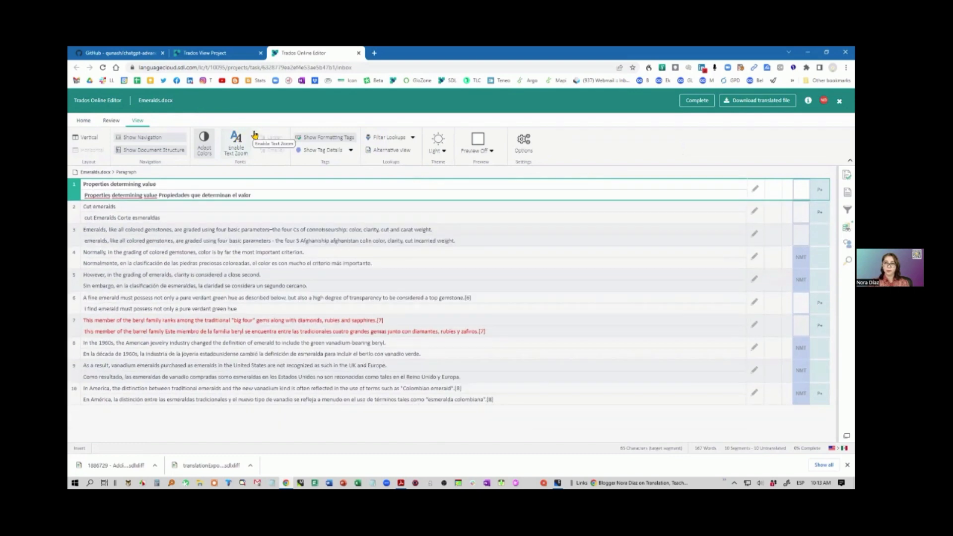
left_click(268, 138)
left_click(268, 139)
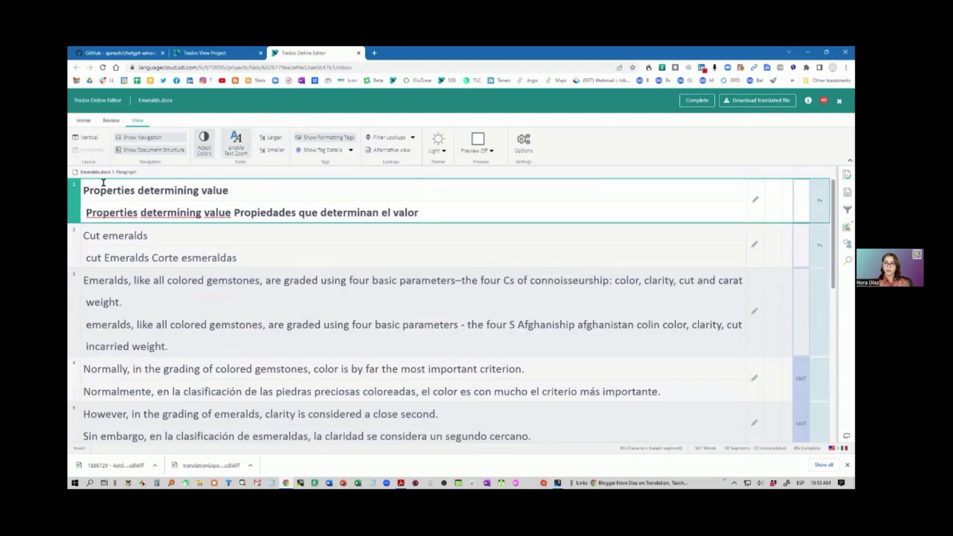
left_click(105, 233)
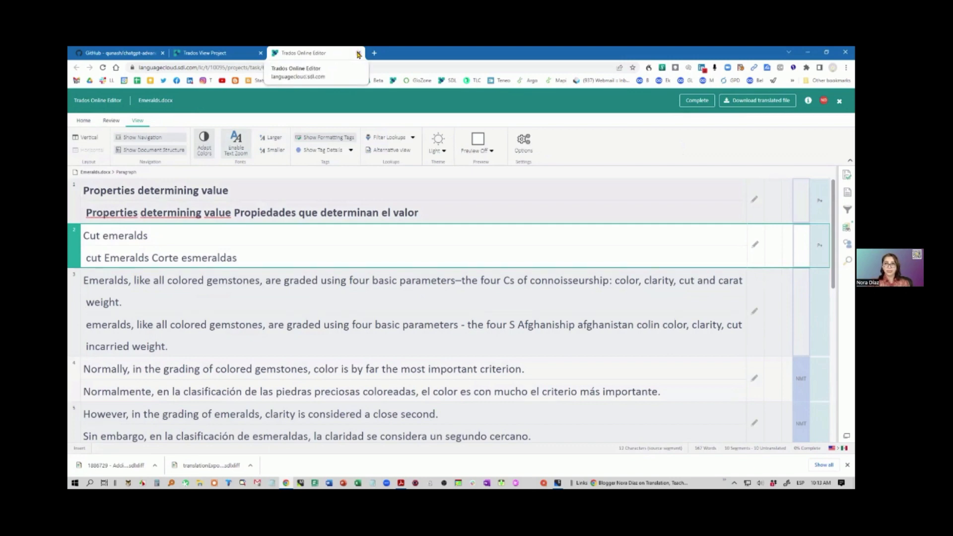
Switch back to Trados Studio and open the LocTools Study Group project's files
left_click(558, 483)
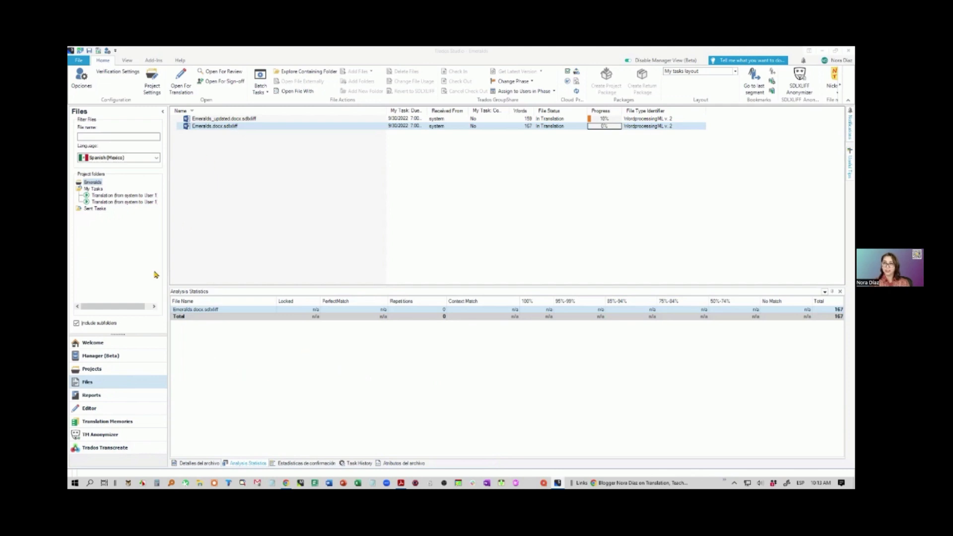
left_click(109, 370)
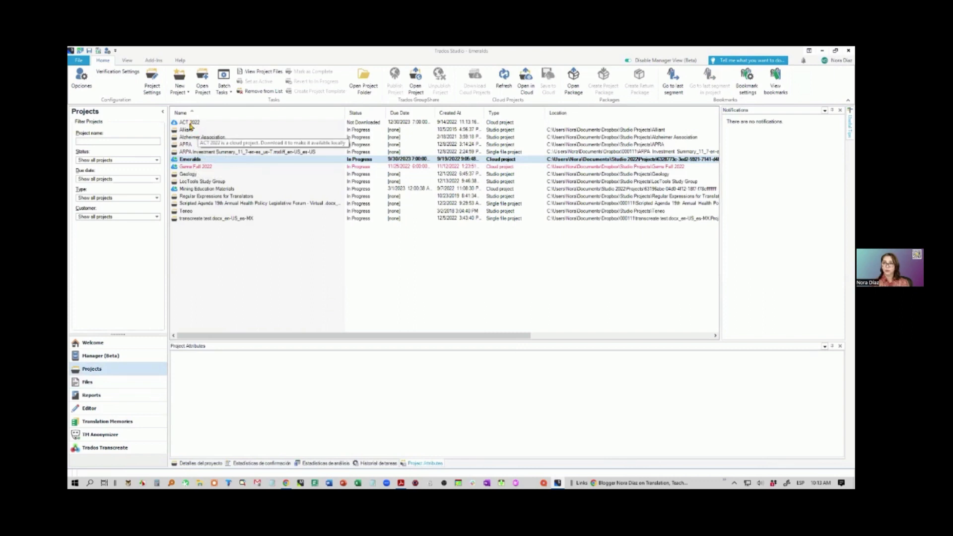
left_click(195, 182)
double_click(195, 183)
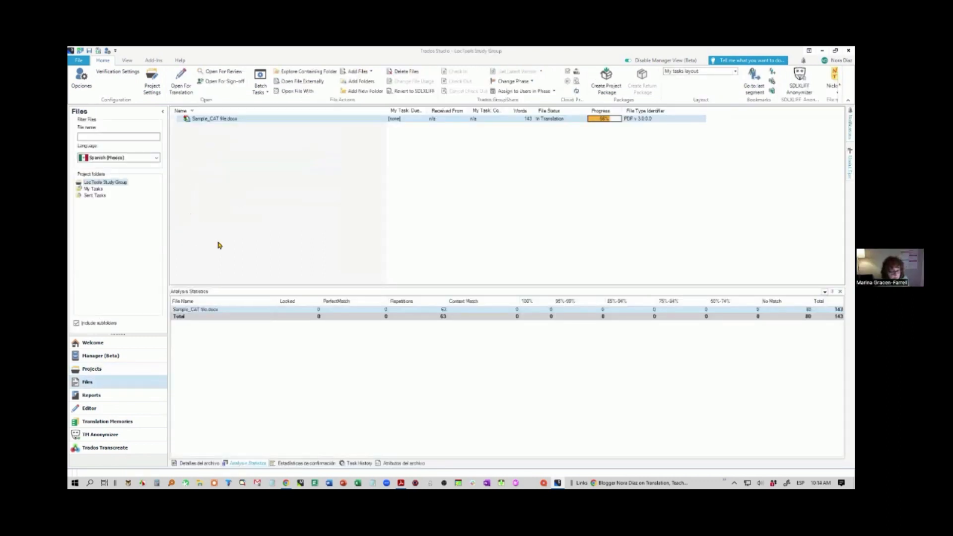
Review the project's Update Main TM report and its Analyze Files report, including totals and file details
left_click(107, 397)
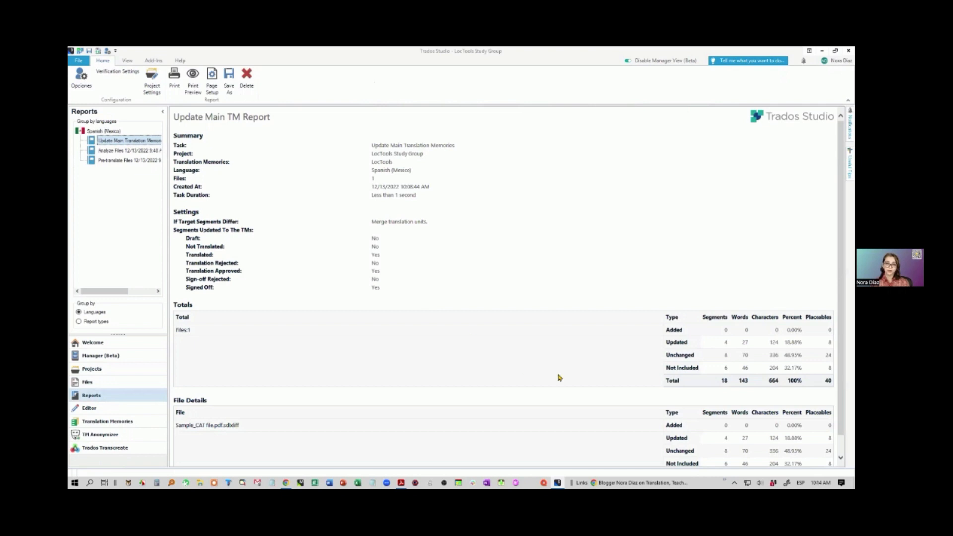
scroll(560, 377, "down", 1)
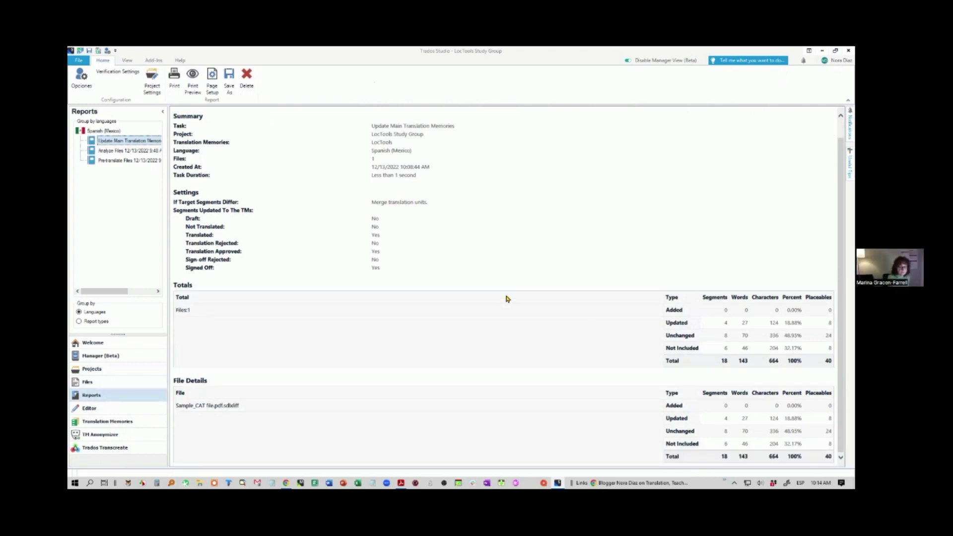
left_click(134, 152)
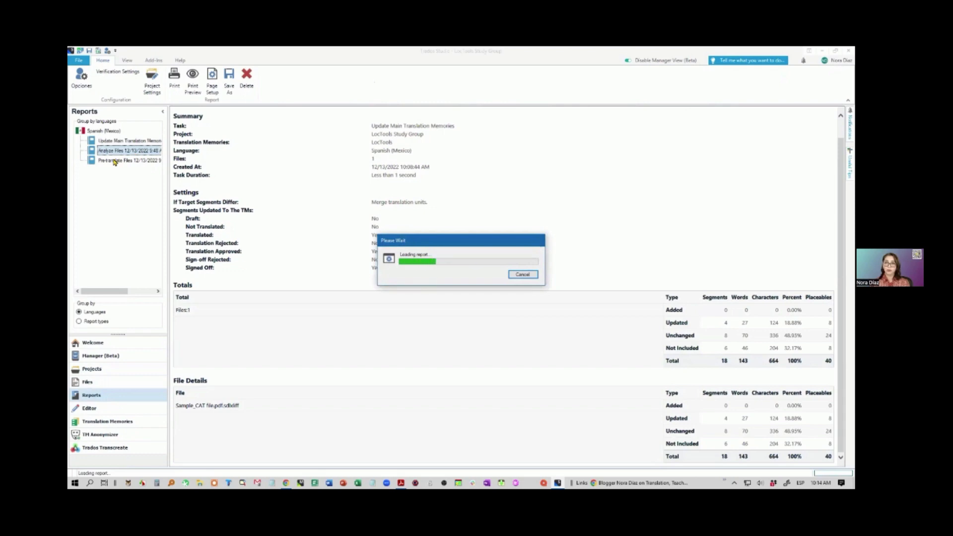
scroll(460, 274, "down", 5)
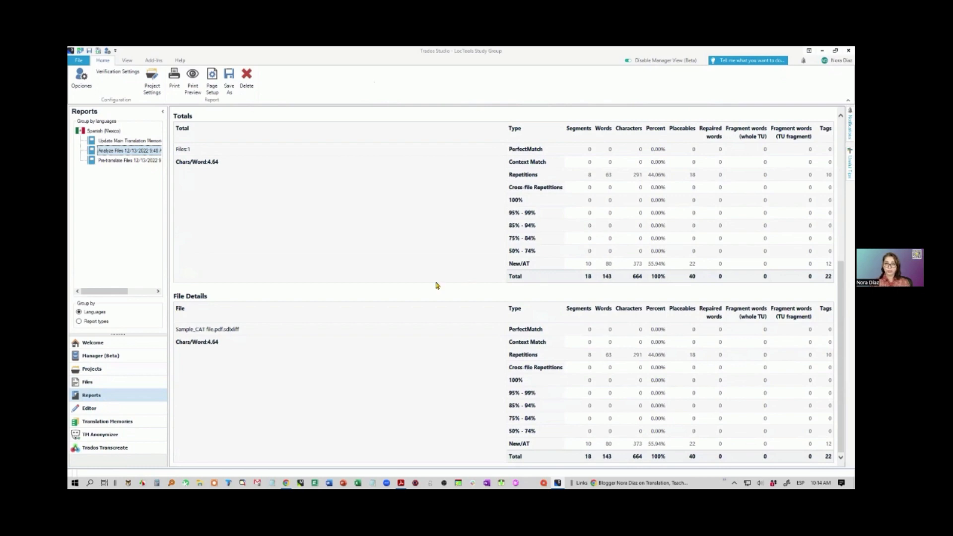
scroll(283, 258, "up", 5)
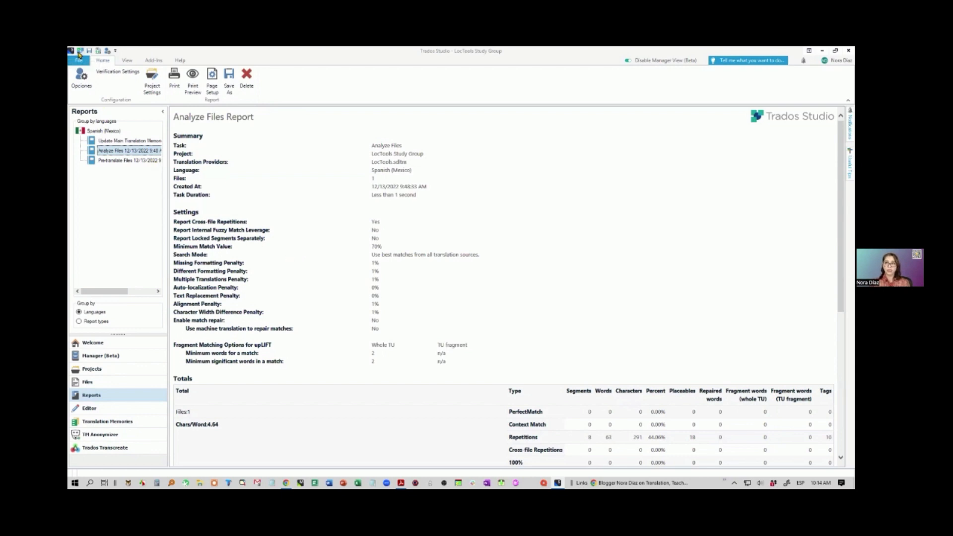
Search the RWS AppStore for "Analy", view the Trados Analyse app's description, and close the store
left_click(78, 52)
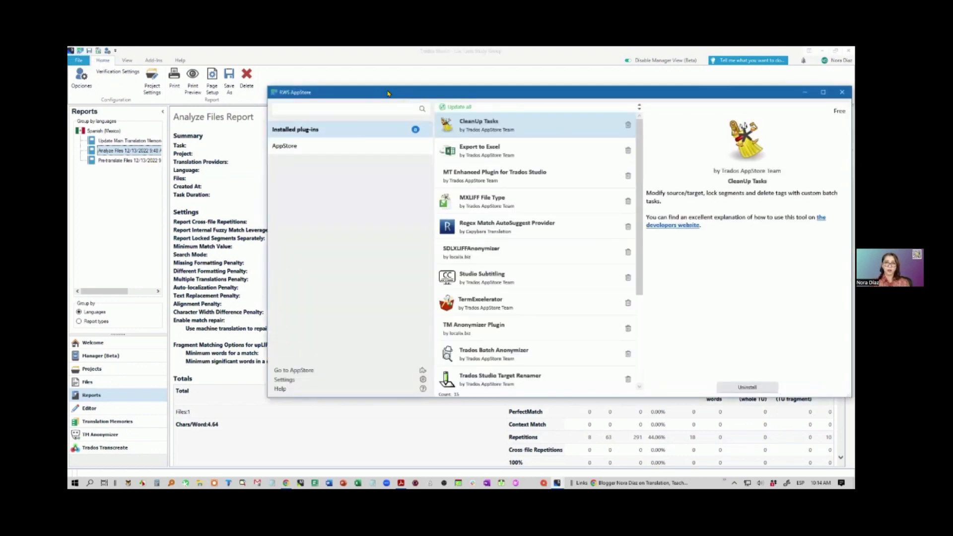
left_click_drag(388, 93, 308, 92)
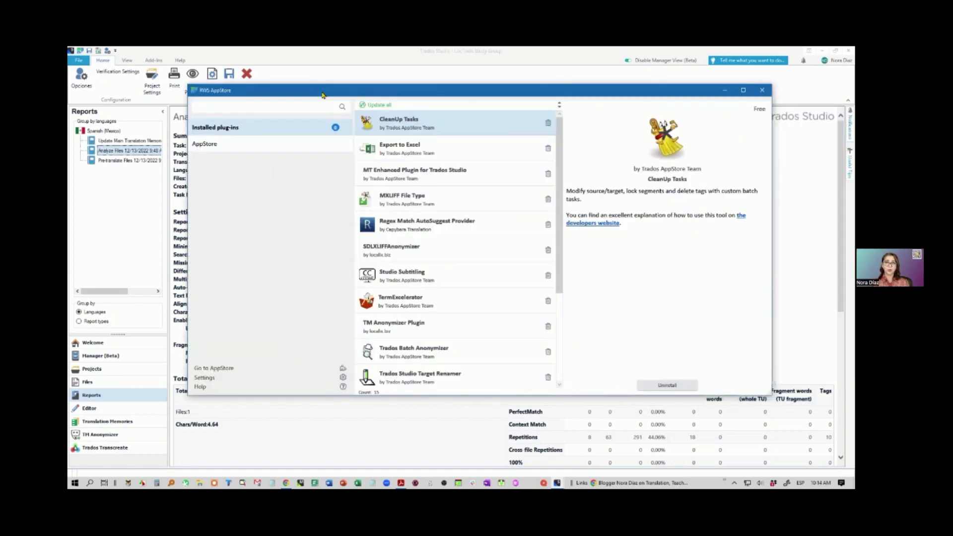
left_click(227, 151)
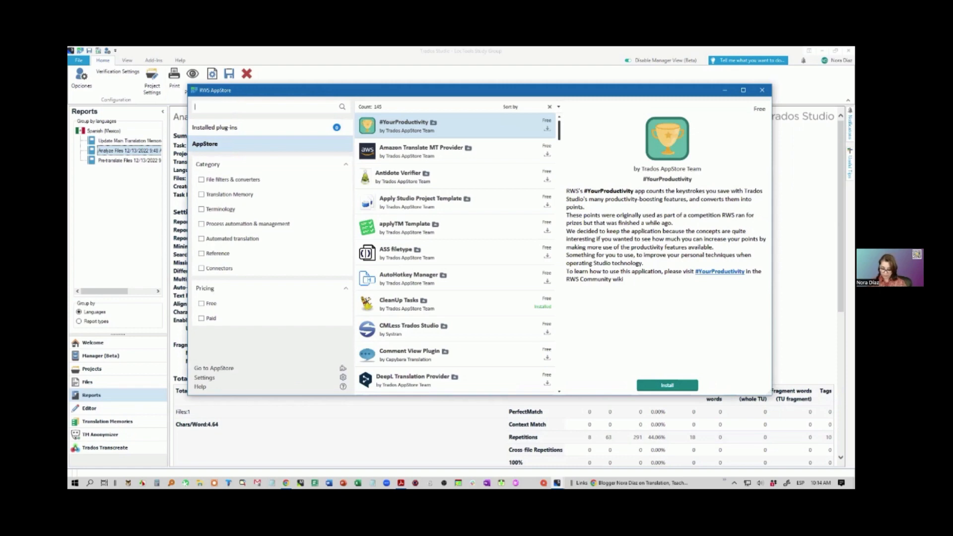
type("Analy")
key("Return")
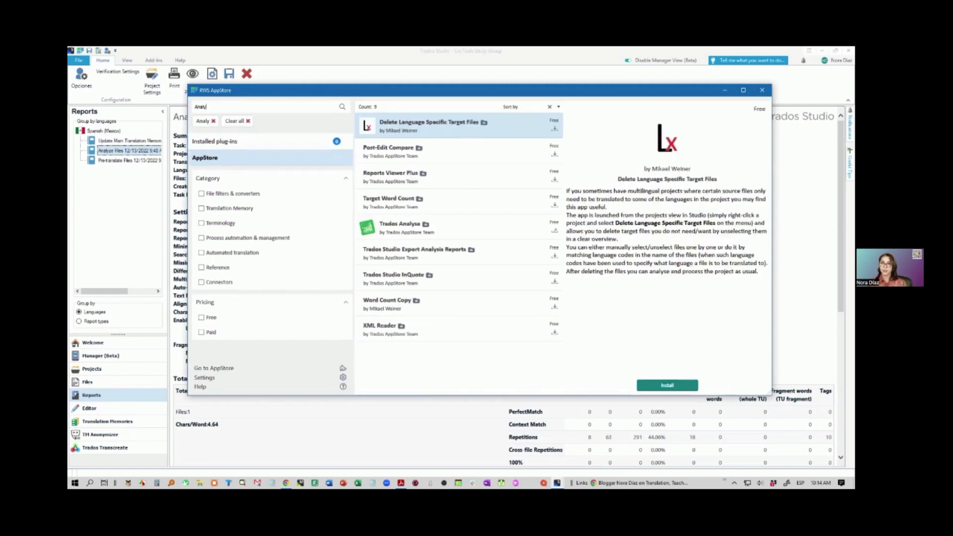
left_click(399, 230)
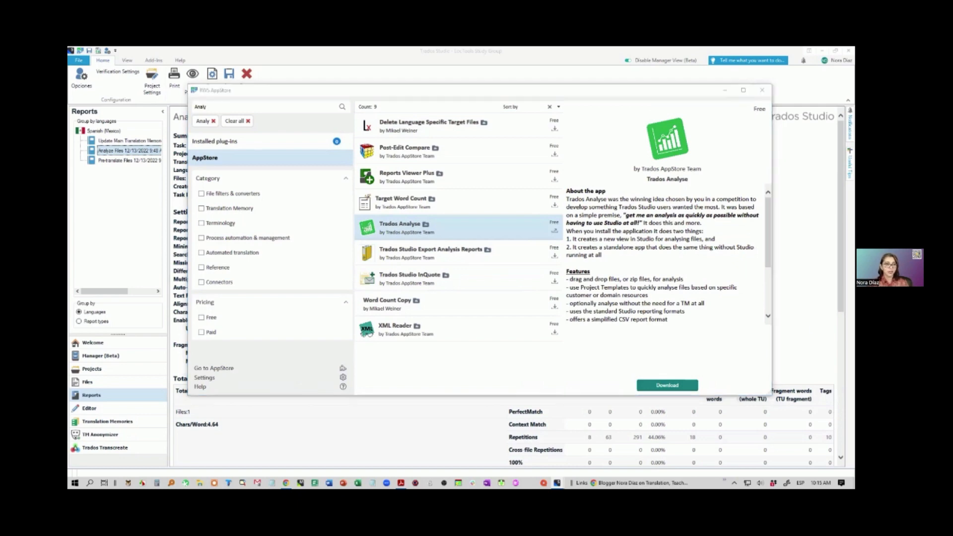
left_click(757, 92)
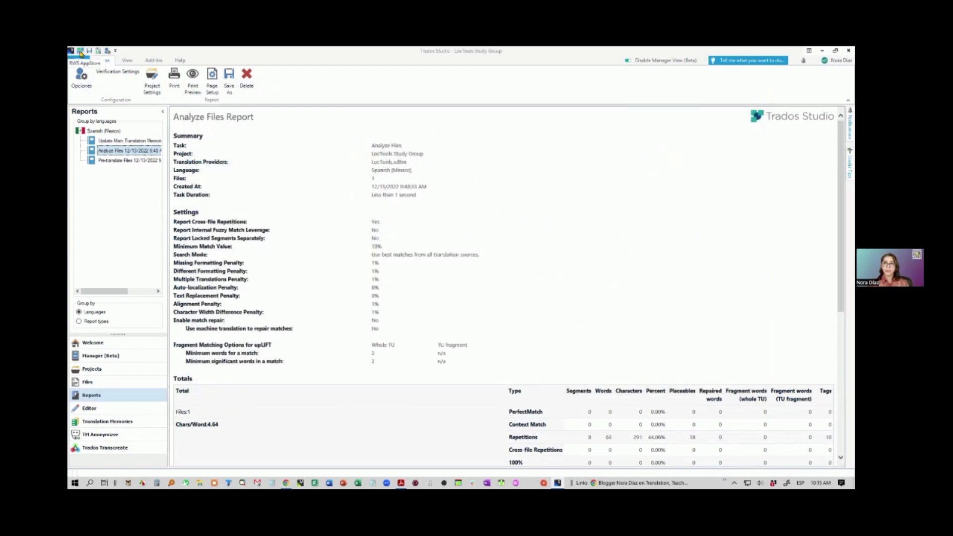
Open the Regular Expressions for Translators project and show its documents in the Editor view
left_click(97, 343)
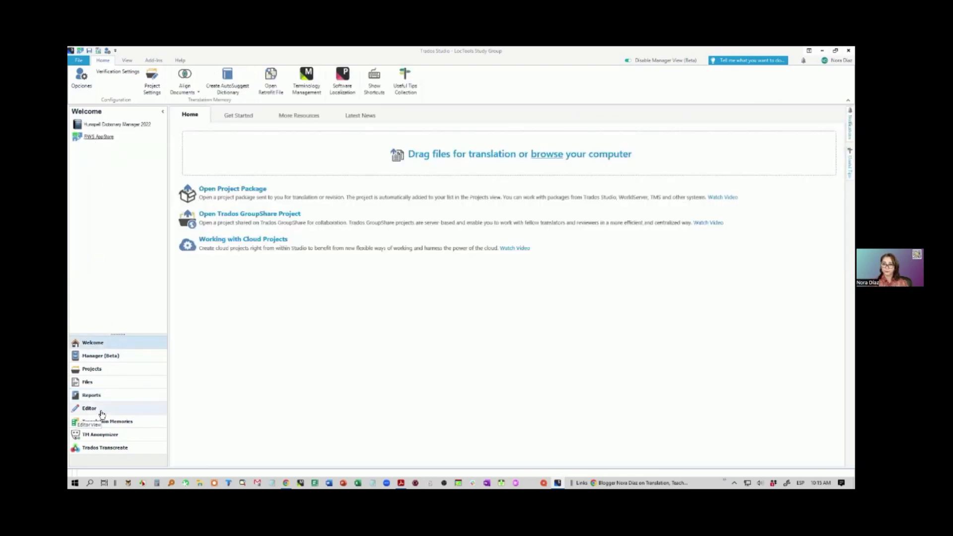
left_click(99, 371)
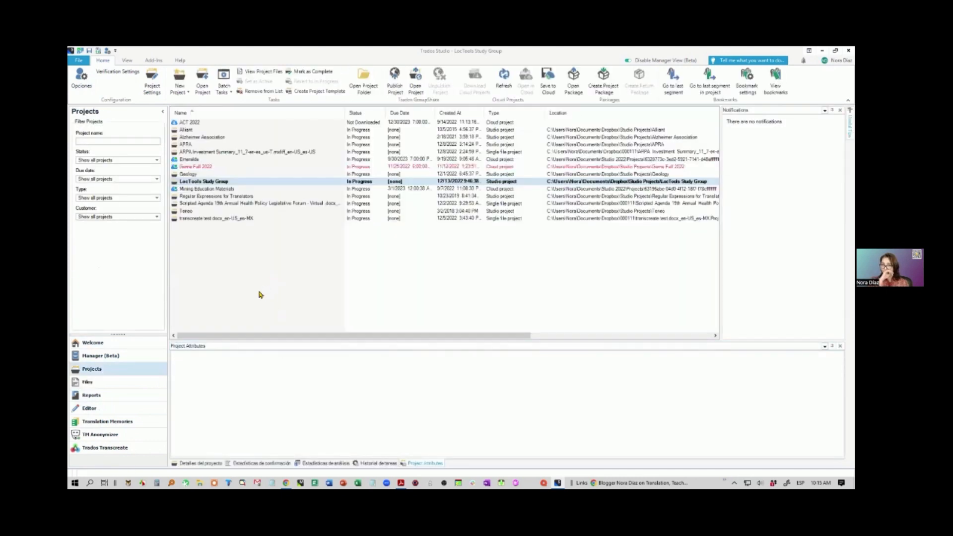
double_click(234, 197)
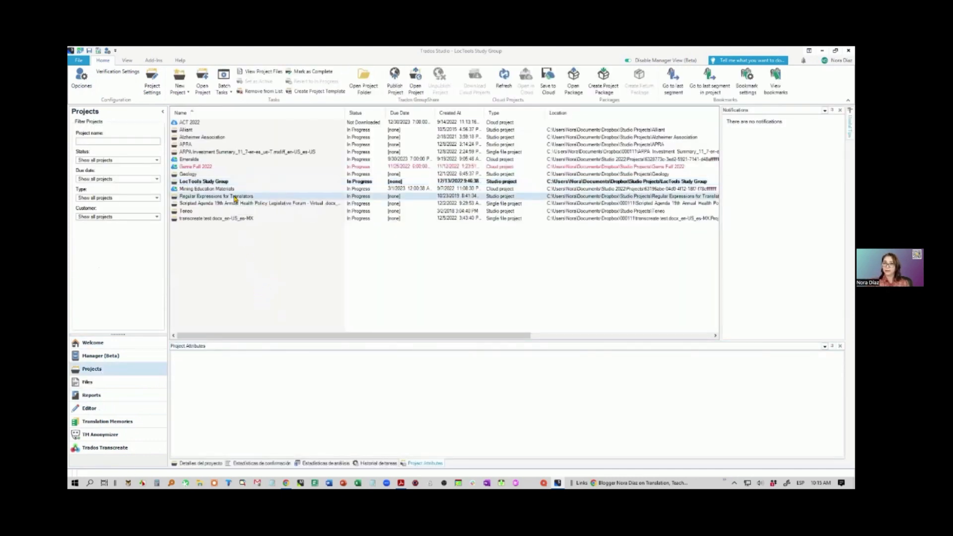
left_click(96, 410)
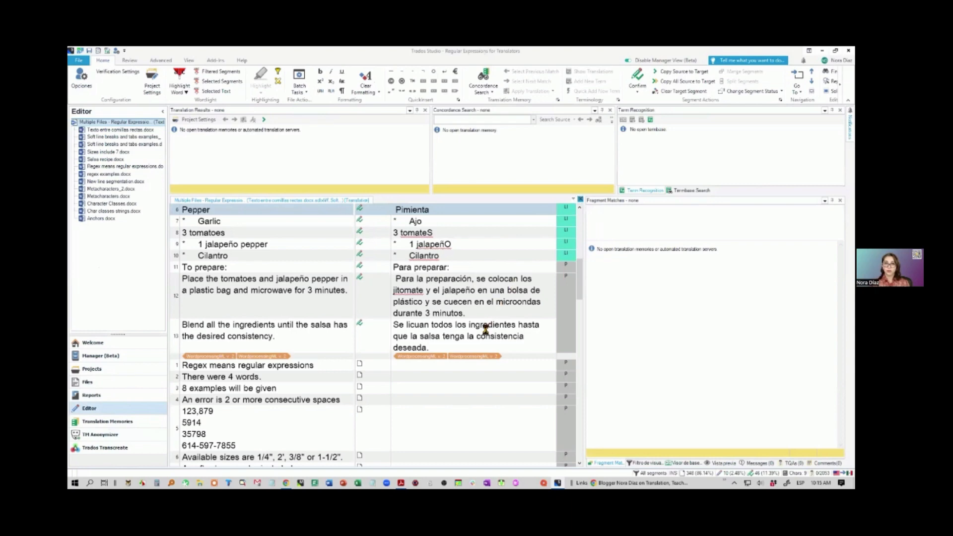
Select all the project's files, from Texto entre comillas rectas to Anchors, and open them together for translation
left_click(94, 383)
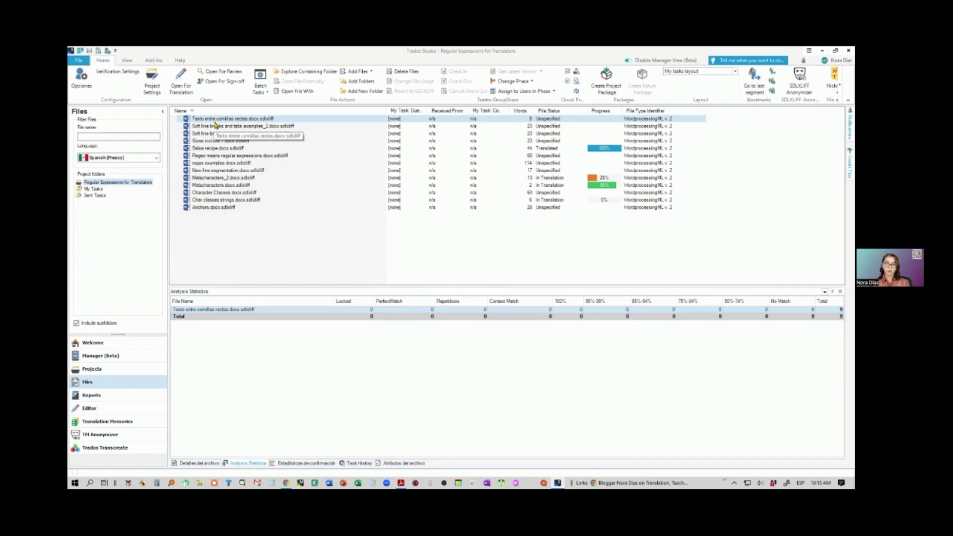
left_click(205, 208, "shift")
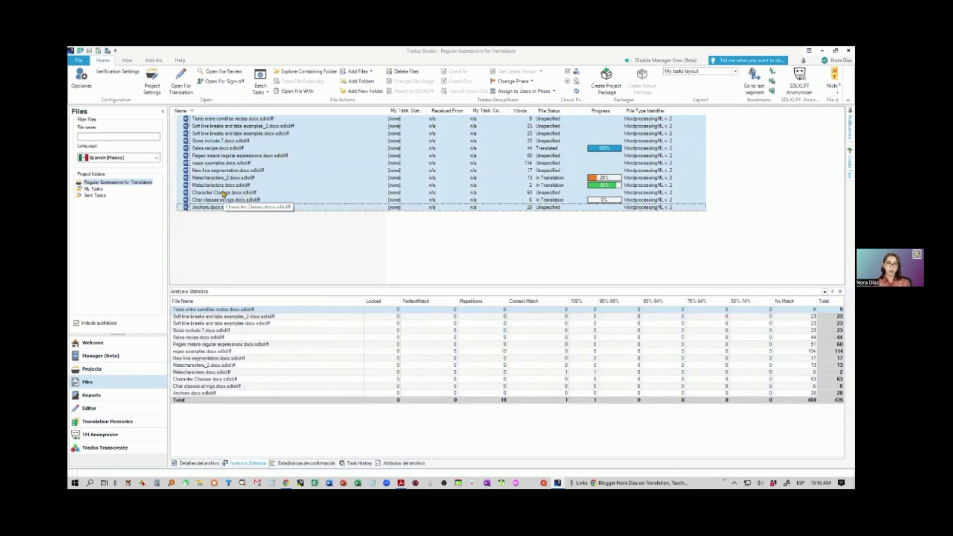
left_click(184, 86)
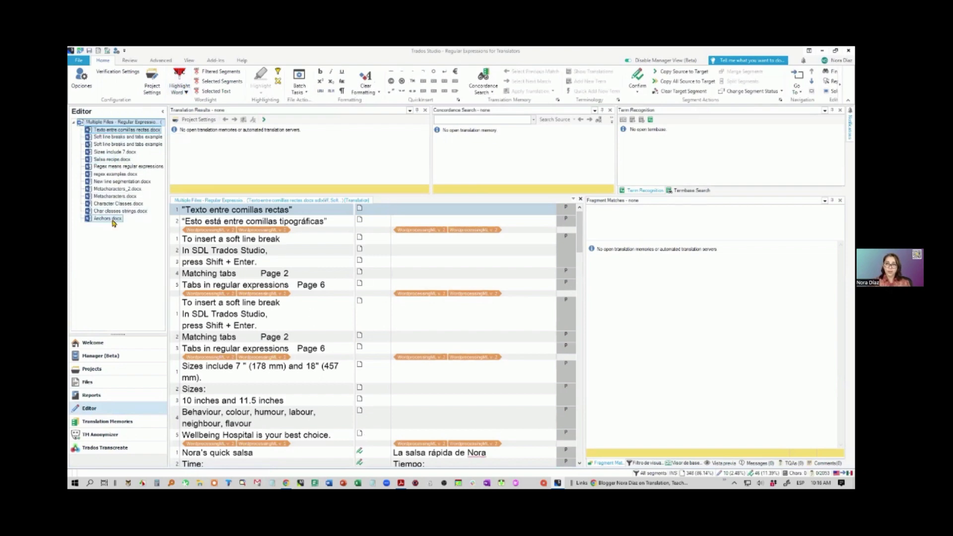
Examine how the merged documents follow one another in the editor, visiting regex examples.docx and Metacharacters.docx and returning to the beginning
scroll(481, 294, "down", 12)
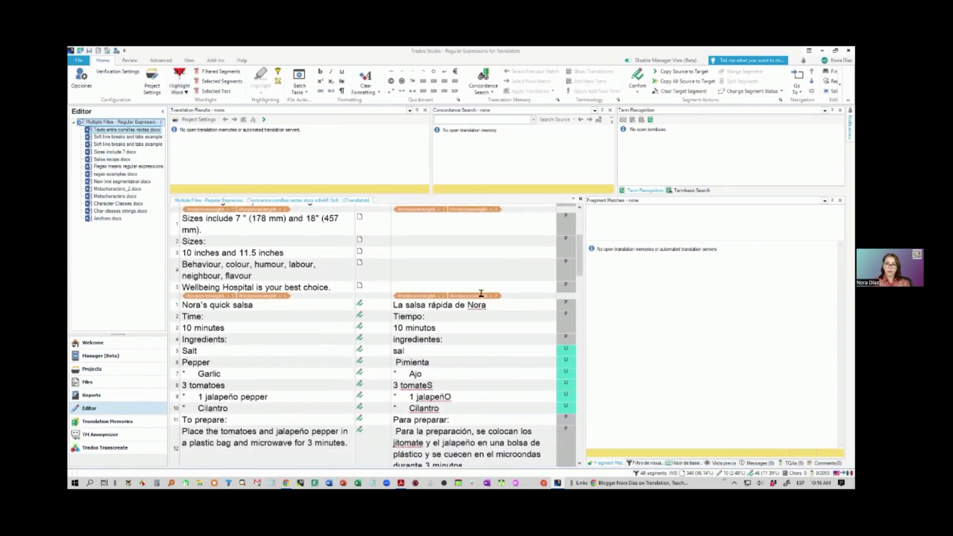
scroll(481, 294, "down", 5)
left_click_drag(579, 295, 579, 246)
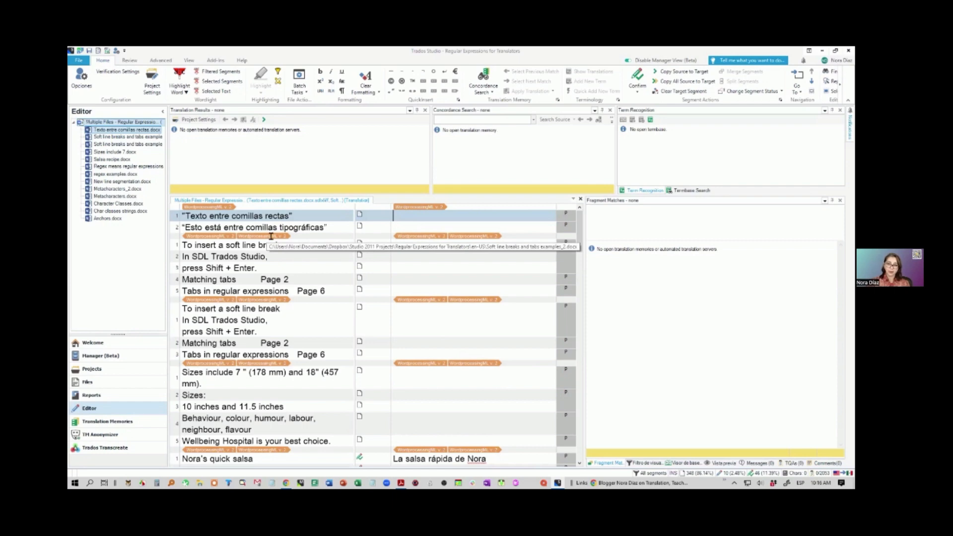
left_click(115, 173)
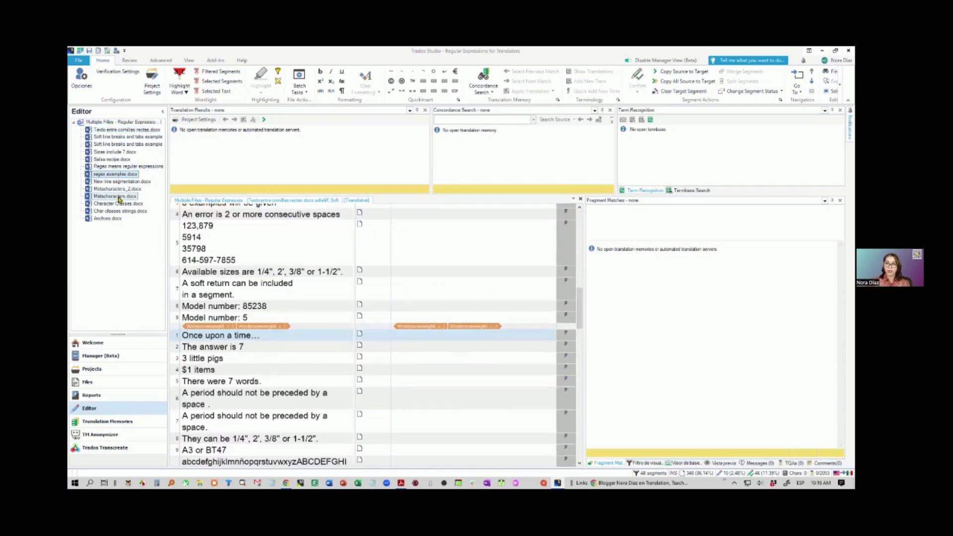
left_click(119, 197)
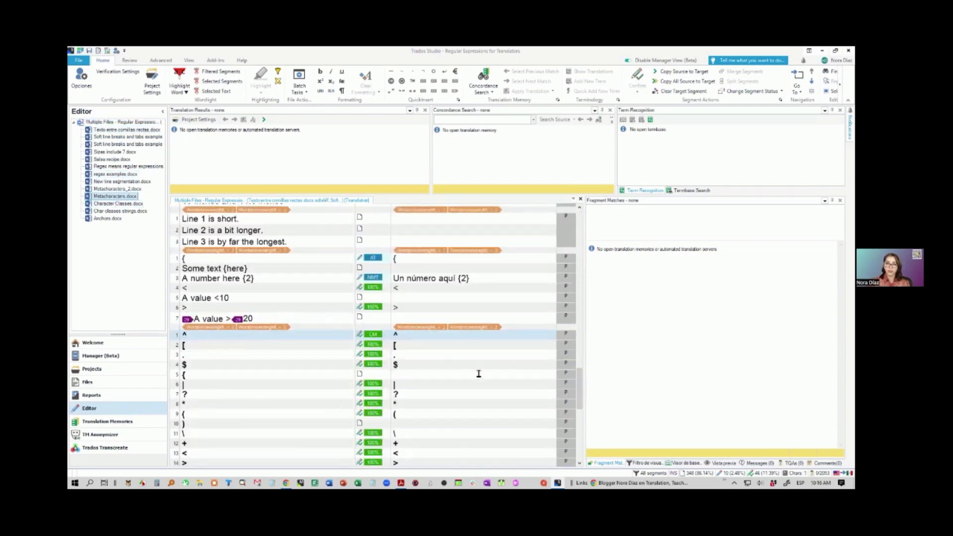
scroll(475, 362, "up", 5)
scroll(475, 362, "up", 2)
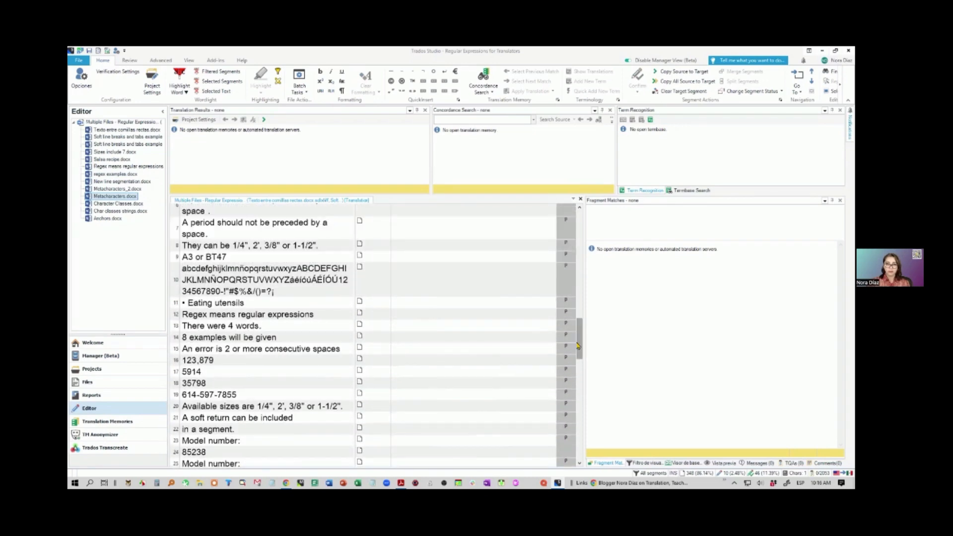
left_click_drag(579, 346, 580, 202)
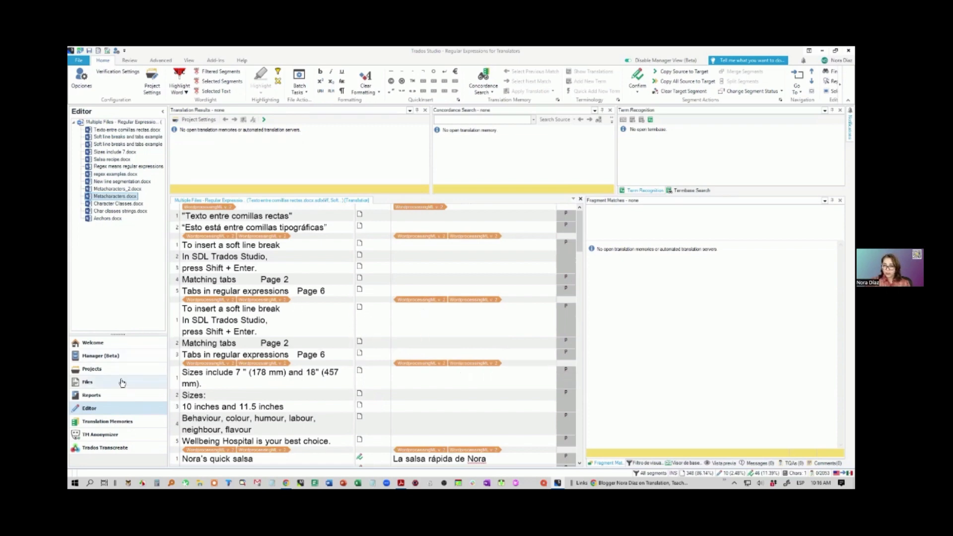
Open the Sample_CAT file from the LocTools Study Group project for translation, reverting the native file to SDLXLIFF format
left_click(92, 368)
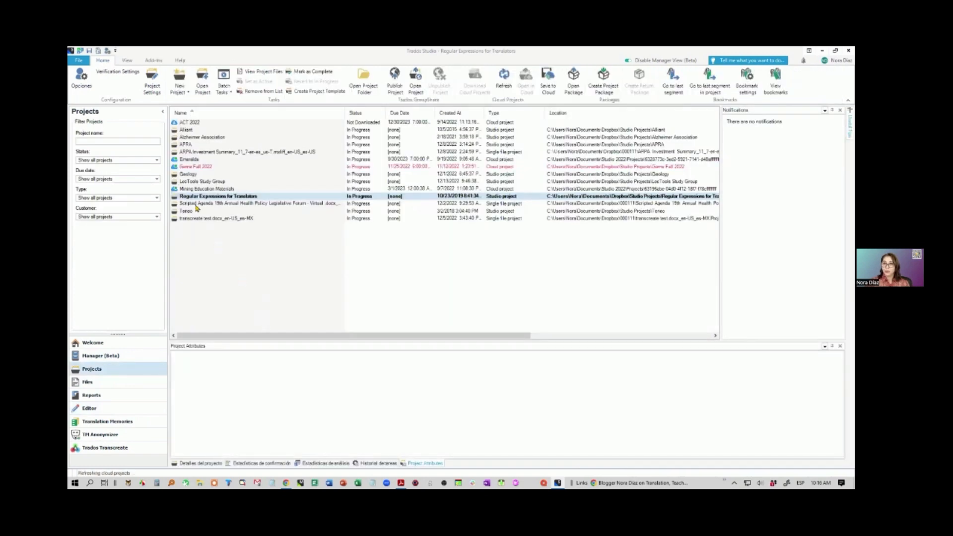
left_click(190, 182)
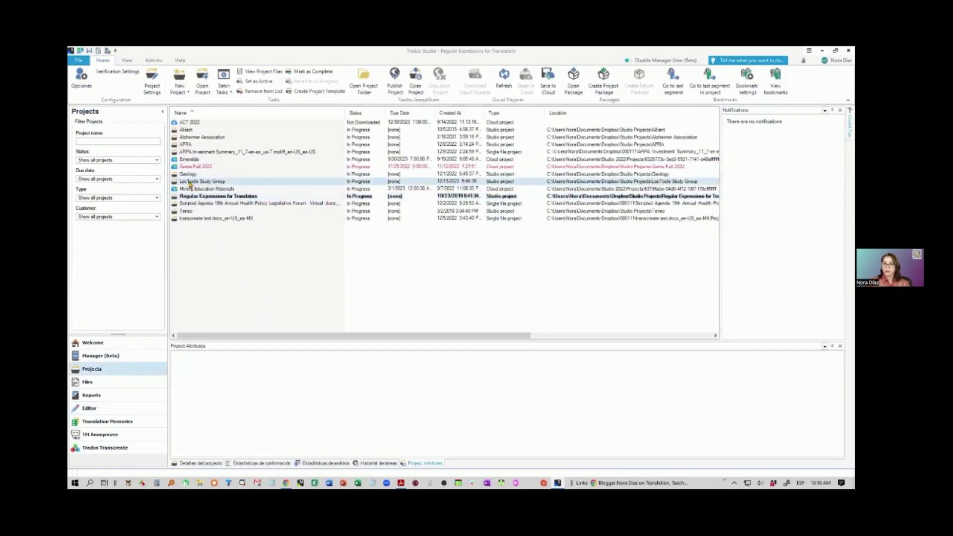
double_click(190, 183)
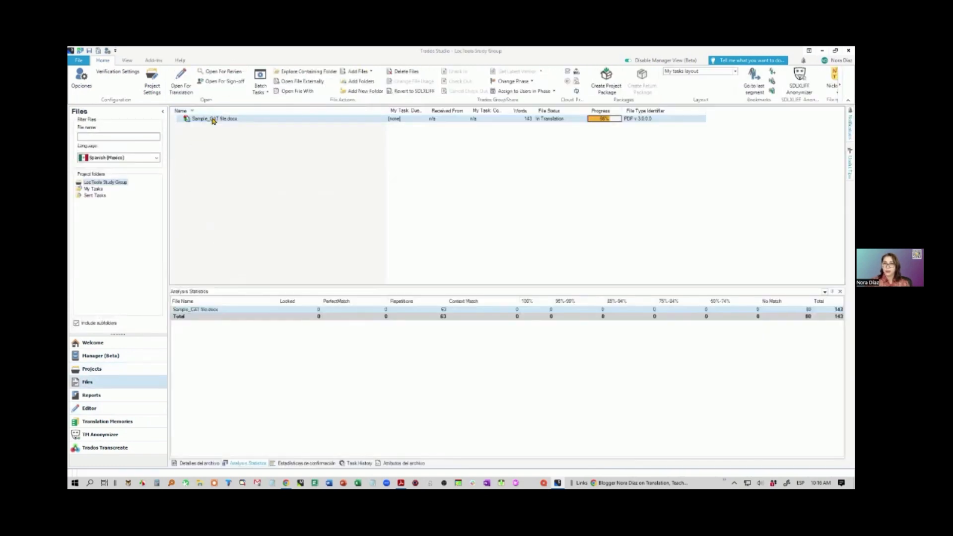
double_click(212, 119)
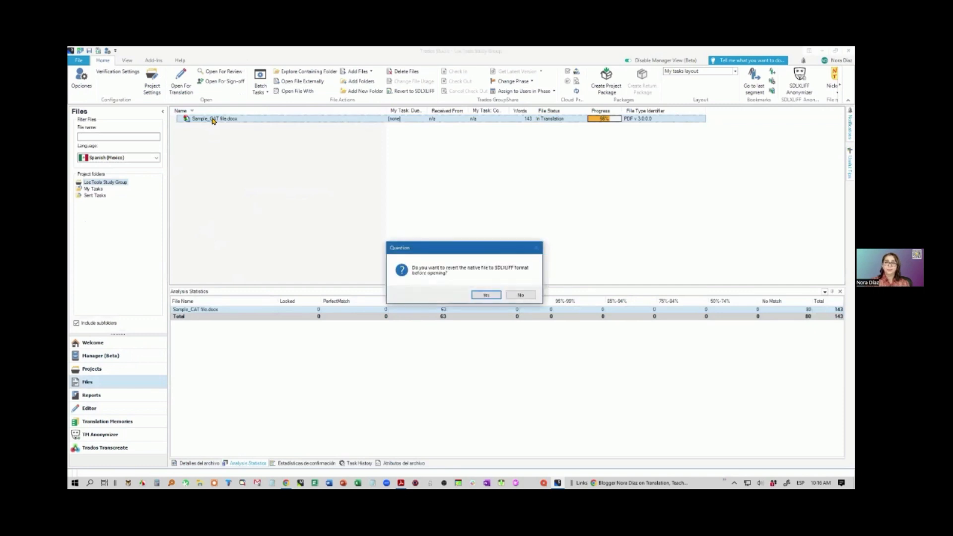
left_click(485, 293)
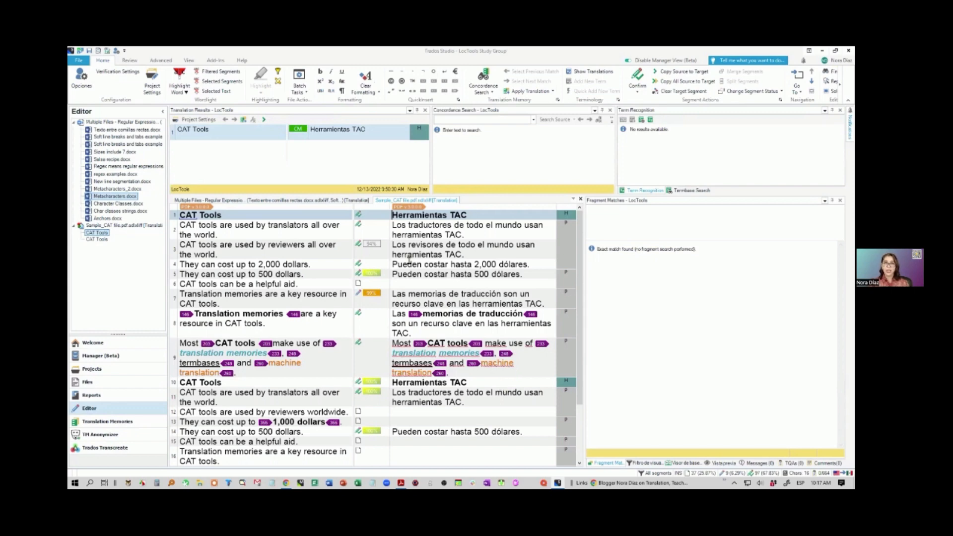
Bring up the Advanced Display Filter 2.0 for the sample file and look over its unfiltered segments
left_click(129, 61)
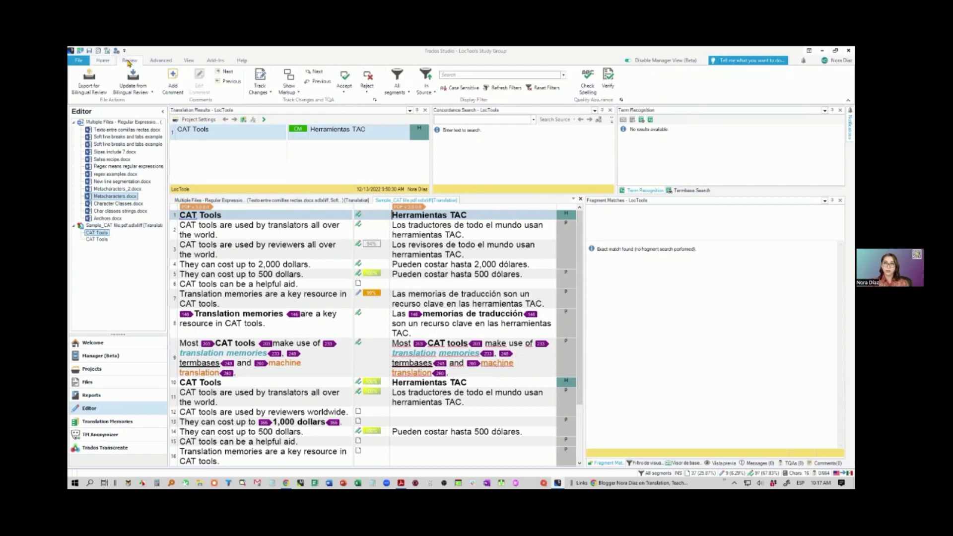
left_click(189, 61)
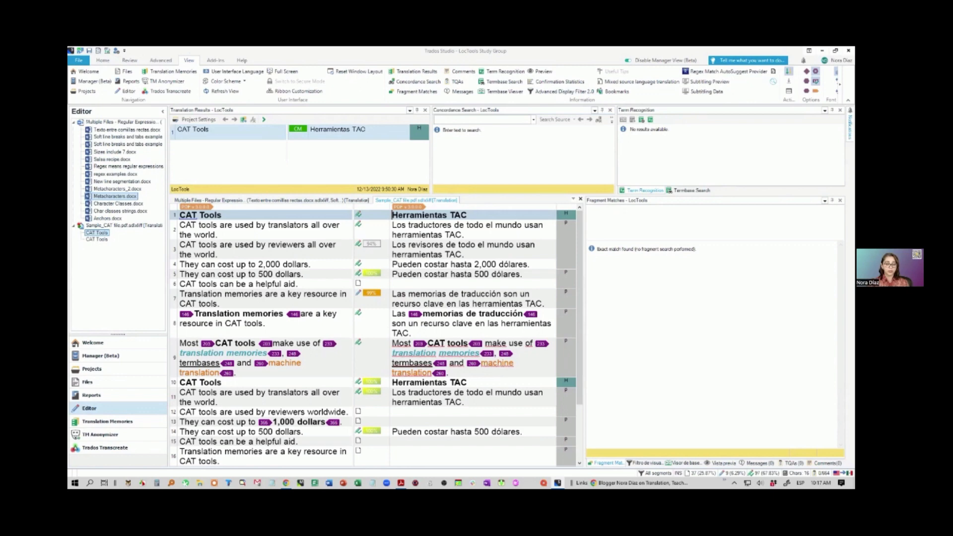
left_click(647, 464)
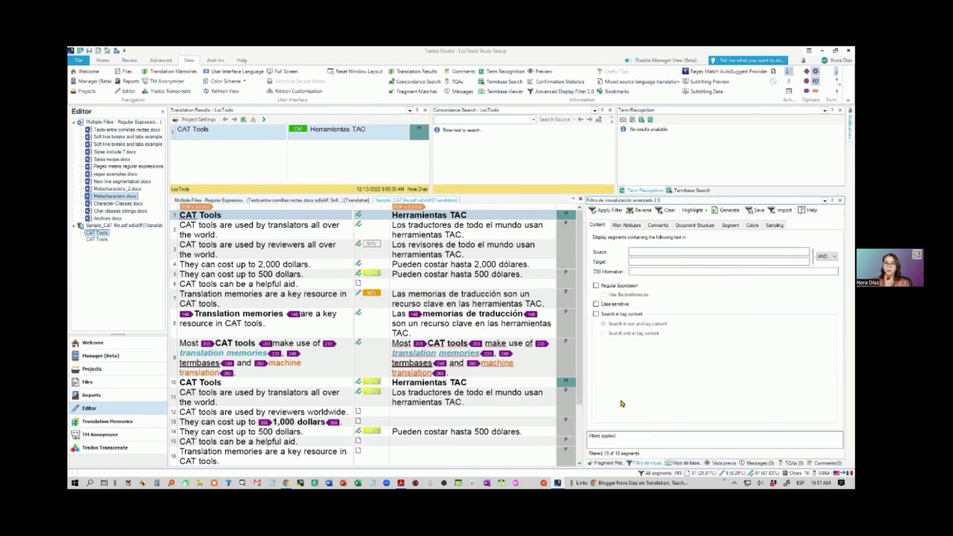
scroll(485, 305, "down", 3)
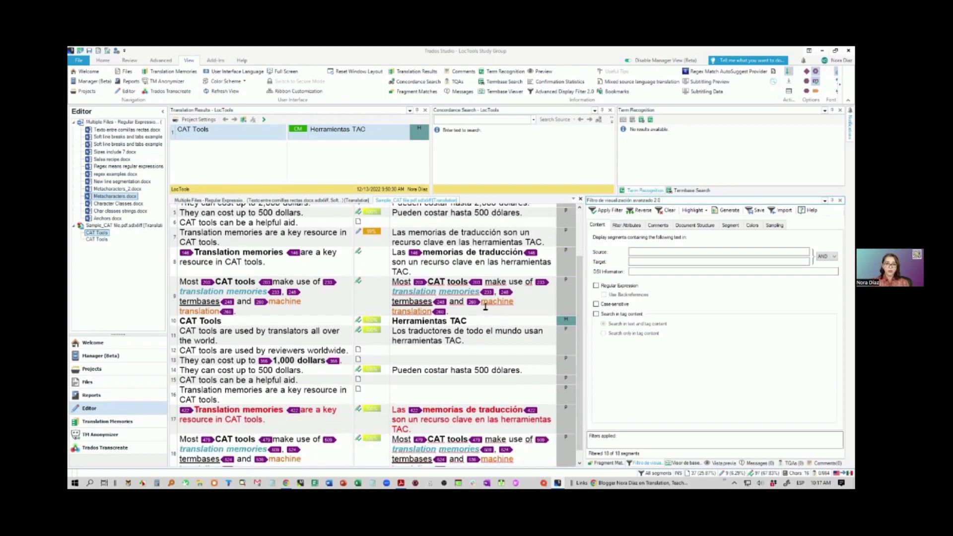
scroll(485, 306, "up", 3)
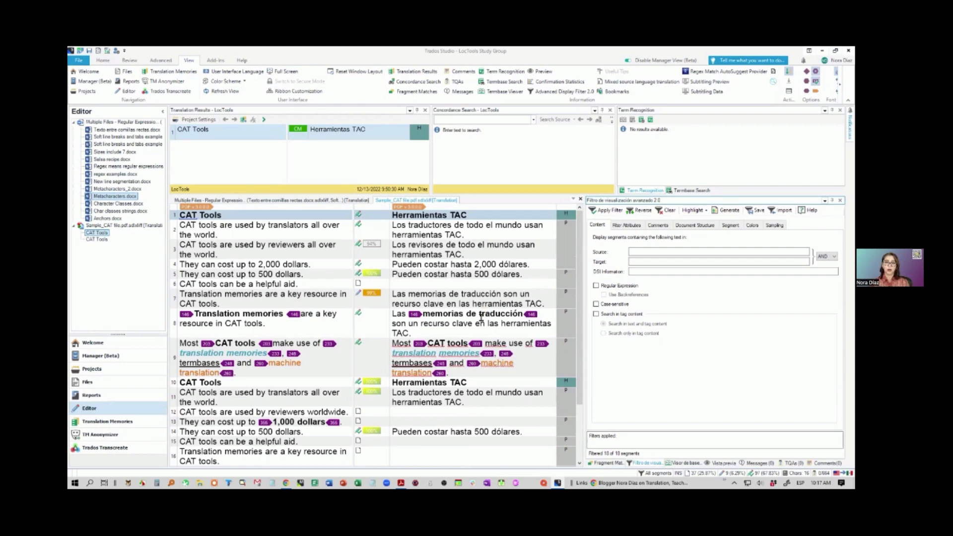
Choose all repetitions and the Translated status as filter attributes in the advanced display filter
left_click(626, 226)
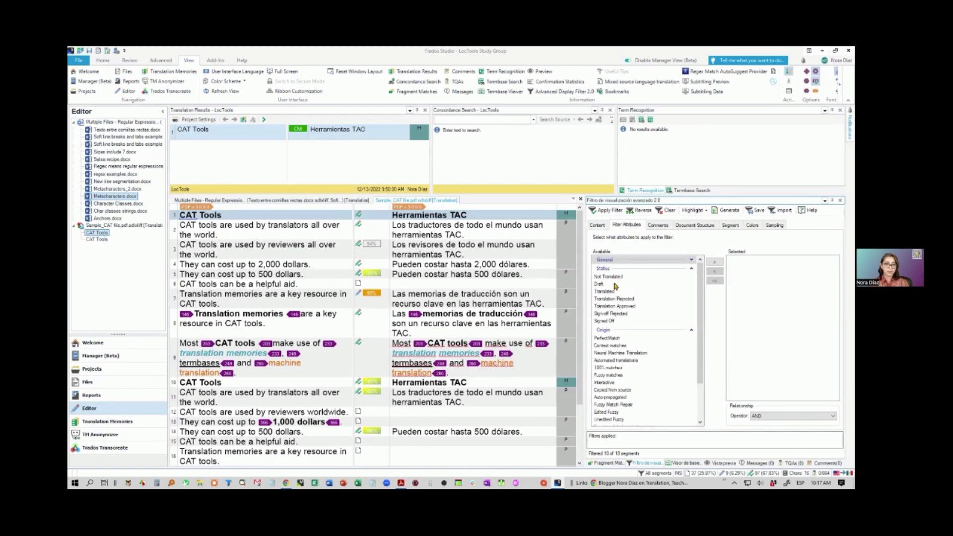
scroll(615, 343, "down", 2)
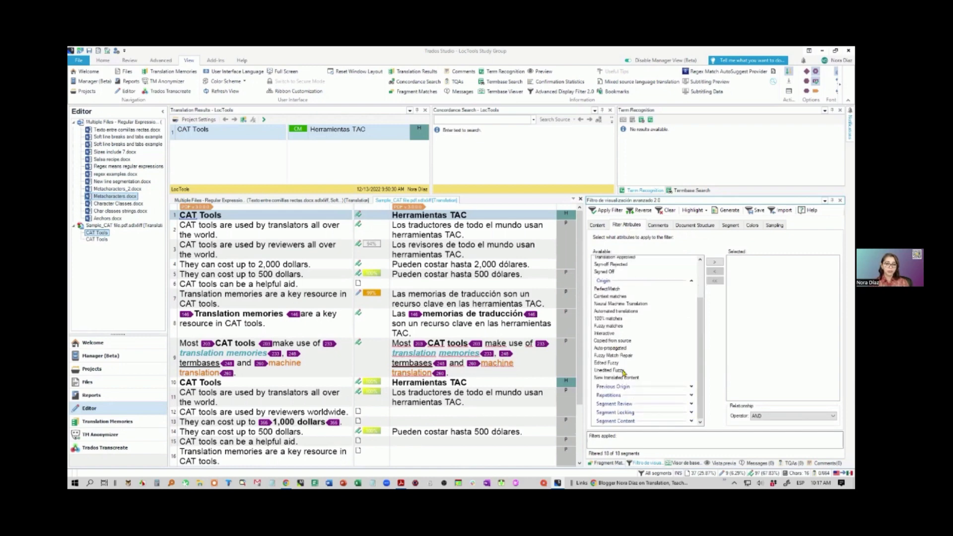
left_click(689, 396)
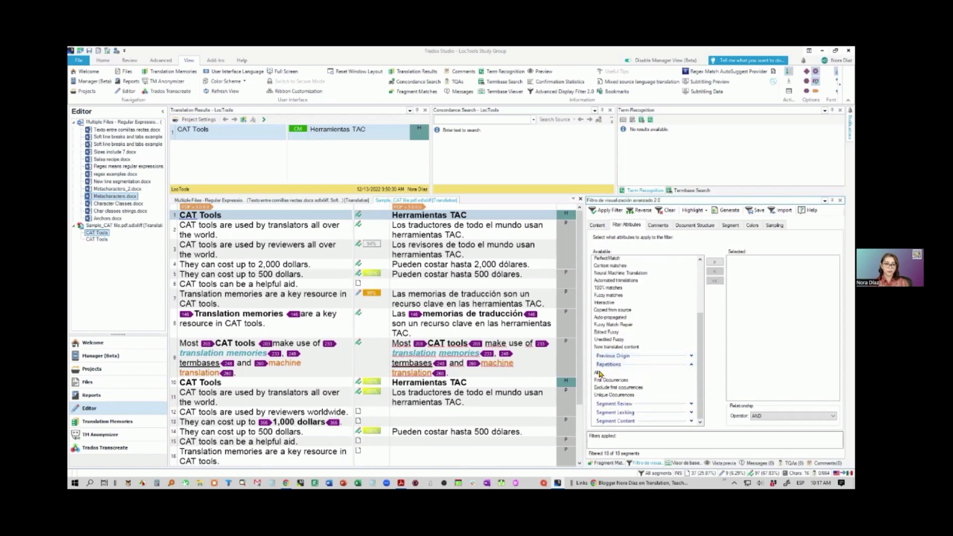
double_click(598, 373)
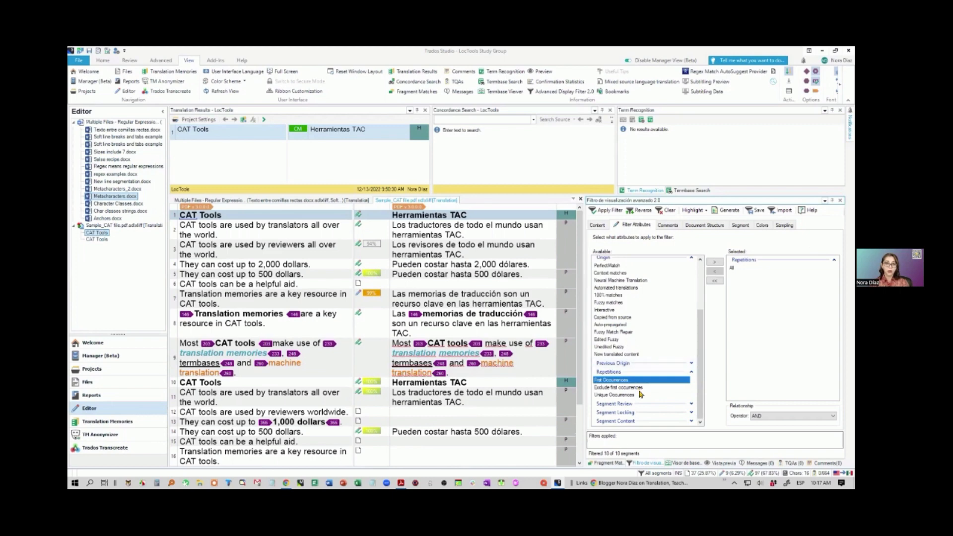
scroll(648, 351, "up", 3)
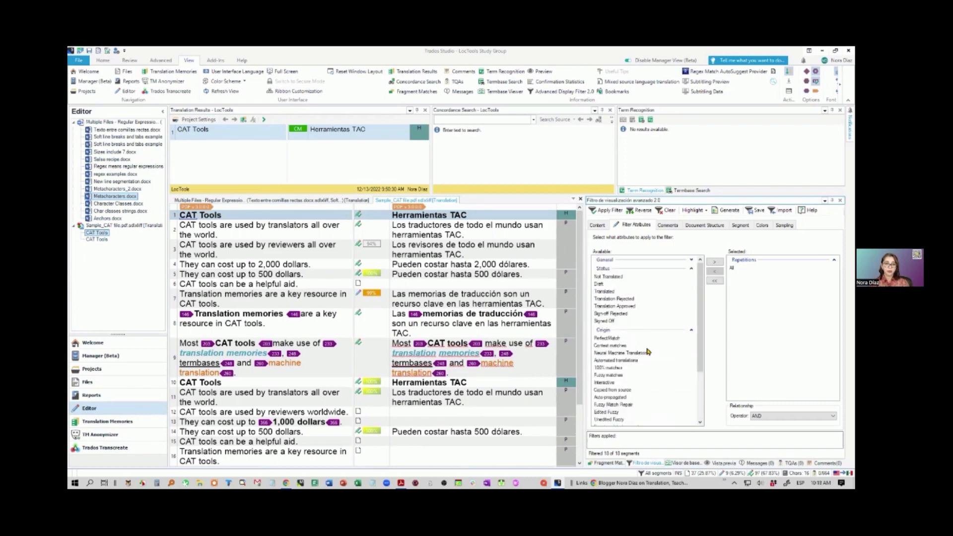
left_click(610, 292)
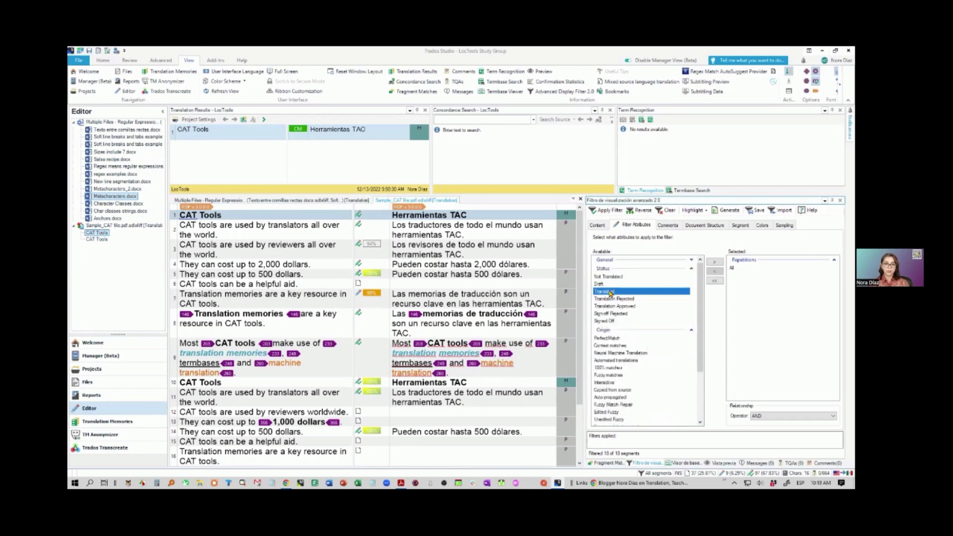
double_click(609, 292)
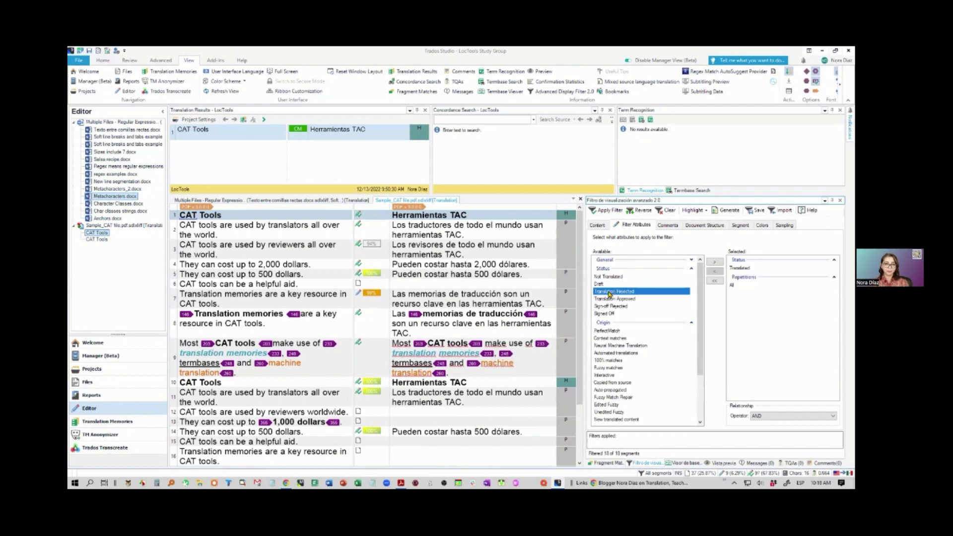
Apply the chosen attribute filter and its reverse to the segments, and clear the filter
left_click(614, 211)
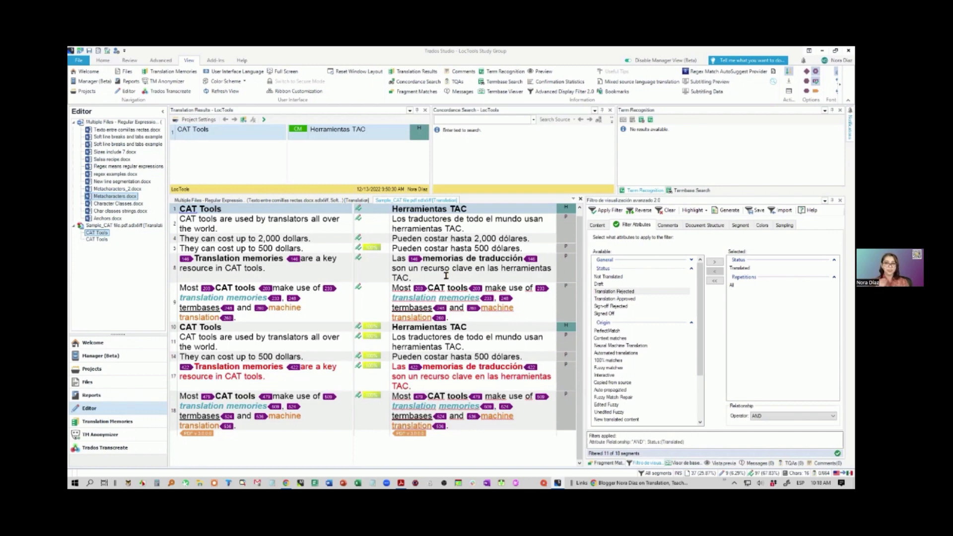
left_click(642, 213)
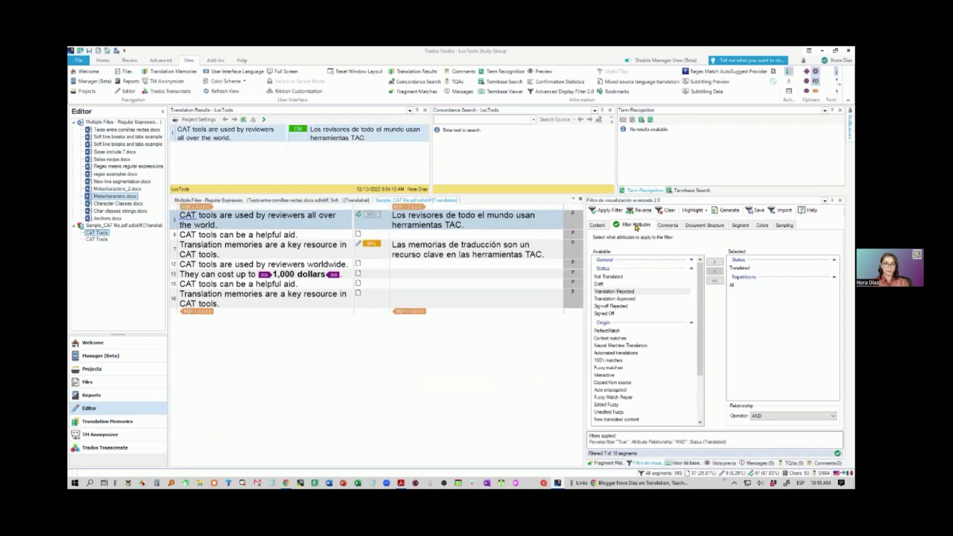
left_click(660, 213)
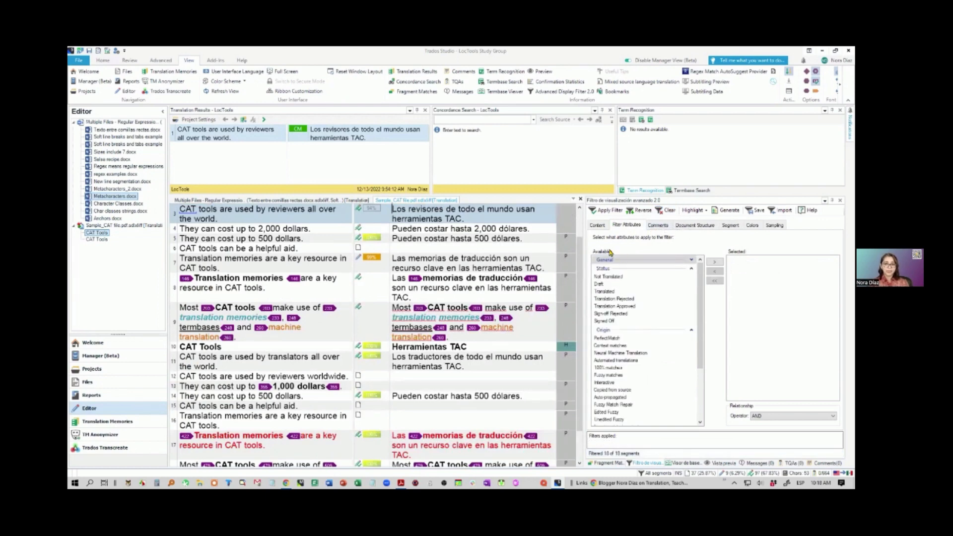
Filter the segments by the red colour #FF0000 in source or target, and clear the filter
left_click(750, 226)
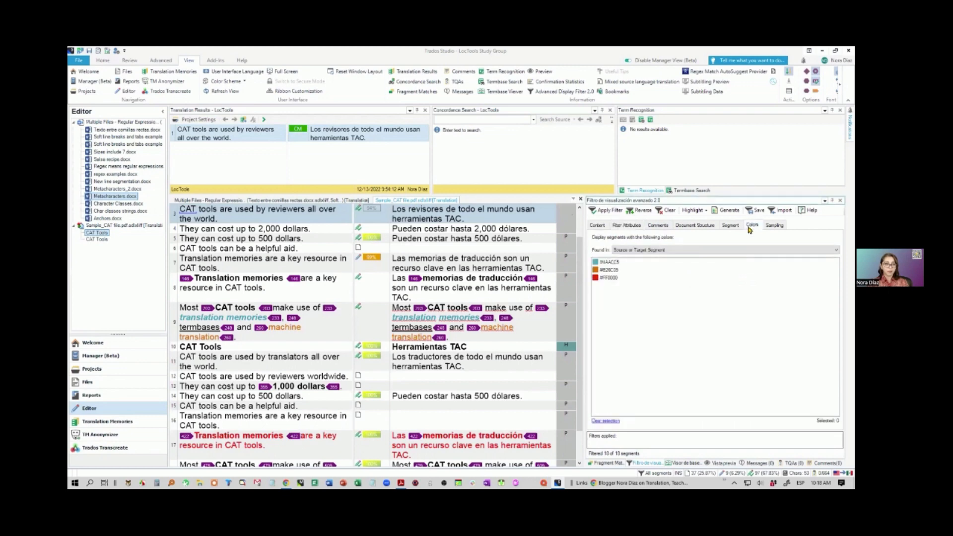
left_click(606, 278)
left_click(604, 210)
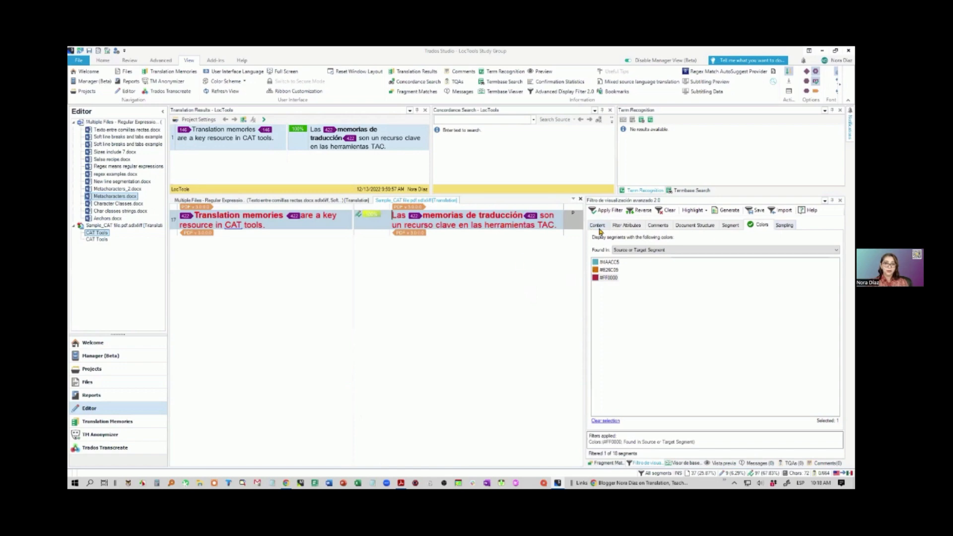
left_click(666, 211)
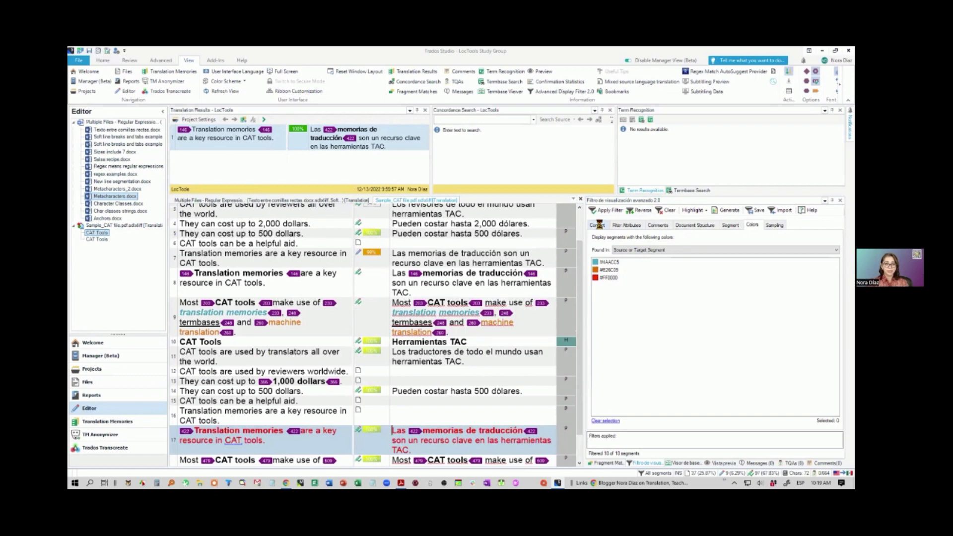
Filter the segments whose source contains "CAT tool" and look through the matching segments
left_click(598, 224)
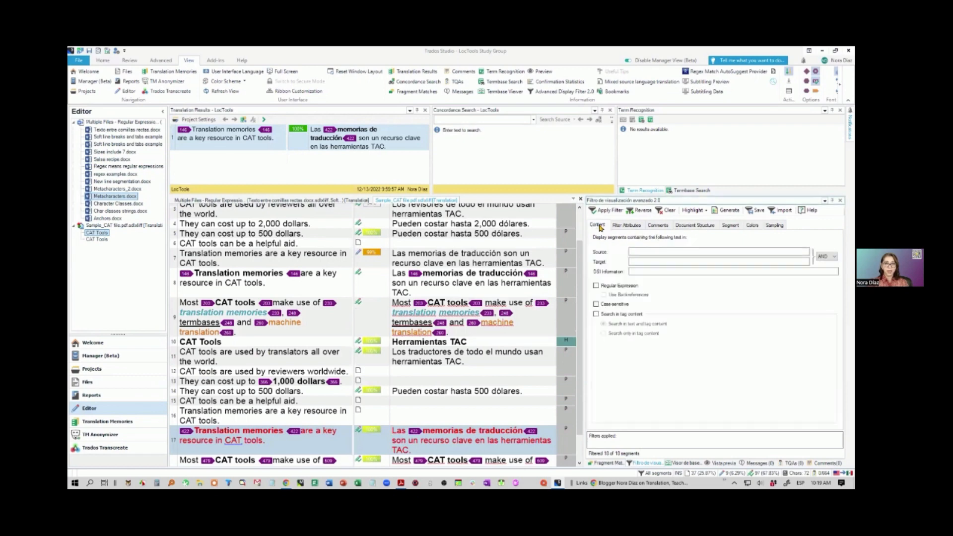
left_click(634, 252)
type("CAT tool")
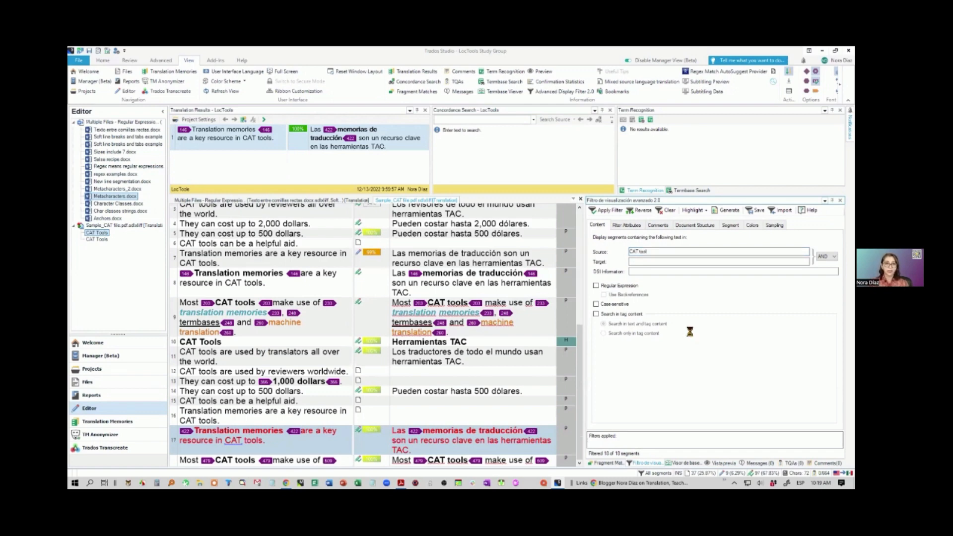
left_click(621, 210)
scroll(433, 357, "up", 5)
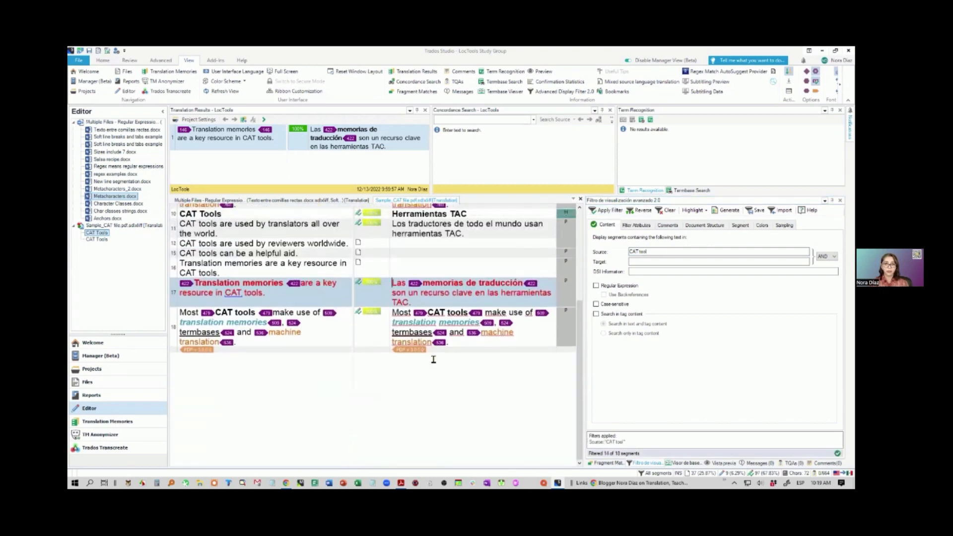
scroll(433, 357, "up", 2)
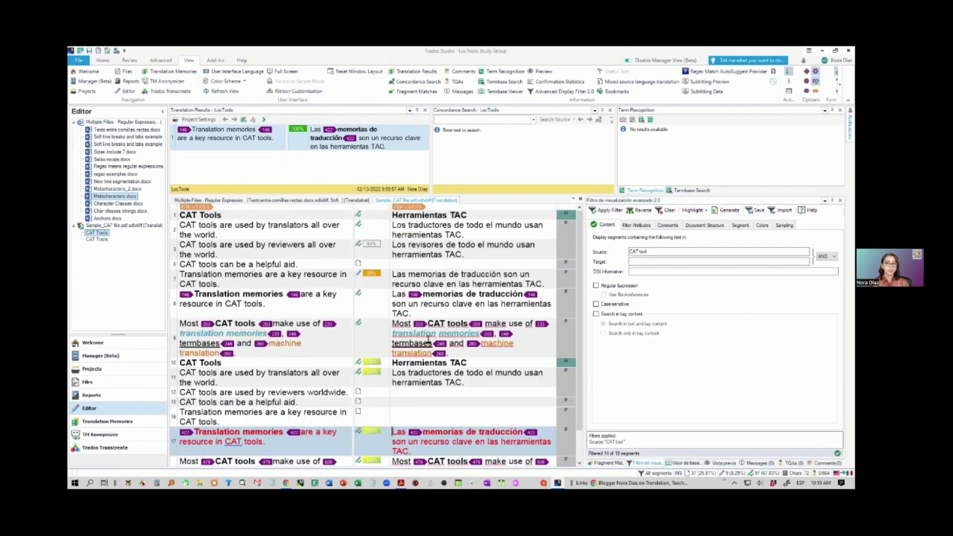
Narrow the content filter to segments whose target also contains "herramientas TAC"
left_click(641, 259)
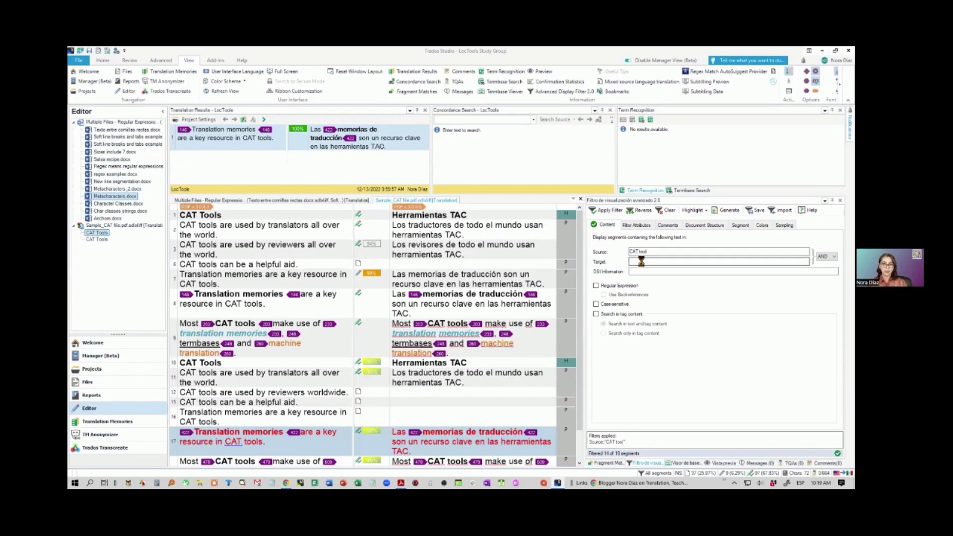
type("H")
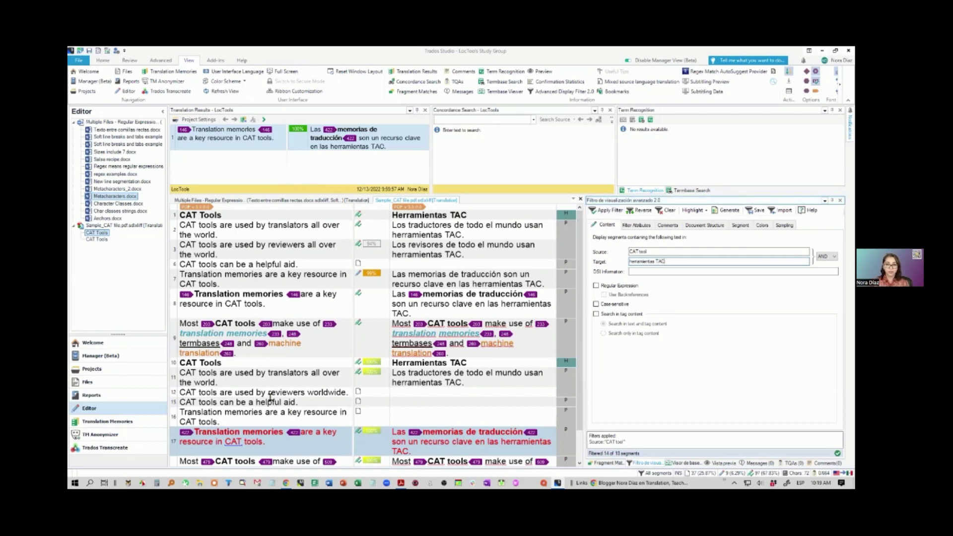
left_click(608, 210)
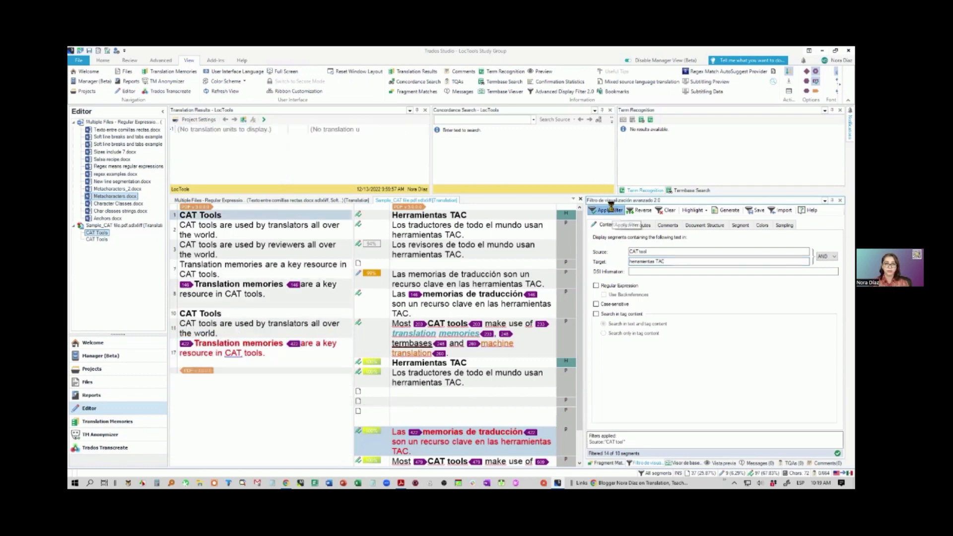
left_click(610, 208)
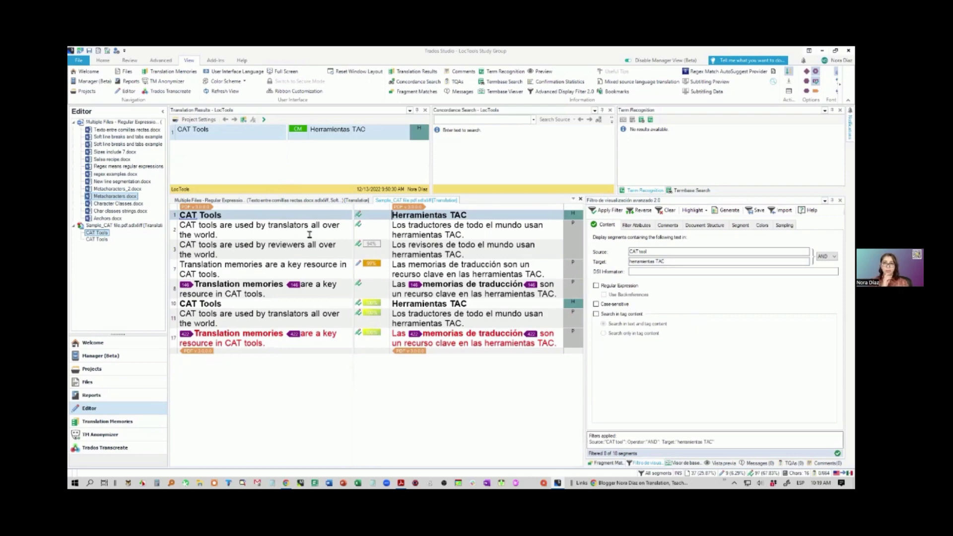
Return to the merged regular expressions documents, show the review tools, and look through the salsa recipe and regex segments
left_click(270, 200)
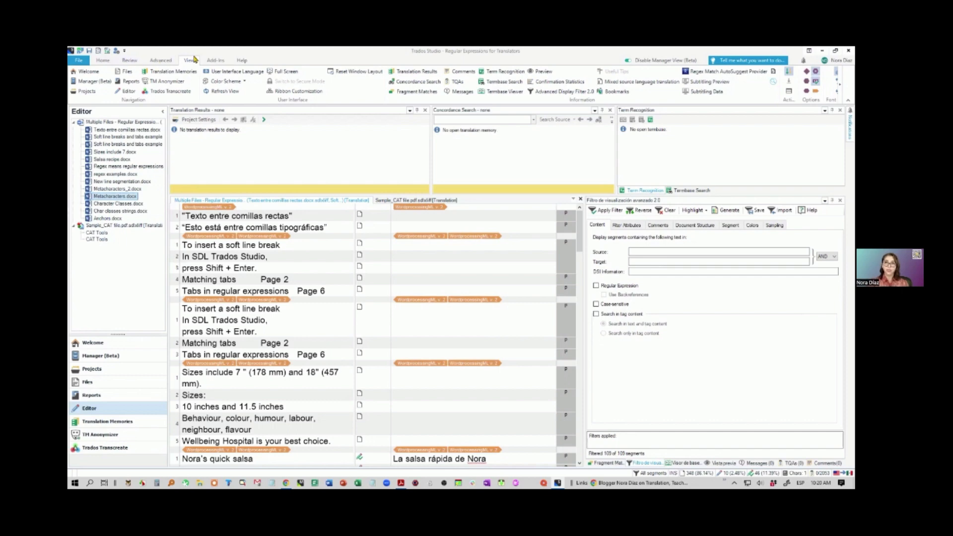
left_click(129, 61)
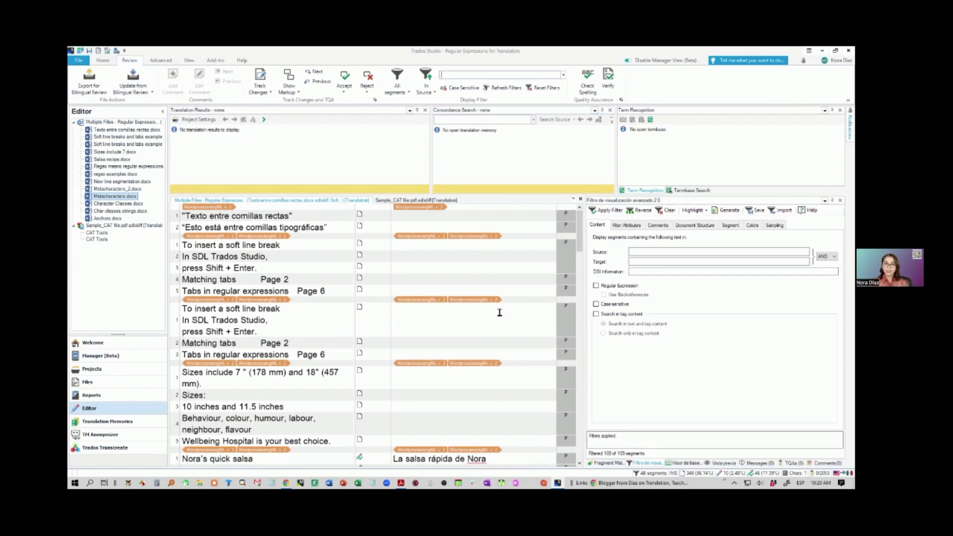
scroll(500, 313, "down", 3)
scroll(500, 313, "down", 15)
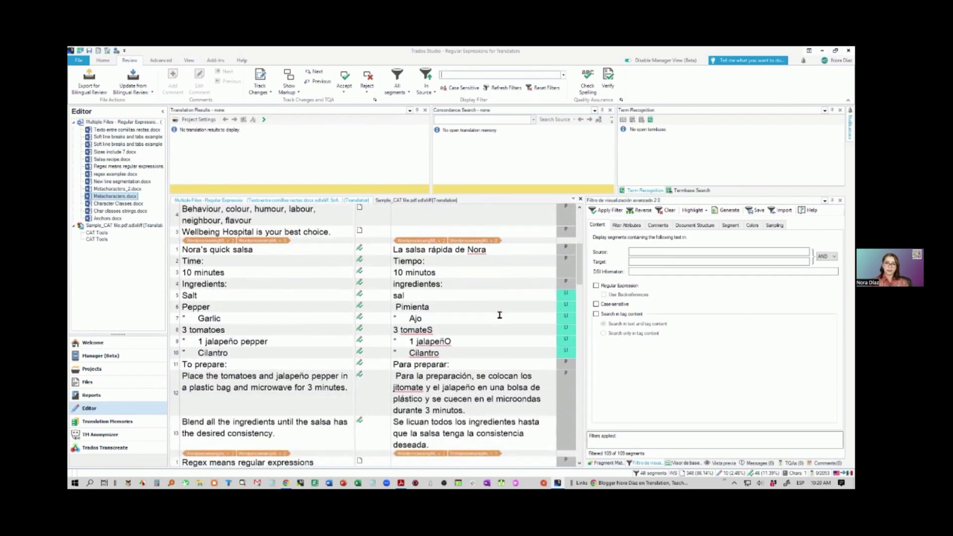
scroll(499, 321, "up", 4)
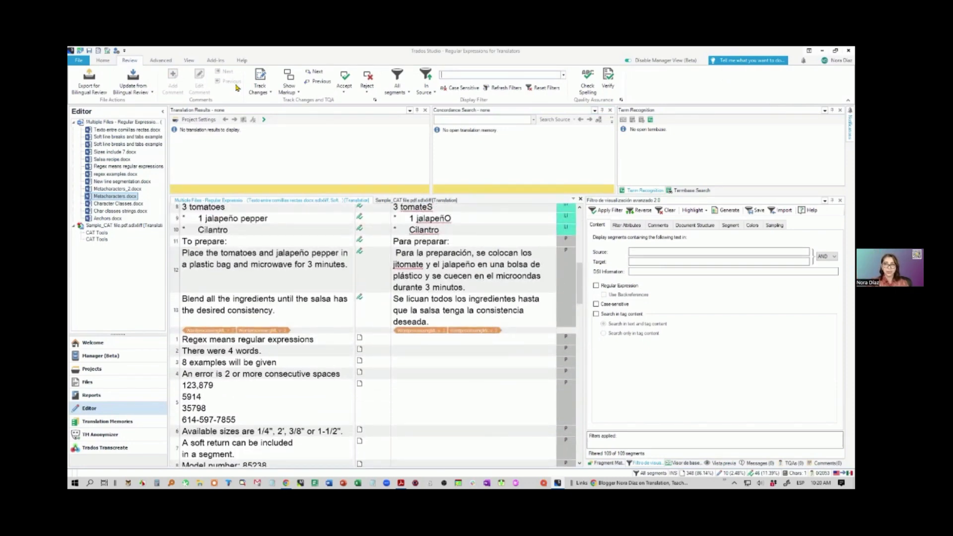
Show the whitespace characters in the segments, and hide them again
left_click(105, 60)
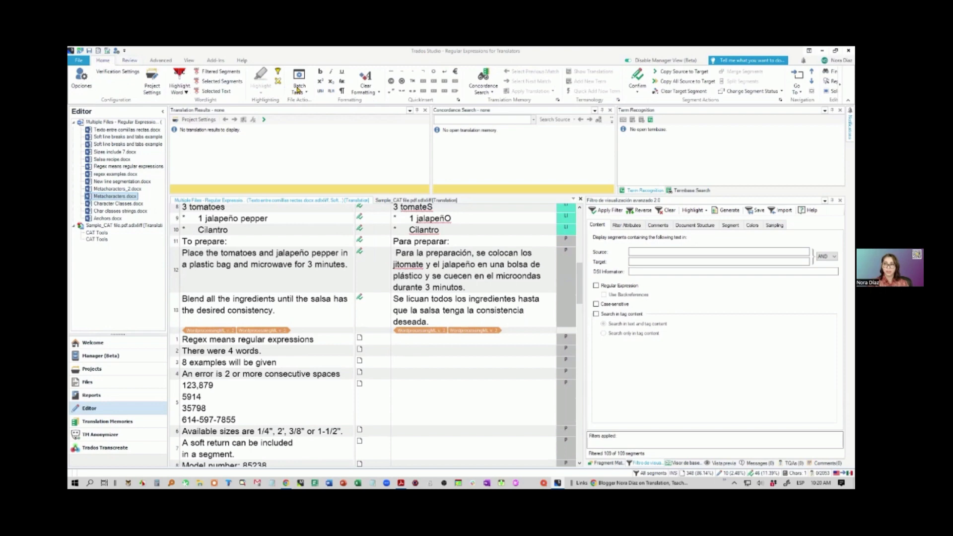
left_click(341, 92)
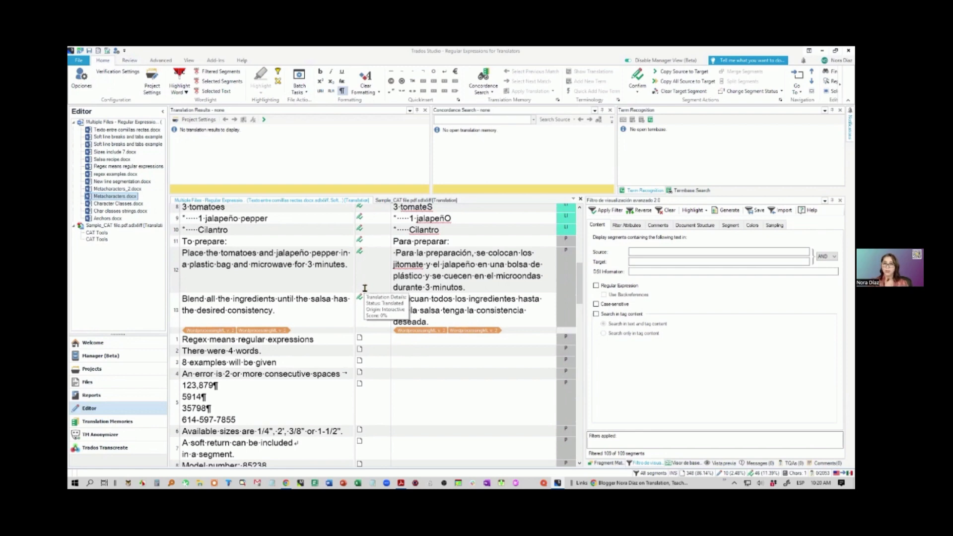
left_click(340, 91)
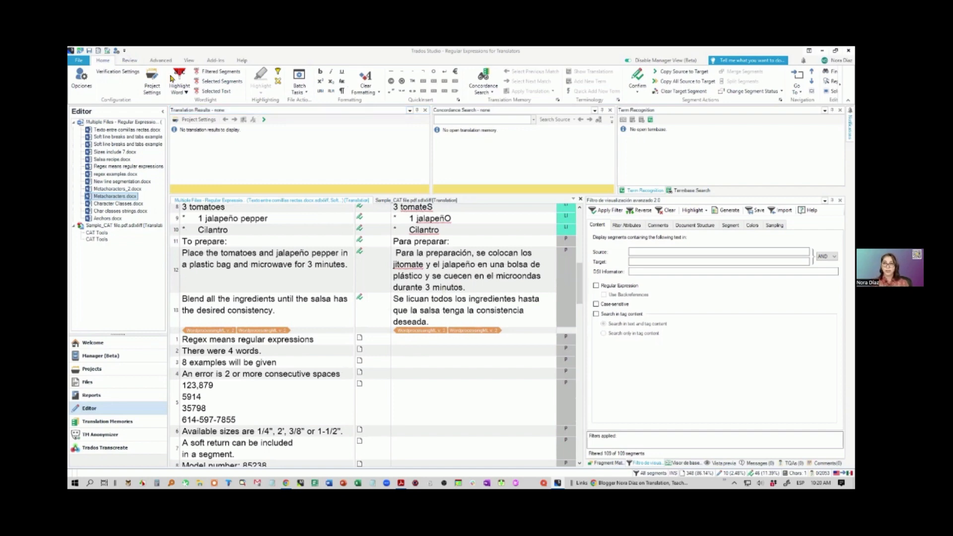
Filter the segments whose target begins with a whitespace character using the regular expression ^\s
left_click(130, 61)
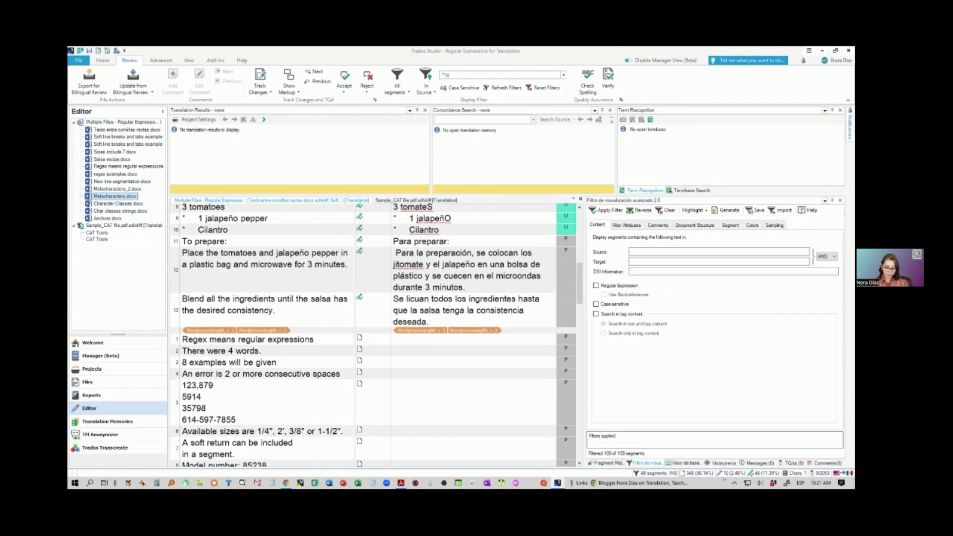
left_click(426, 80)
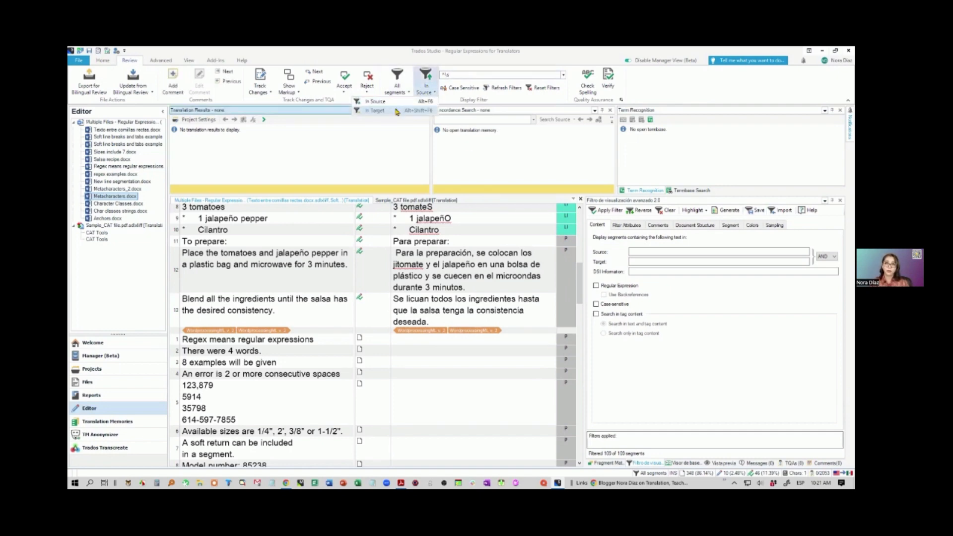
left_click(467, 74)
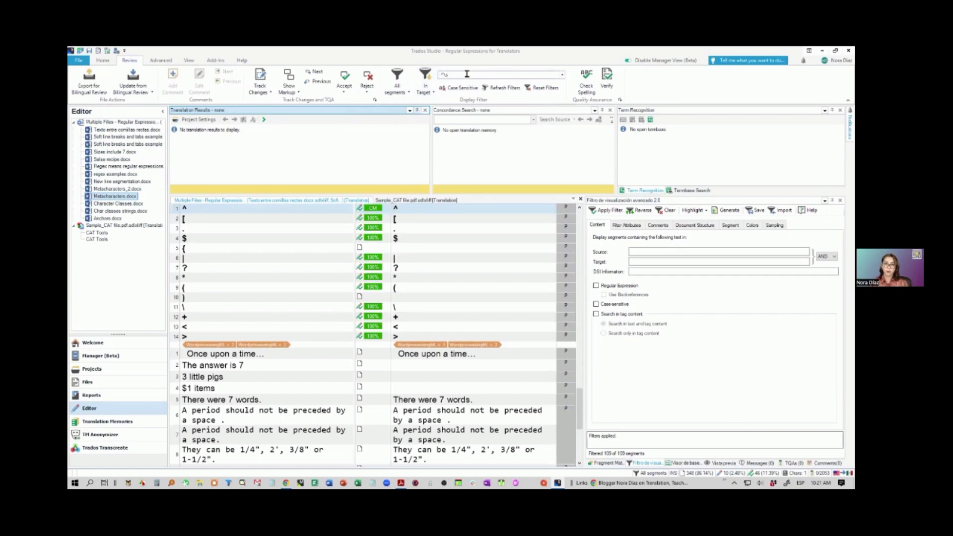
key("Return")
scroll(464, 279, "up", 2)
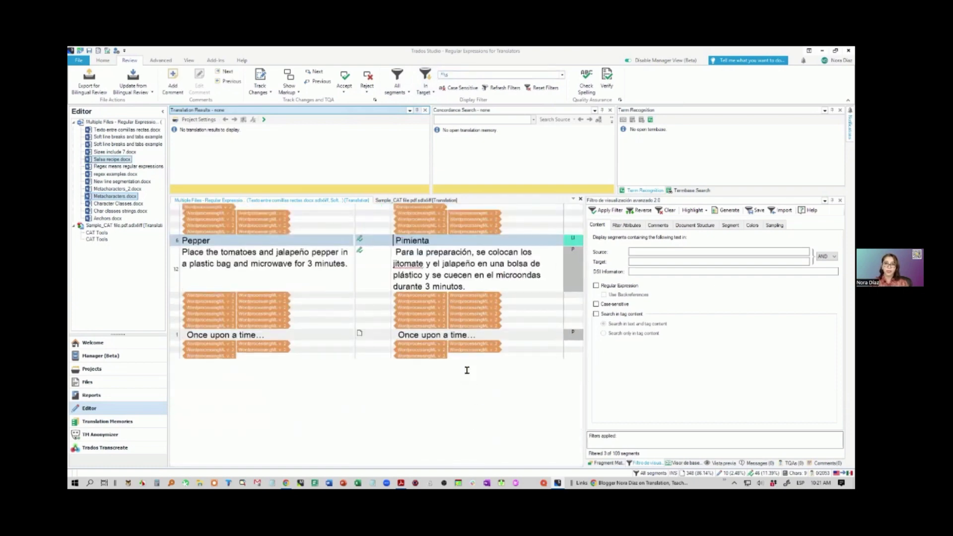
Delete the leading spaces from the filtered target segments "Once upon a time…", "Pimienta" and "Para la preparación…"
key("Down")
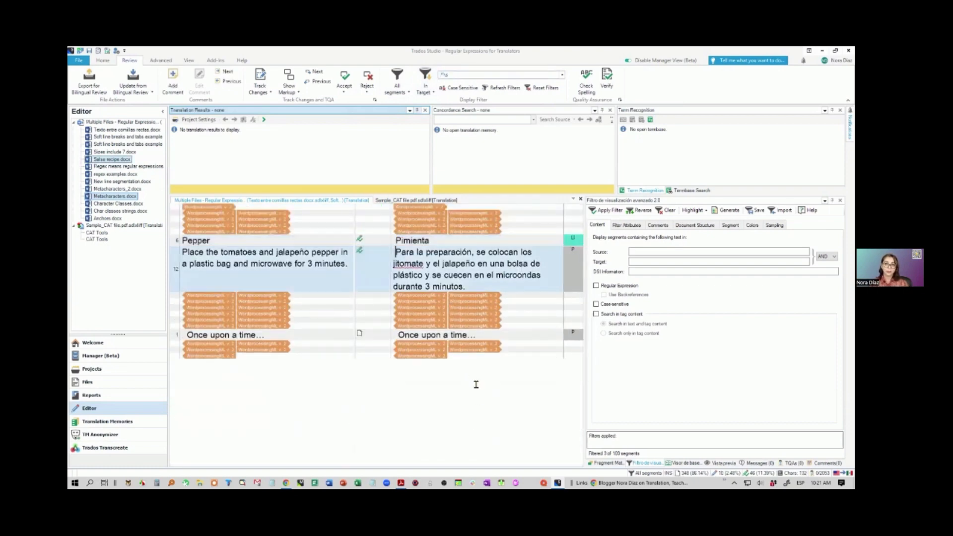
key("Down")
key("Down")
key("Down")
key("Down")
key("Down")
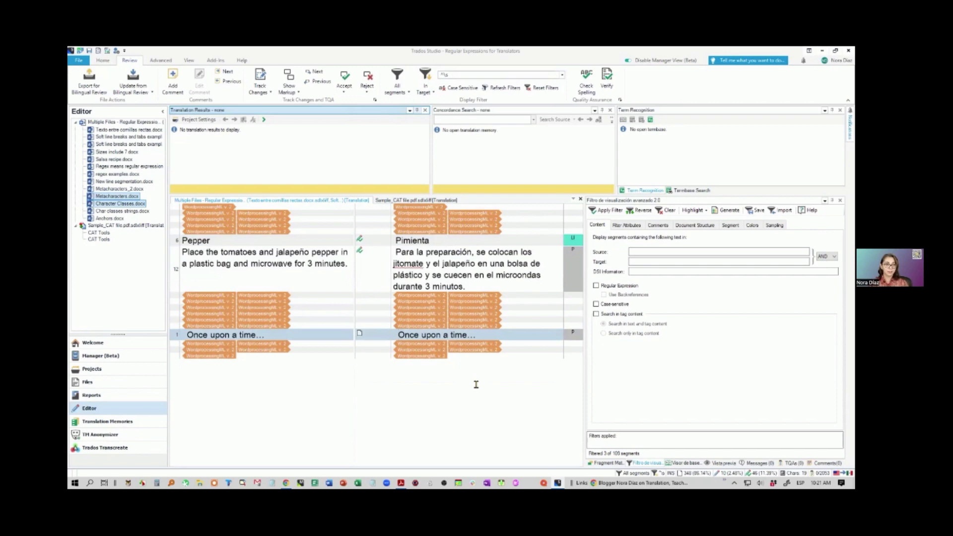
key("BackSpace")
key("BackSpace")
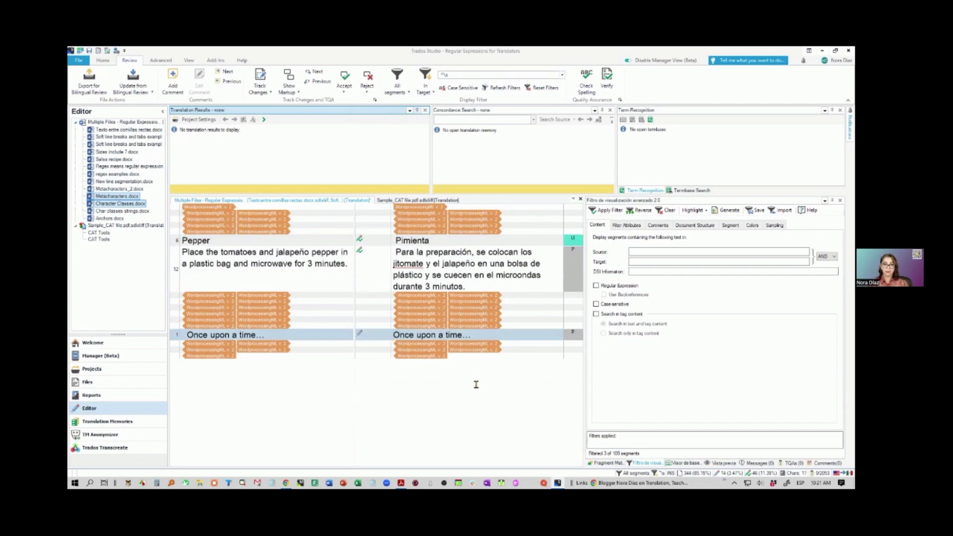
middle_click(476, 384)
left_click(394, 240)
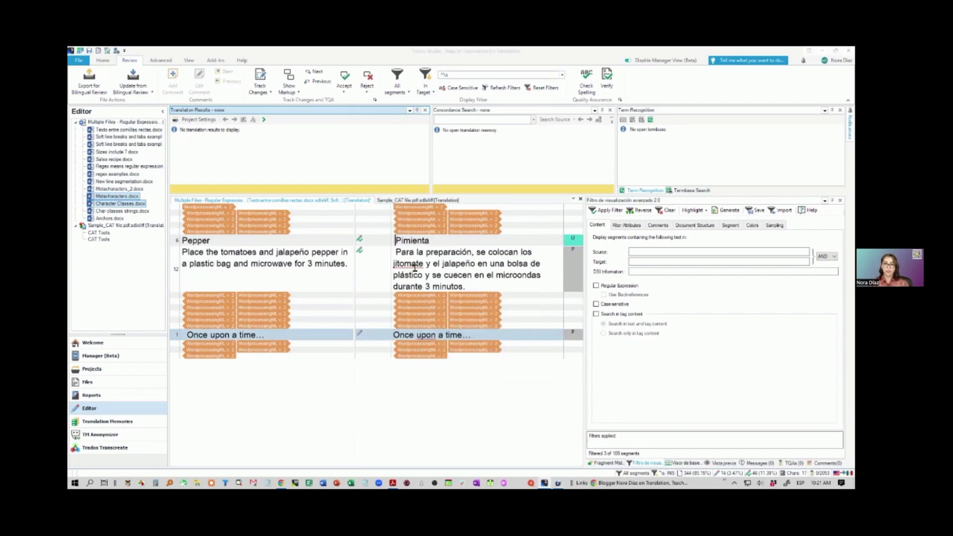
key("BackSpace")
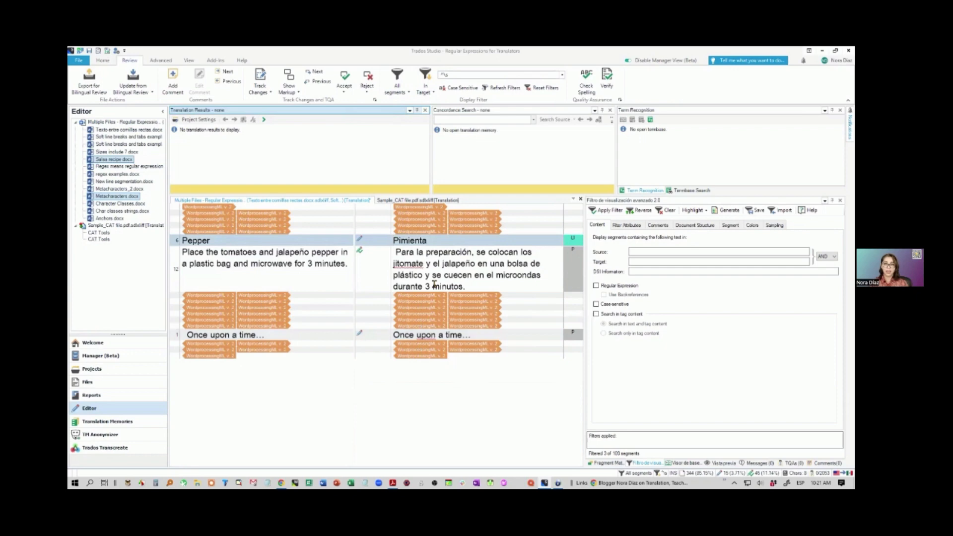
left_click(396, 253)
key("BackSpace")
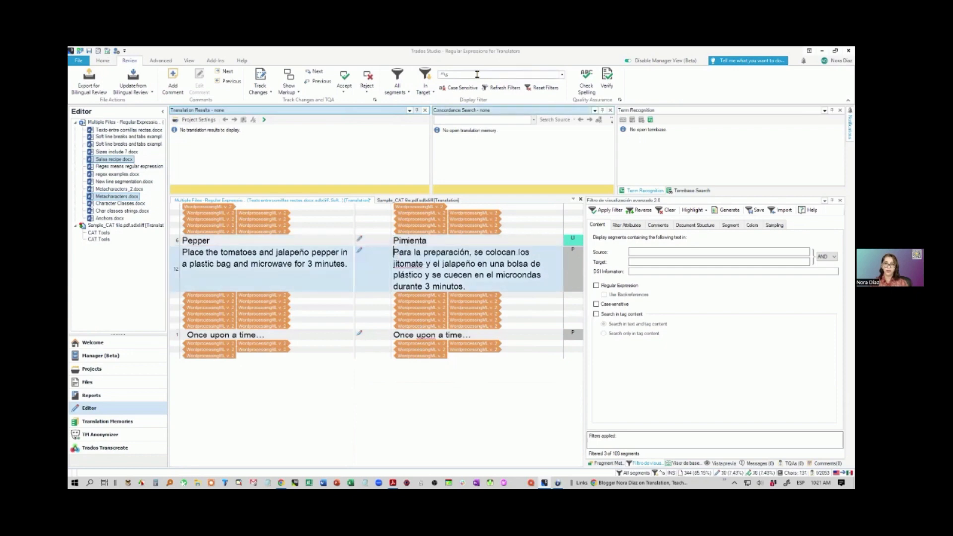
Reapply the leading-whitespace filter to the targets, and reset the display filters
left_click(477, 76)
key("Return")
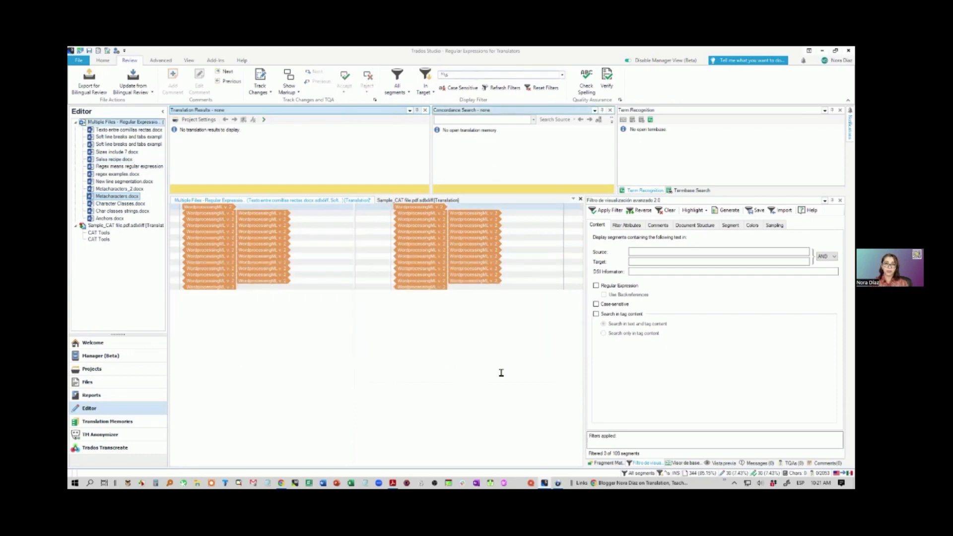
left_click(540, 88)
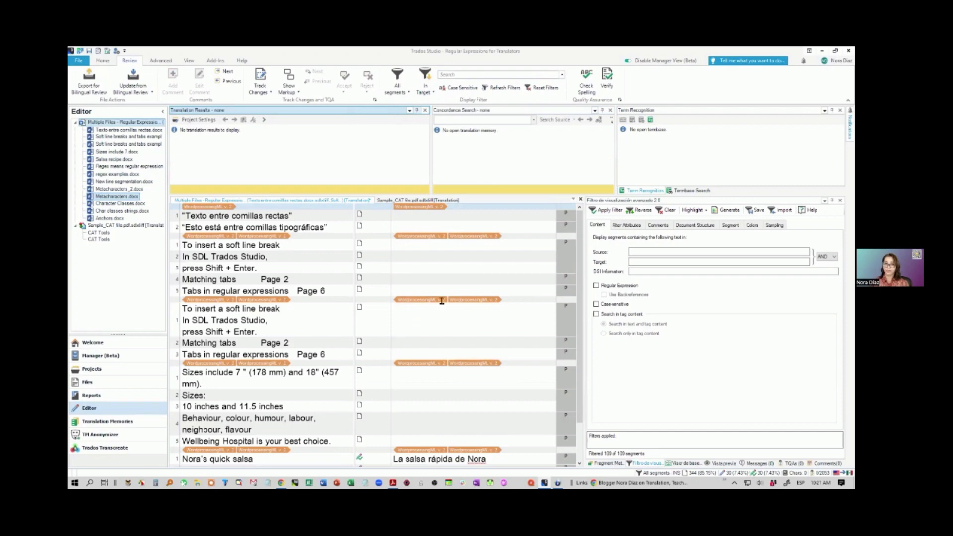
Check the salsa recipe translations for stray final capitals, and filter the targets with the case-sensitive regular expression [A-Z]$
scroll(440, 298, "down", 4)
scroll(479, 371, "down", 3)
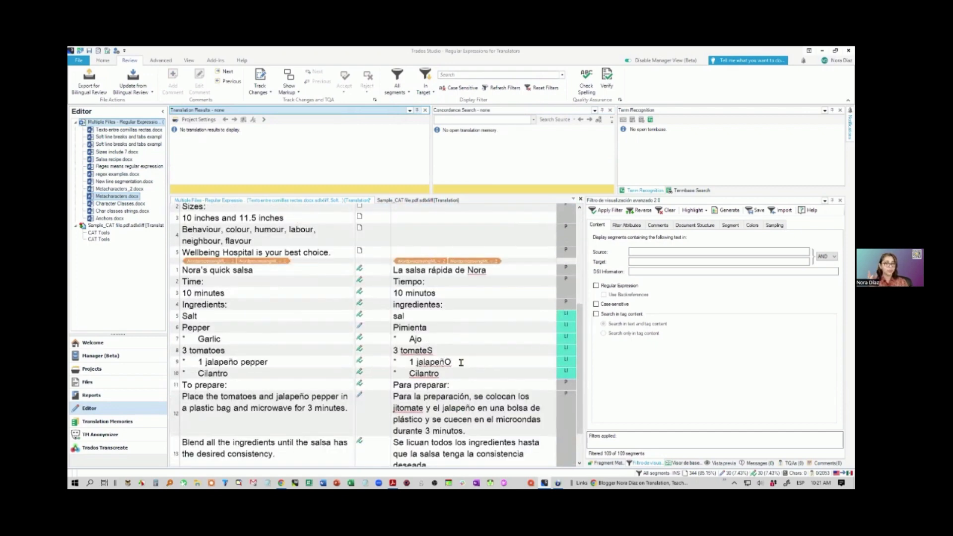
scroll(445, 361, "down", 1)
left_click(449, 335)
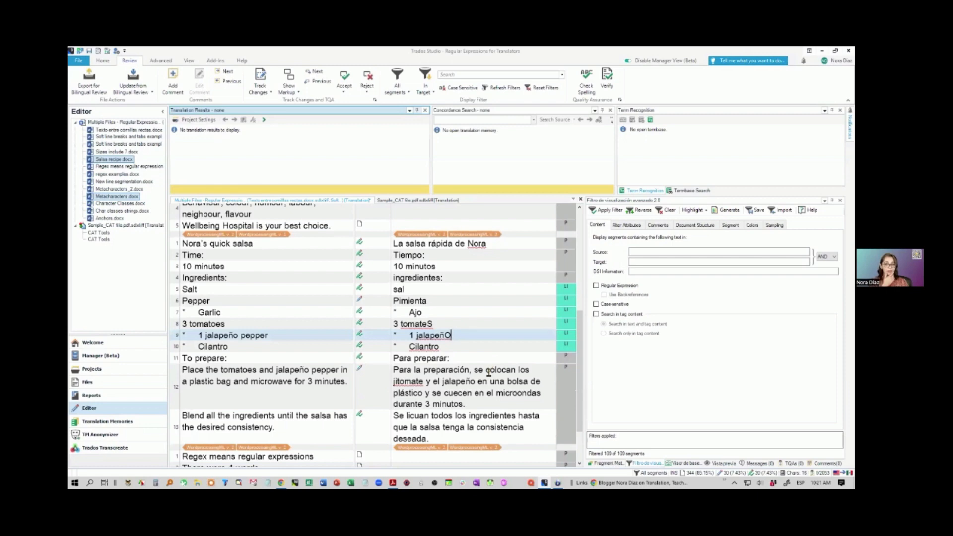
scroll(488, 372, "down", 2)
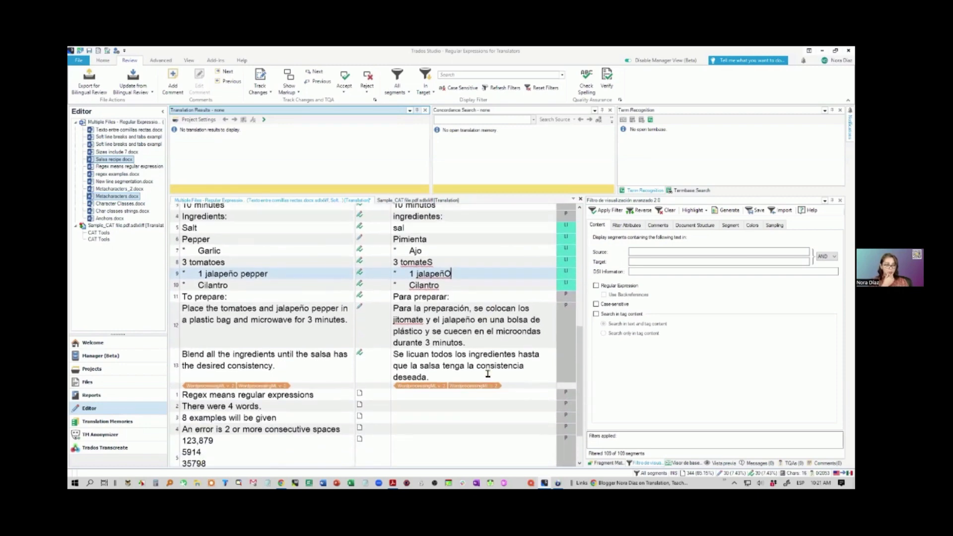
scroll(488, 373, "up", 6)
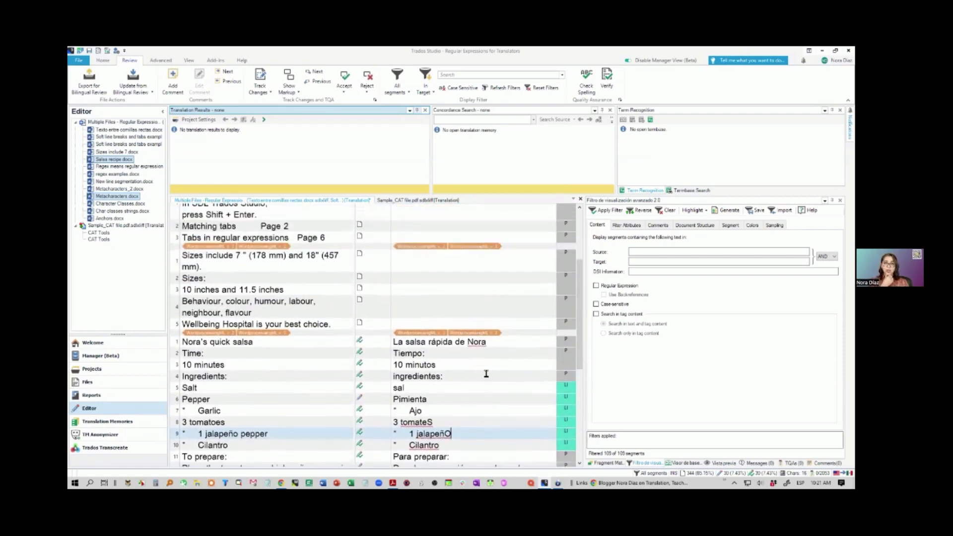
scroll(486, 373, "up", 4)
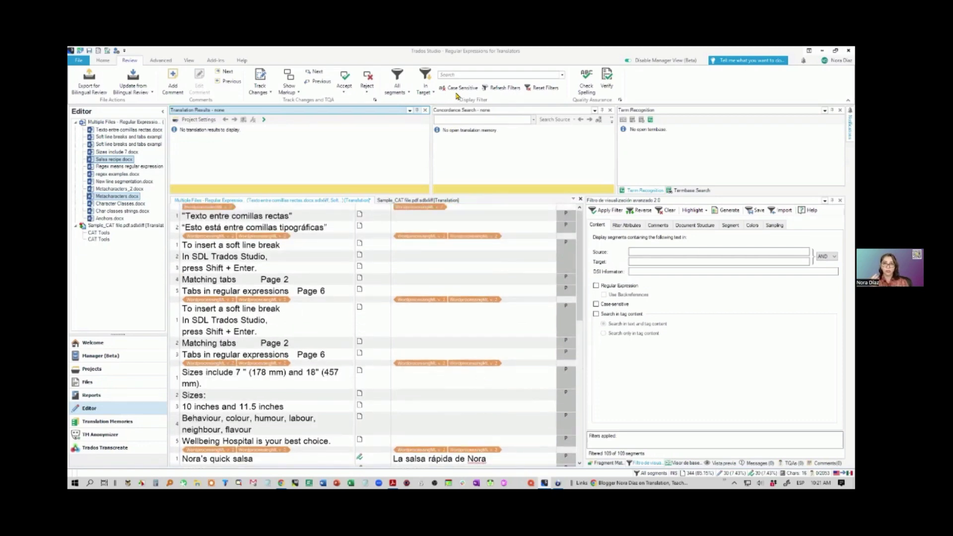
left_click(454, 75)
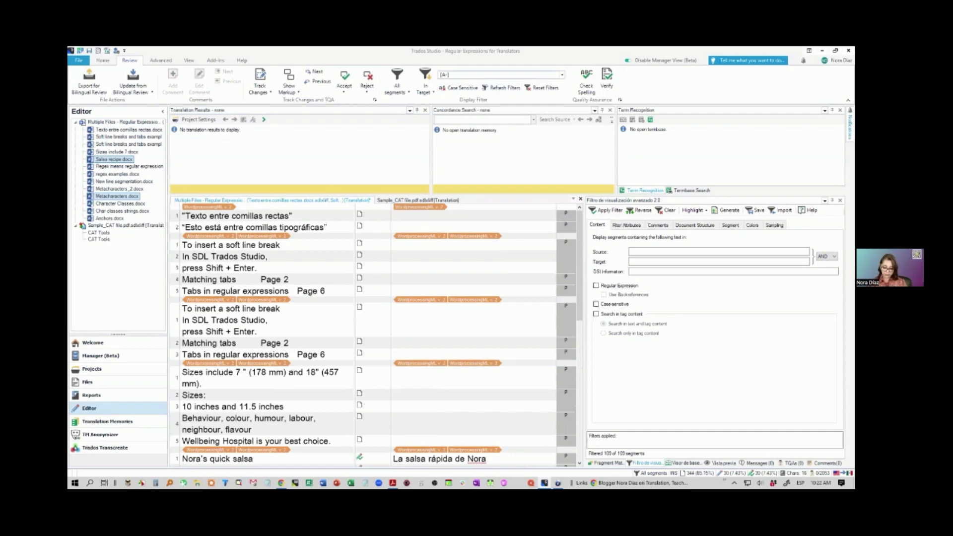
type("Z")
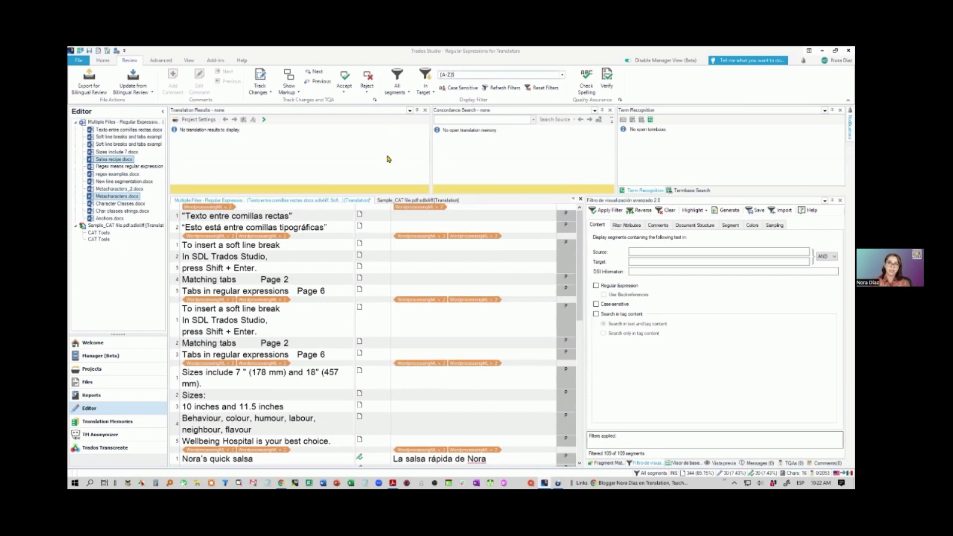
left_click(457, 87)
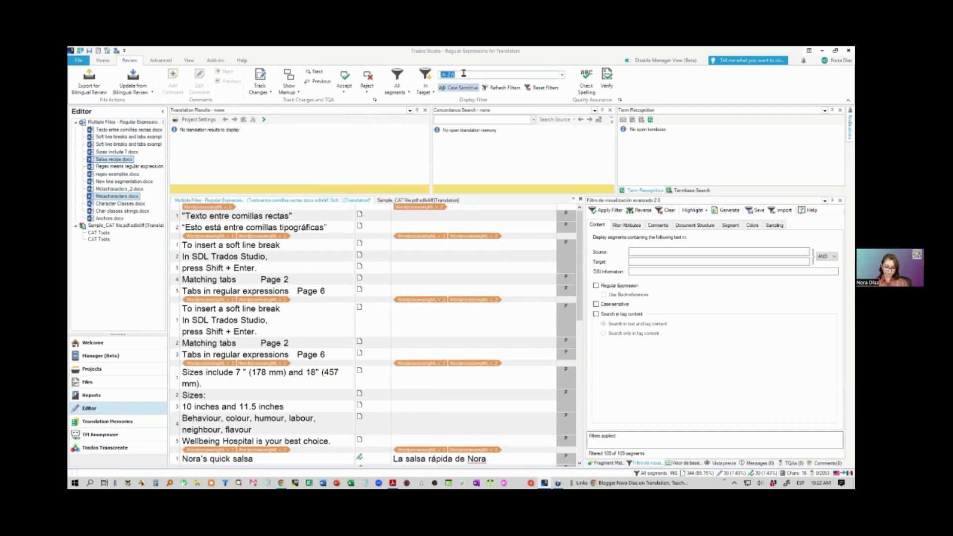
key("Return")
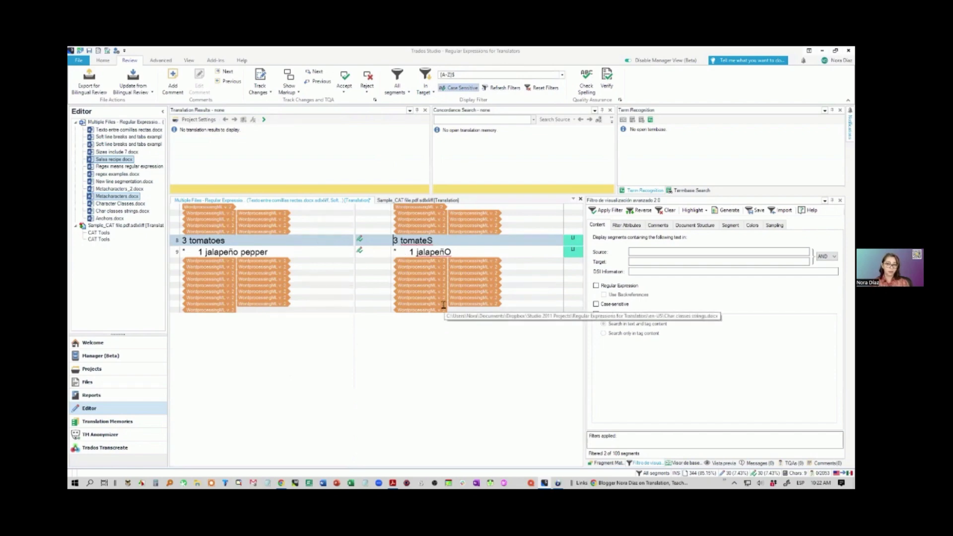
Correct the final capital letters so the targets read "3 tomates" and "1 jalapeño", and reapply the filter
left_click(438, 239)
key("BackSpace")
type("s")
left_click(454, 252)
key("BackSpace")
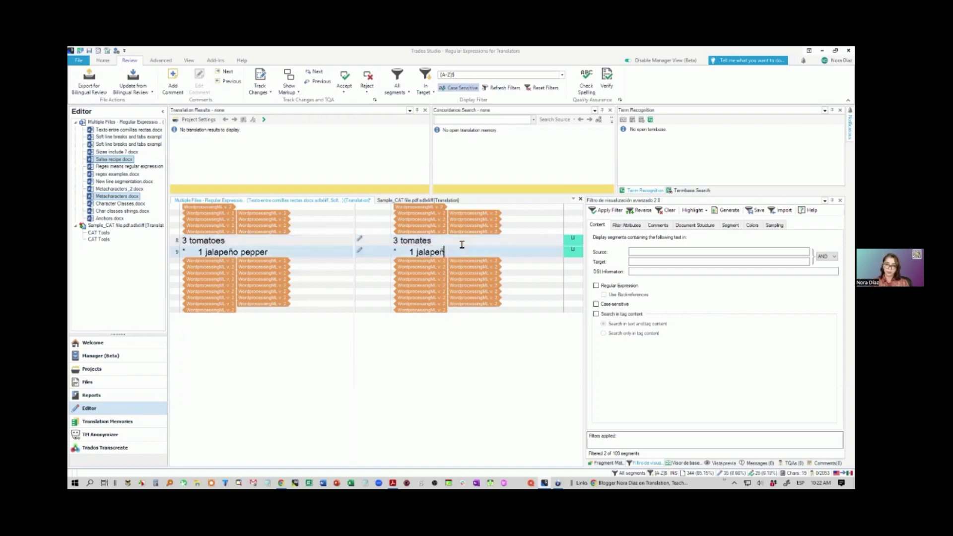
type("o")
left_click(466, 69)
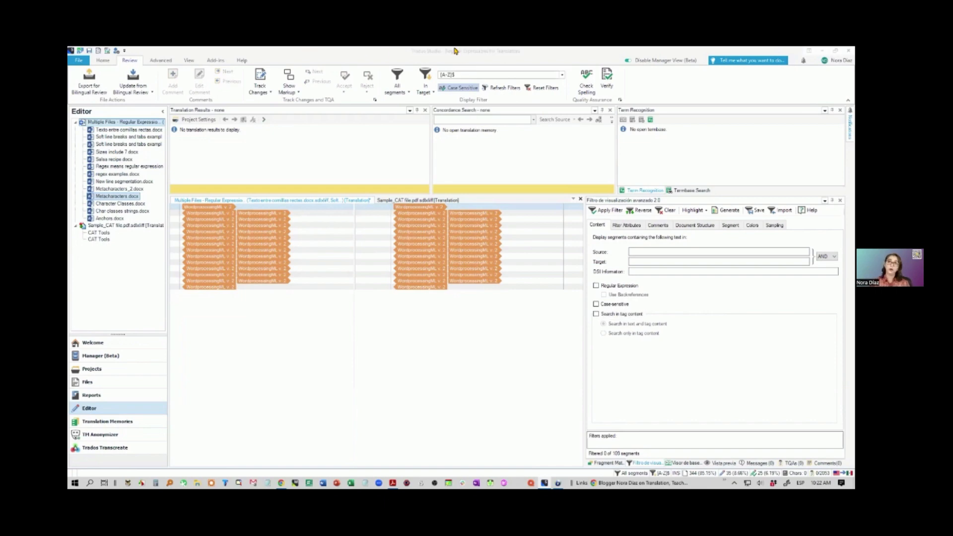
Filter the segments whose source does not begin with a letter using ^[^a-z] with case sensitivity switched off
left_click_drag(460, 75, 411, 76)
type("^[^a-z]")
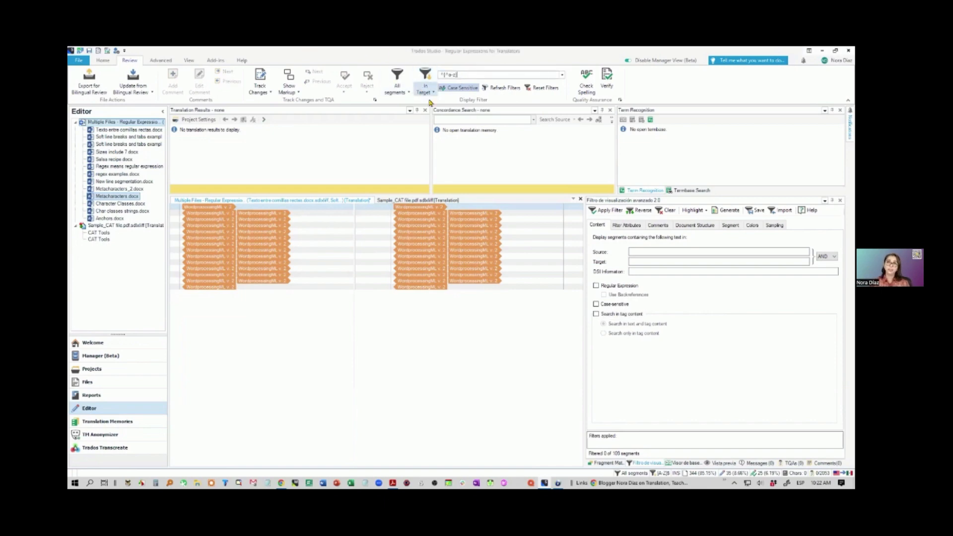
left_click(455, 159)
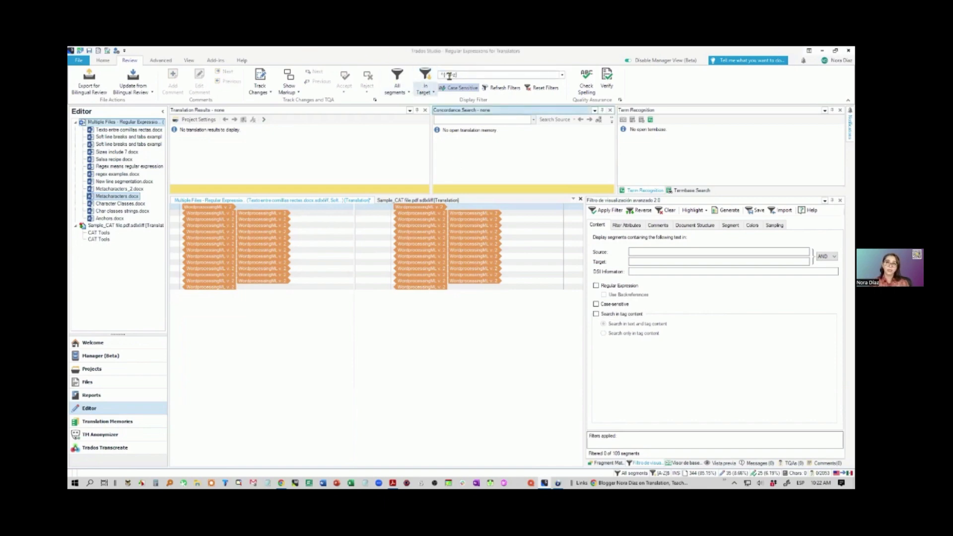
left_click(426, 91)
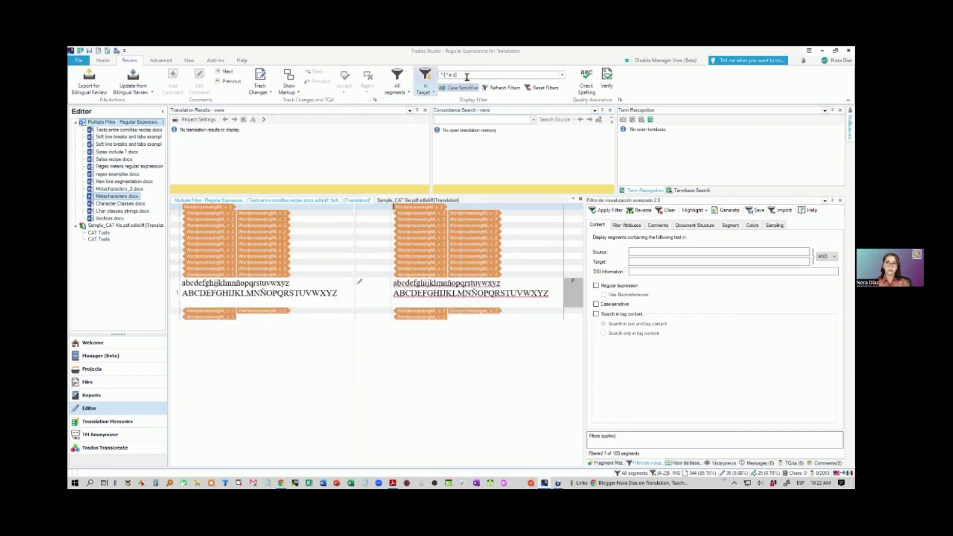
left_click(474, 89)
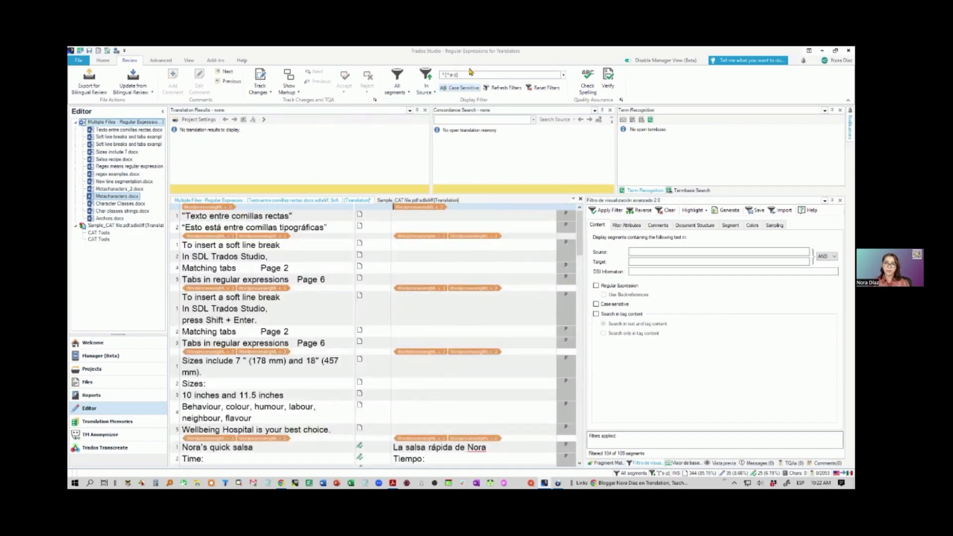
left_click(461, 88)
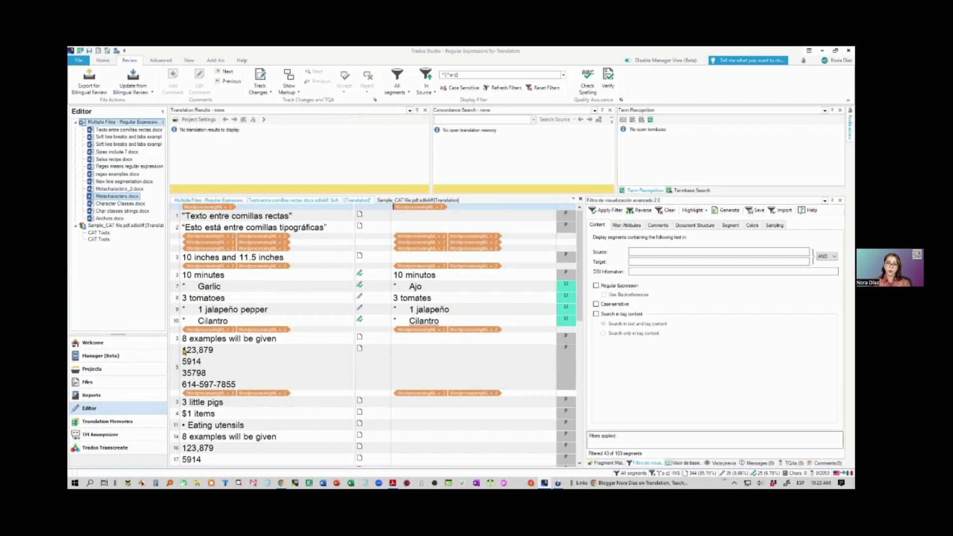
Look through the segments starting with numbers or symbols, and reset the display filters
scroll(183, 386, "down", 8)
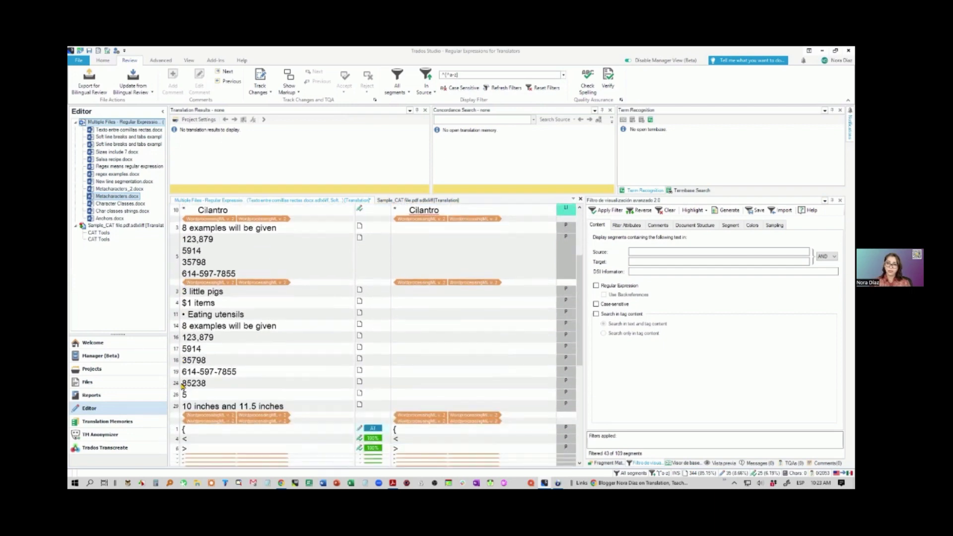
scroll(182, 386, "down", 3)
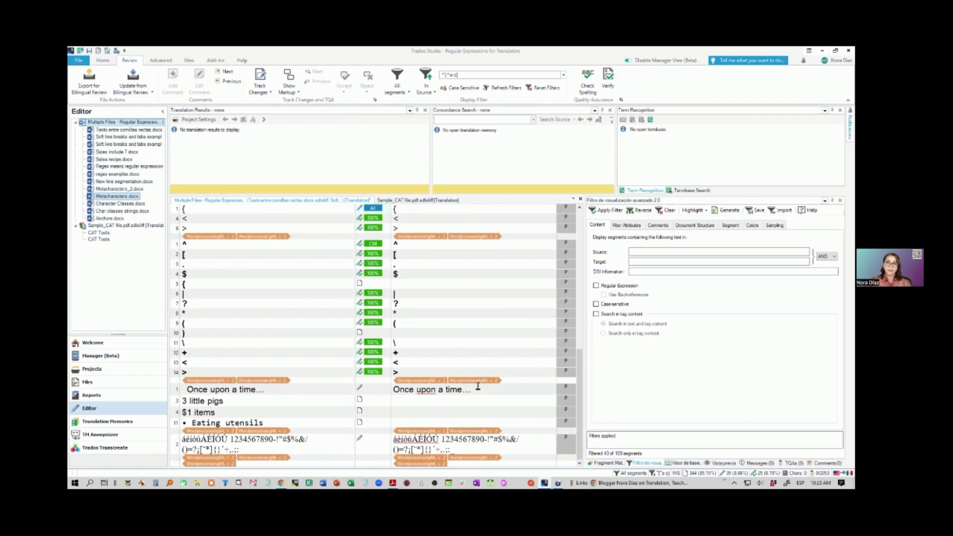
scroll(477, 379, "up", 4)
scroll(476, 373, "up", 5)
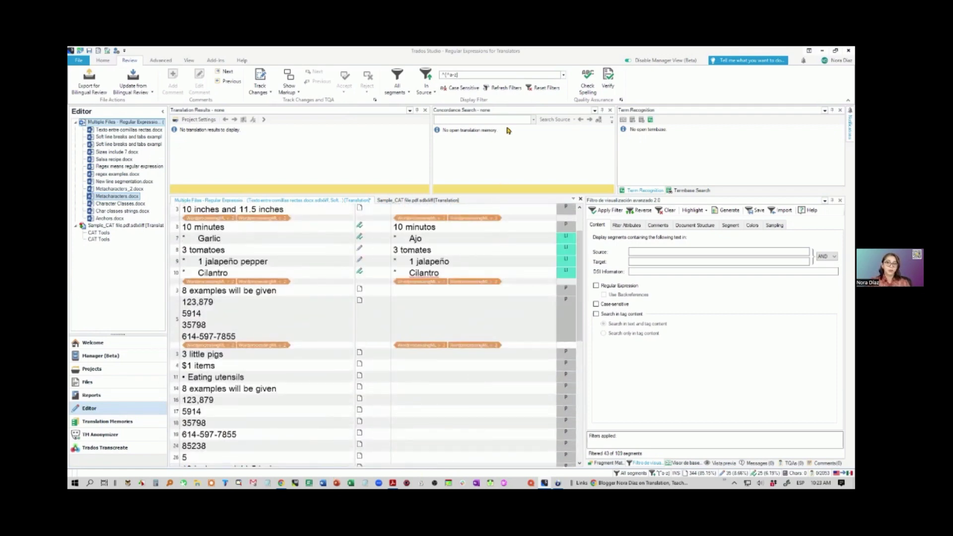
left_click(546, 87)
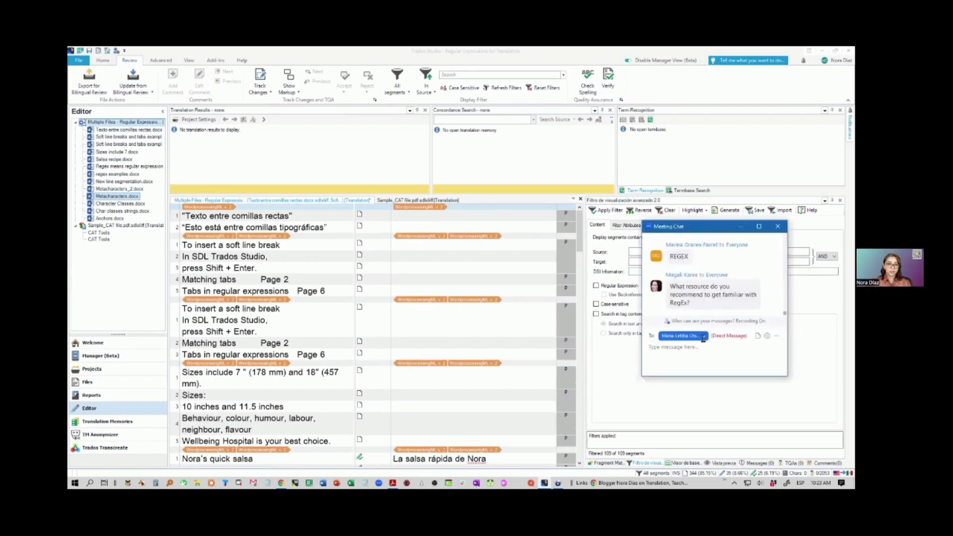
left_click(703, 336)
type("www.")
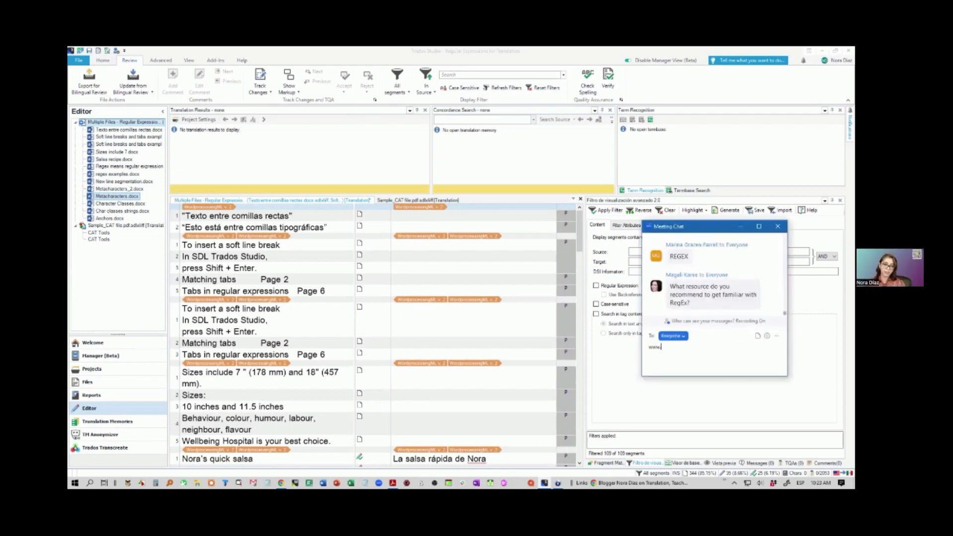
type("thetranslatorsbox")
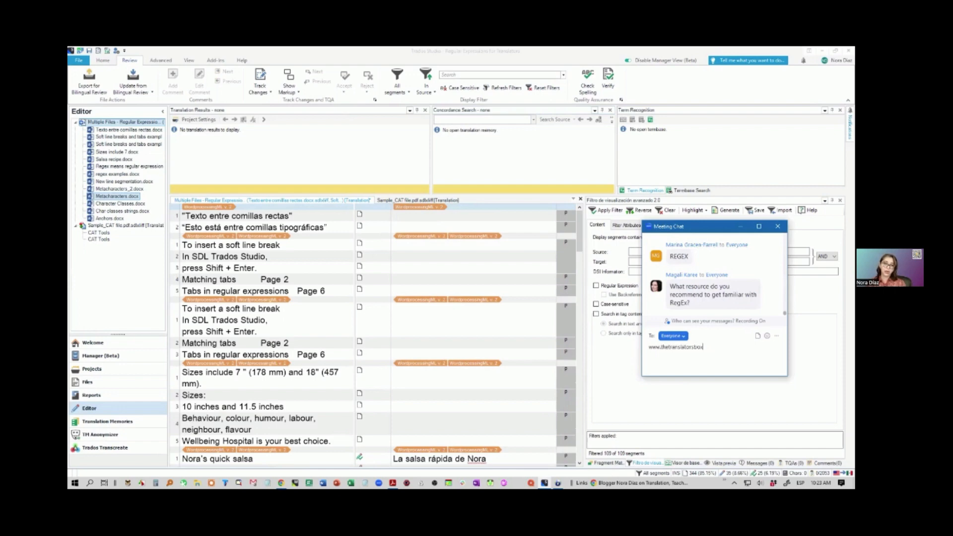
type(".com")
key("Return")
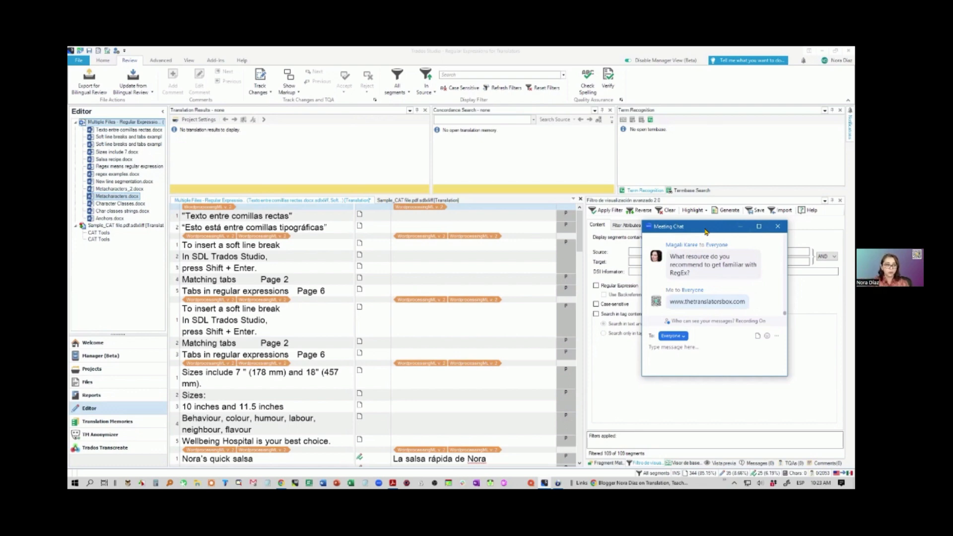
key("alt+F4")
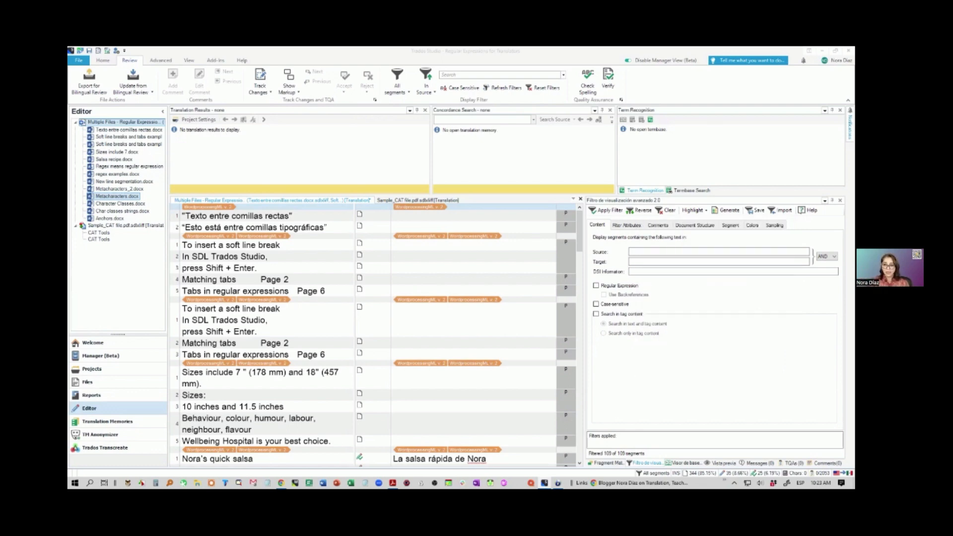